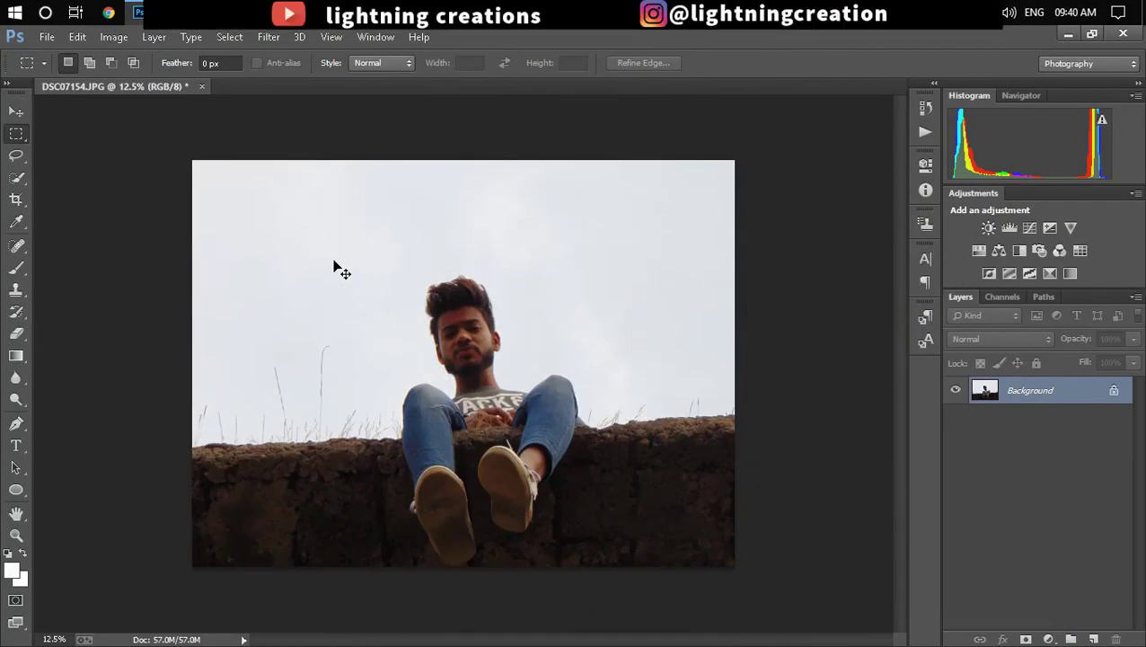
Step: Quick-select the wall and the man up through his neck, face and hair
click(26, 180)
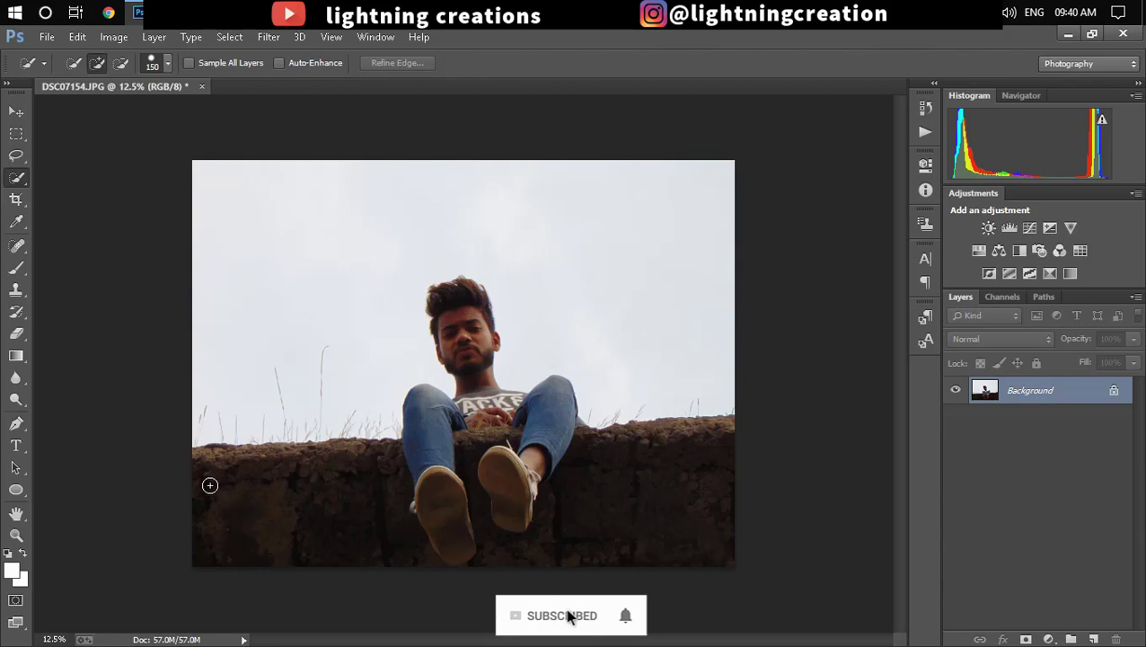
mouse_move(210, 492)
mouse_down()
mouse_move(217, 509)
mouse_move(289, 536)
mouse_move(397, 545)
mouse_move(673, 529)
mouse_move(434, 453)
mouse_move(519, 438)
mouse_move(479, 396)
mouse_up()
key(bracketleft)
key(bracketleft)
key(bracketleft)
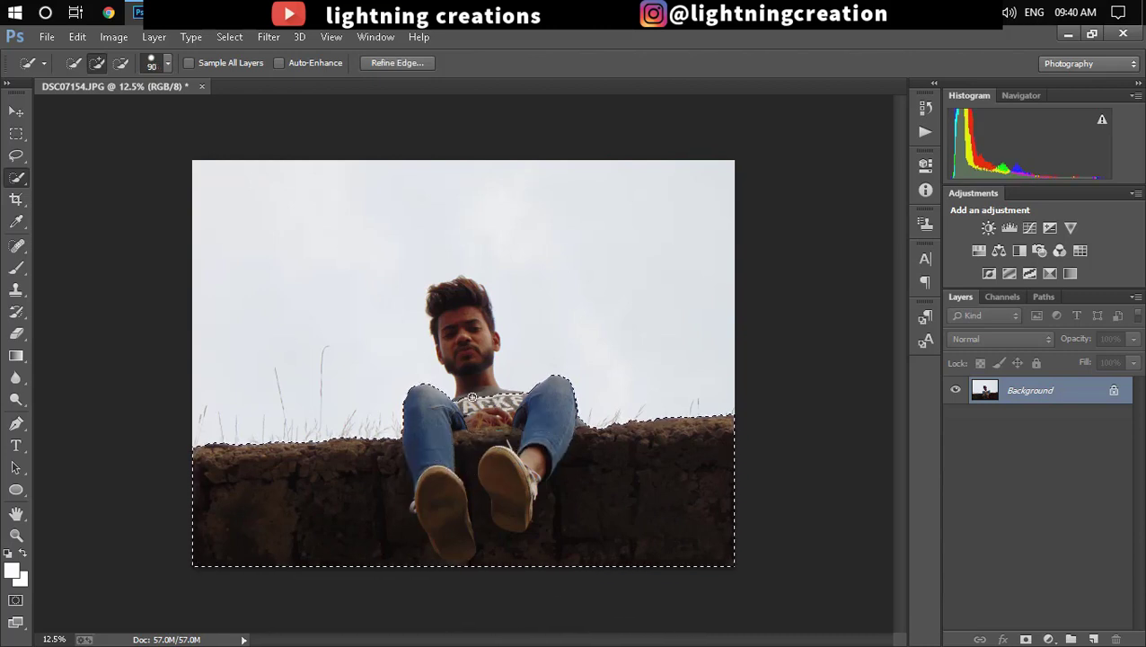
drag(478, 396, 436, 310)
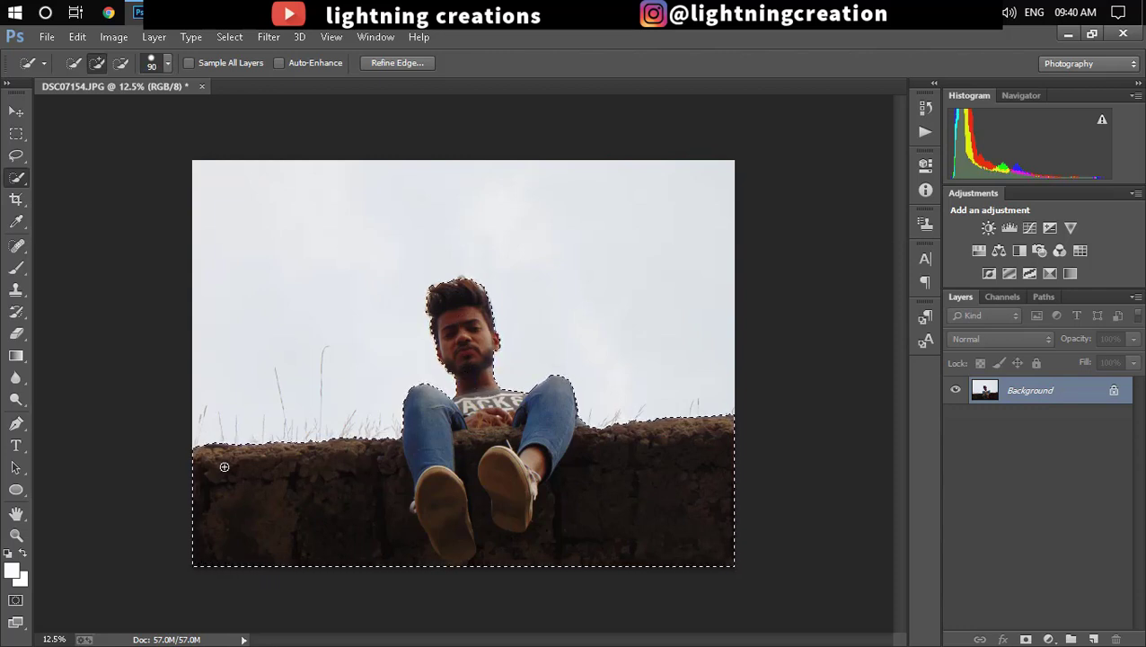
Step: Zoom in and add the hair tip with a size-25 brush, then zoom back out
key(ctrl+plus)
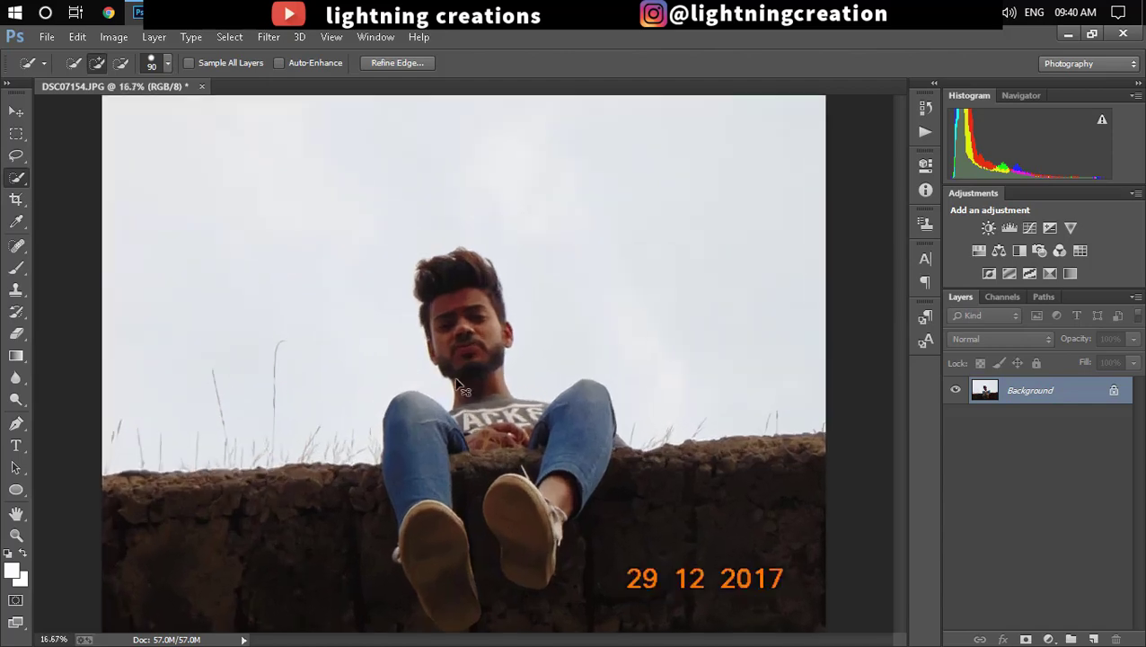
key(ctrl+plus)
key(ctrl+plus)
key(ctrl+plus)
drag(506, 280, 512, 420)
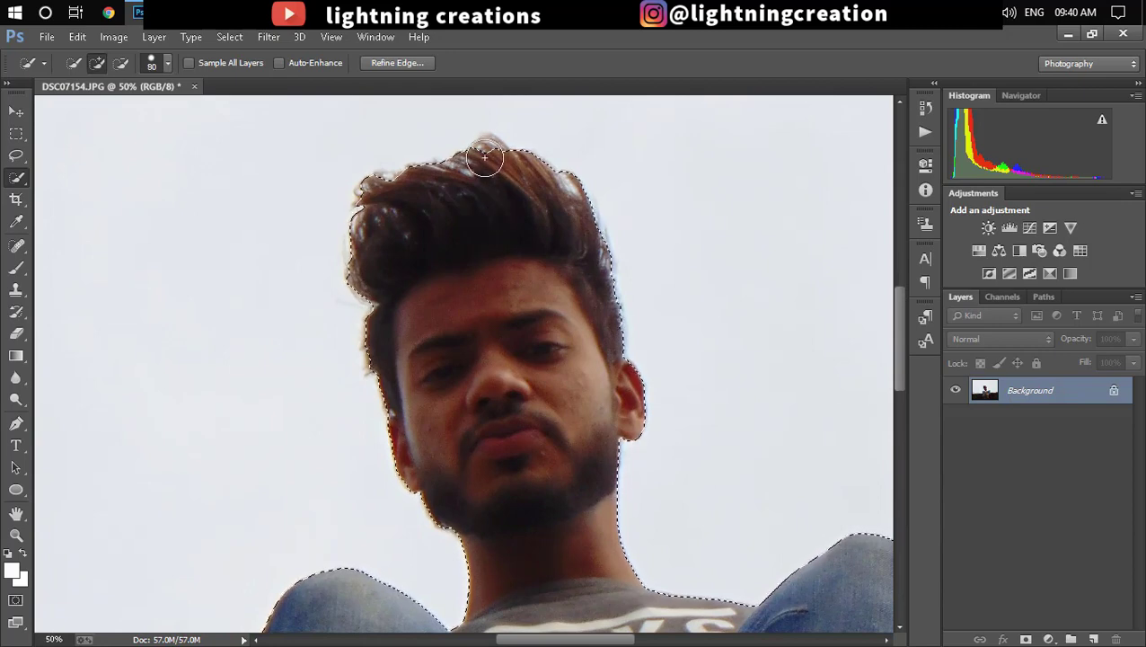
key(bracketleft)
key(bracketleft)
key(bracketleft)
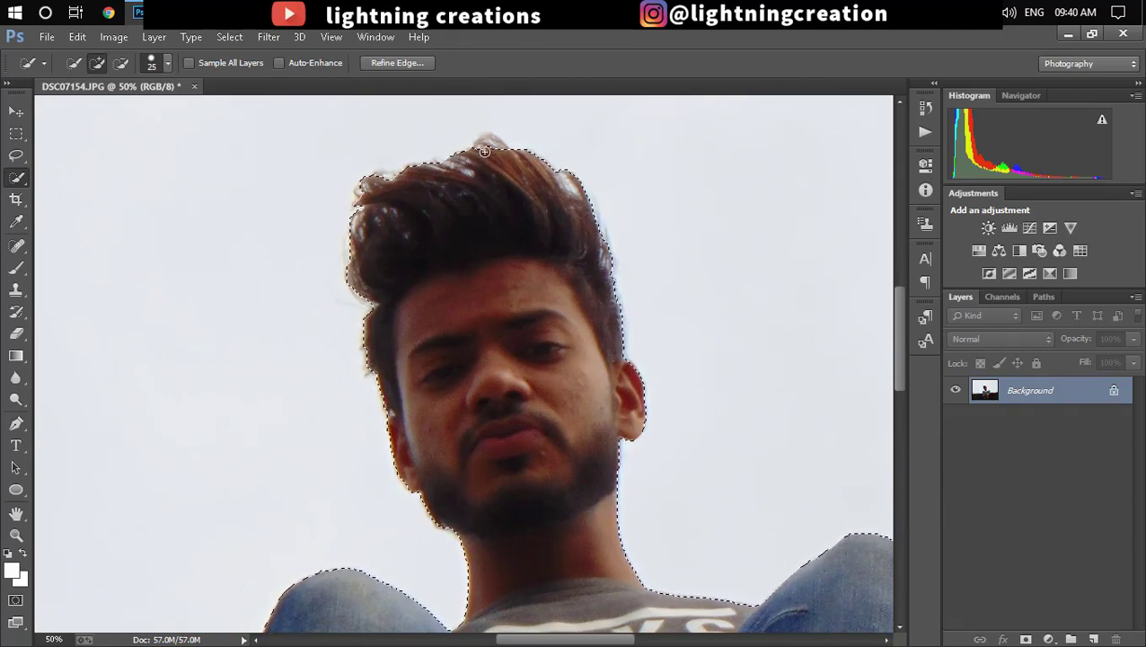
drag(484, 155, 493, 146)
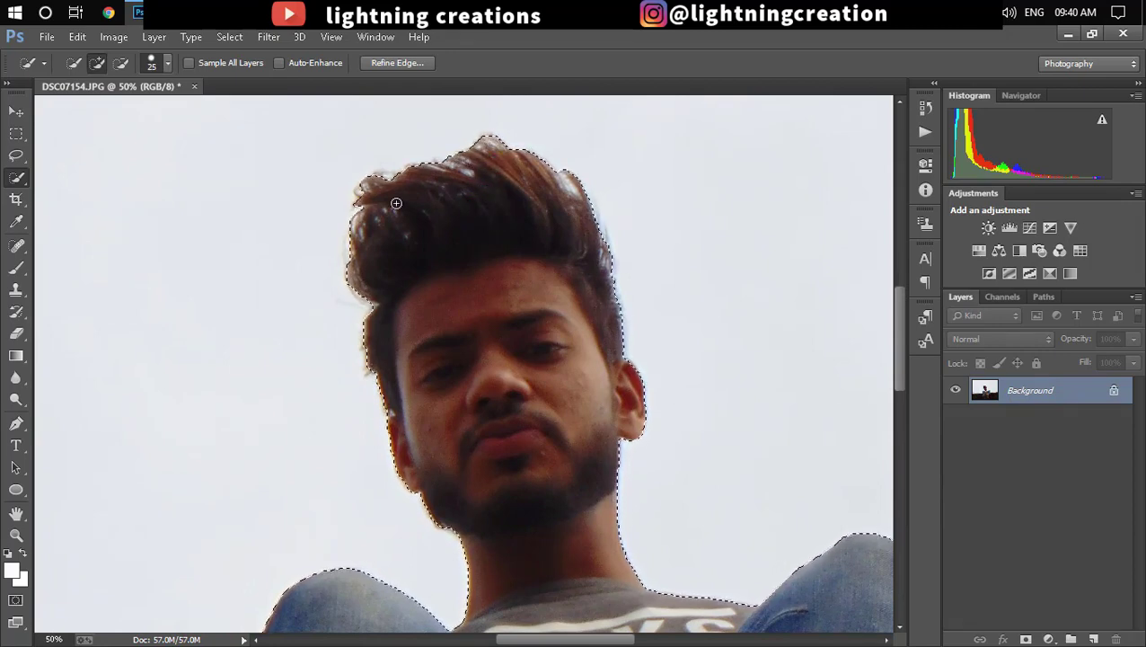
key(ctrl+minus)
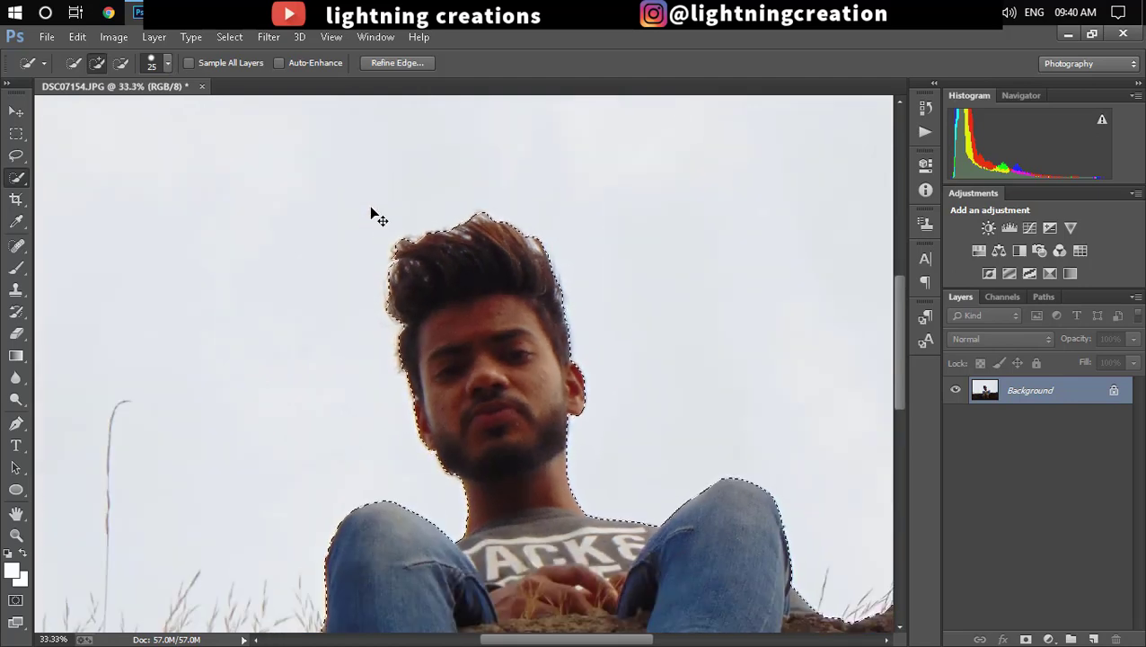
key(ctrl+minus)
key(ctrl+minus)
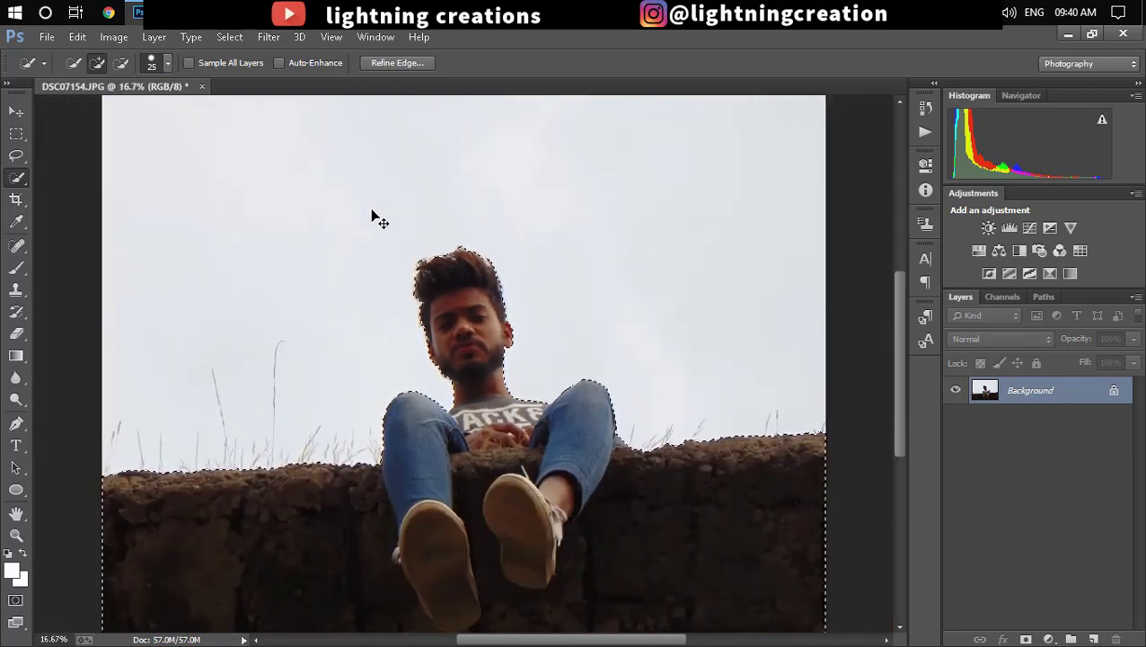
key(ctrl+minus)
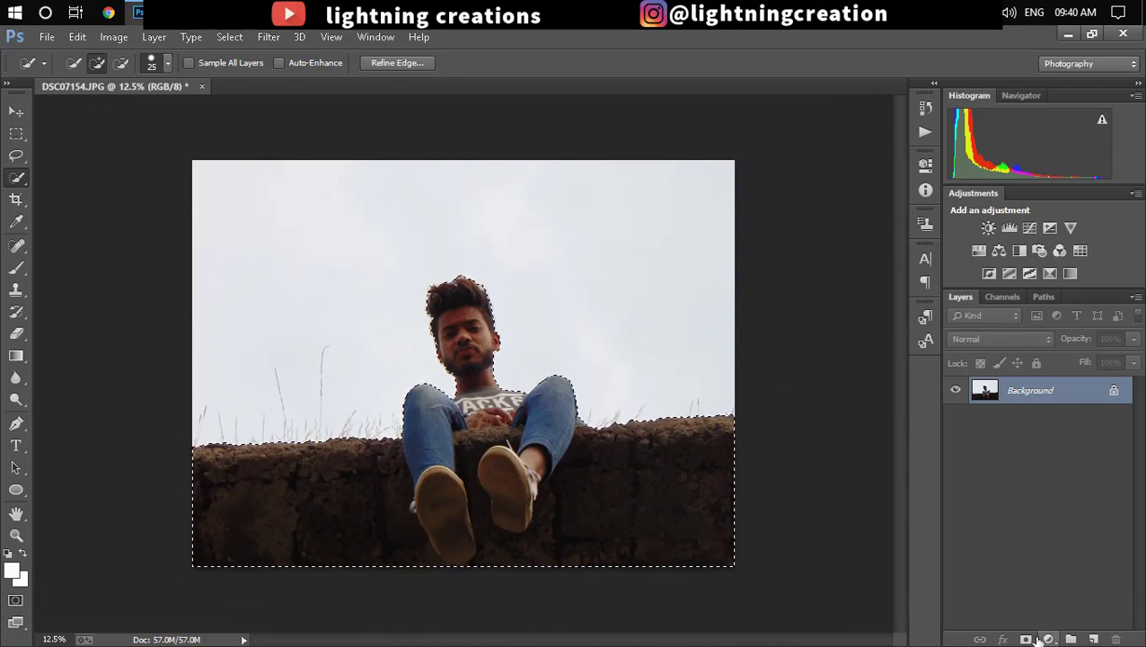
Step: Add a layer mask from the selection and open Refine Mask
click(1026, 639)
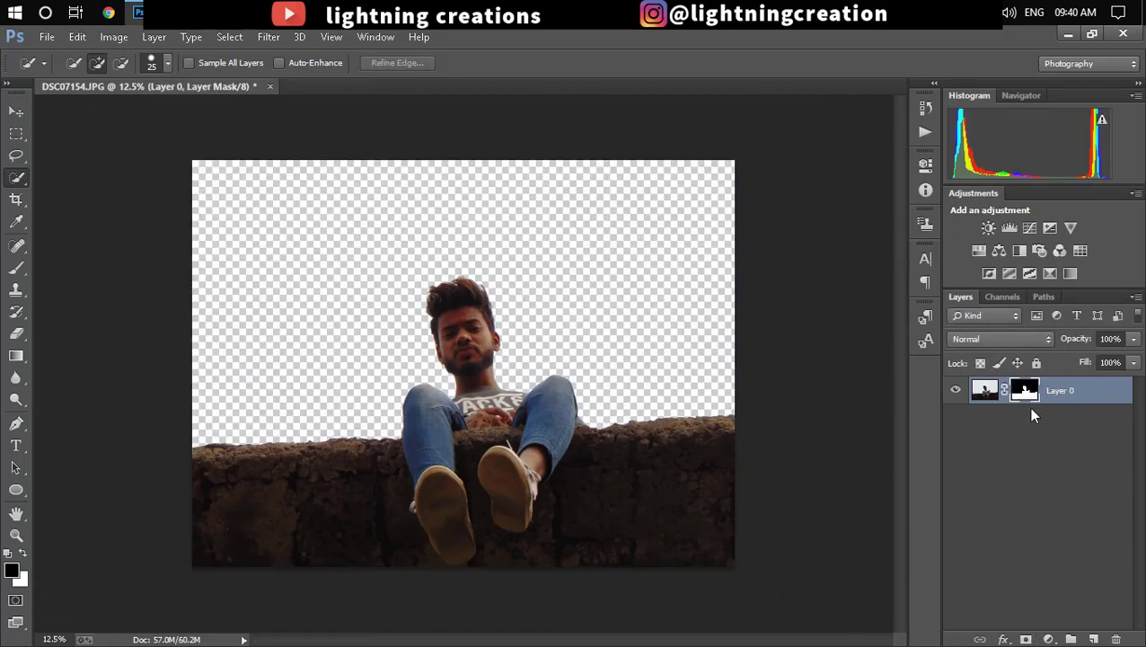
right_click(1028, 397)
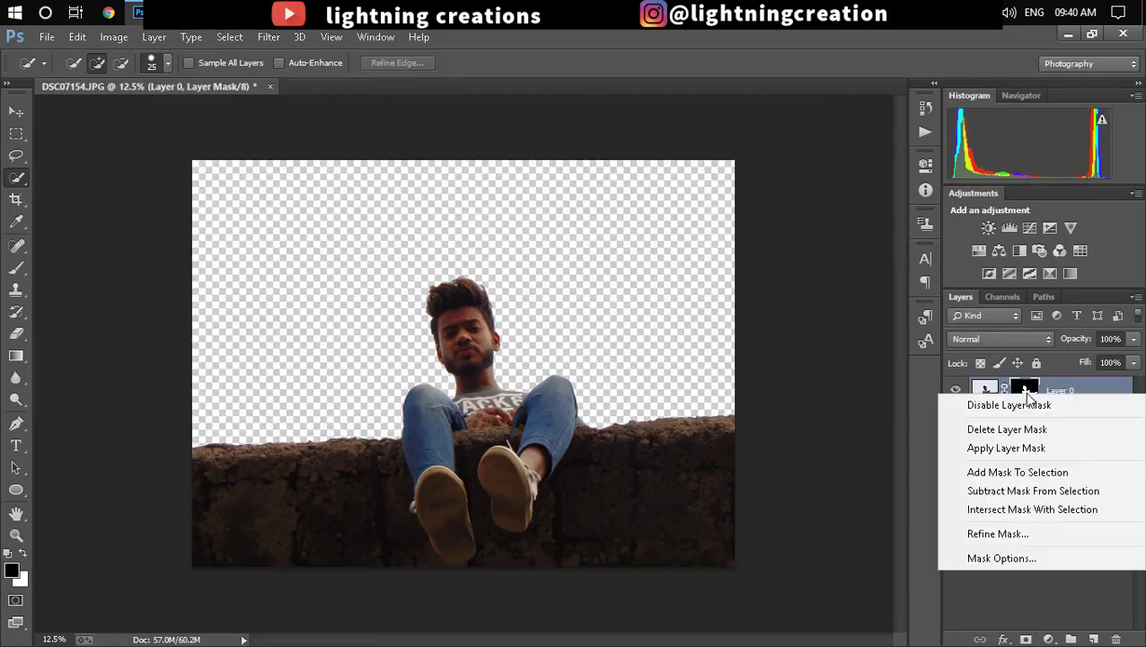
click(999, 533)
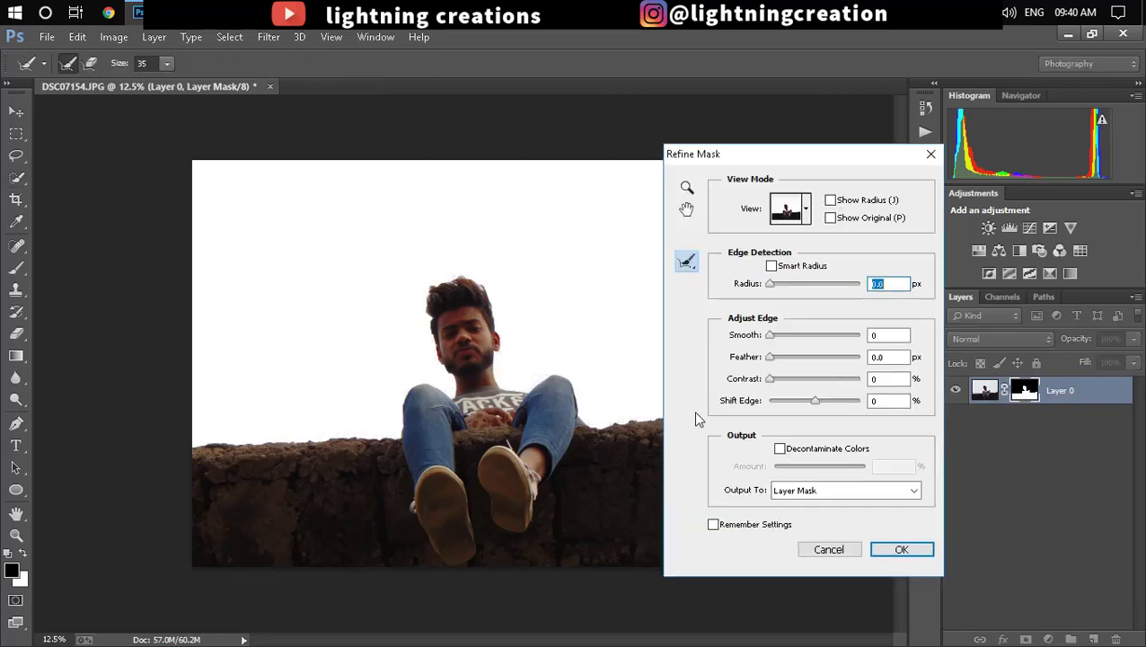
scroll(504, 309, up, 1)
scroll(432, 269, up, 1)
scroll(381, 229, up, 1)
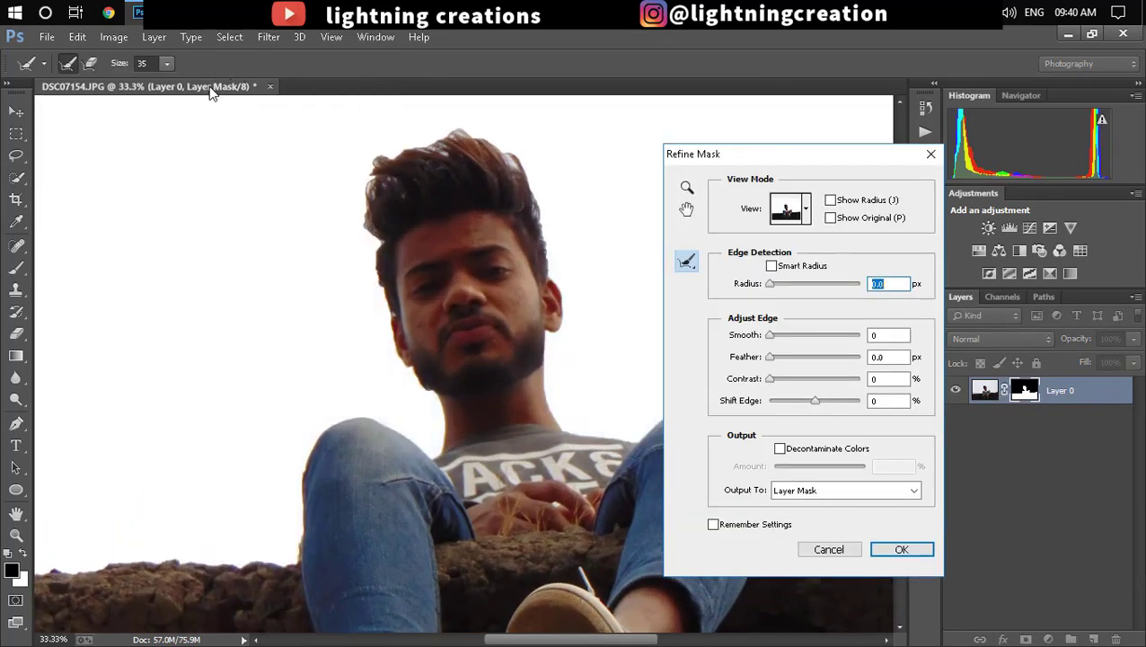
Step: Brush the left, top and right hair edges with a larger refine brush
key(bracketright)
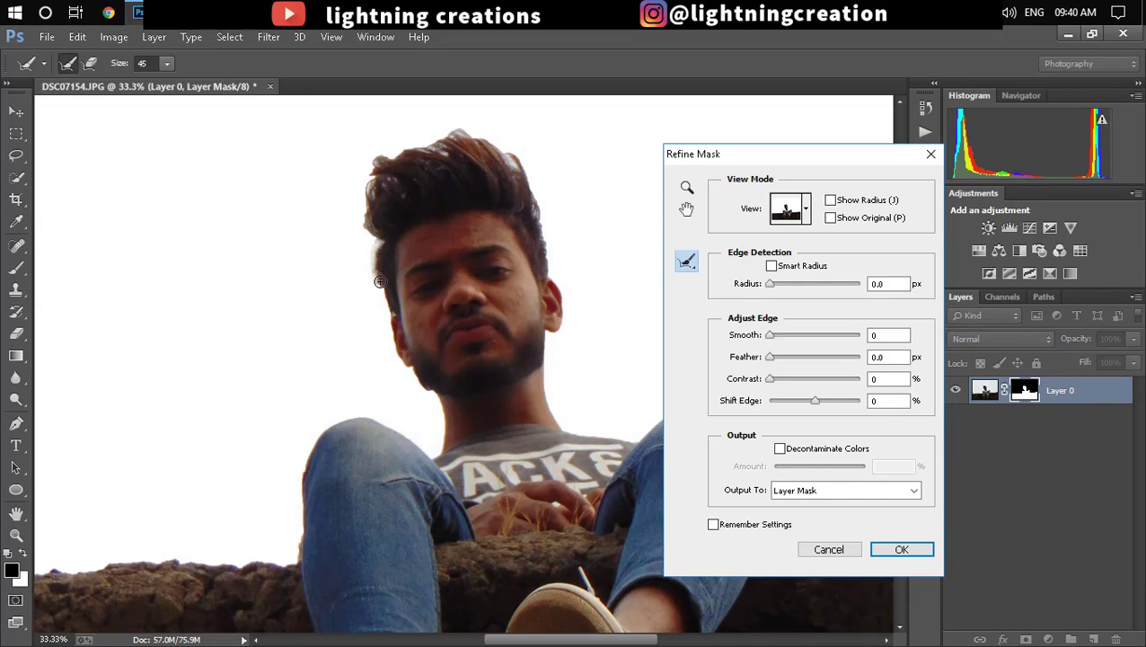
drag(389, 310, 384, 241)
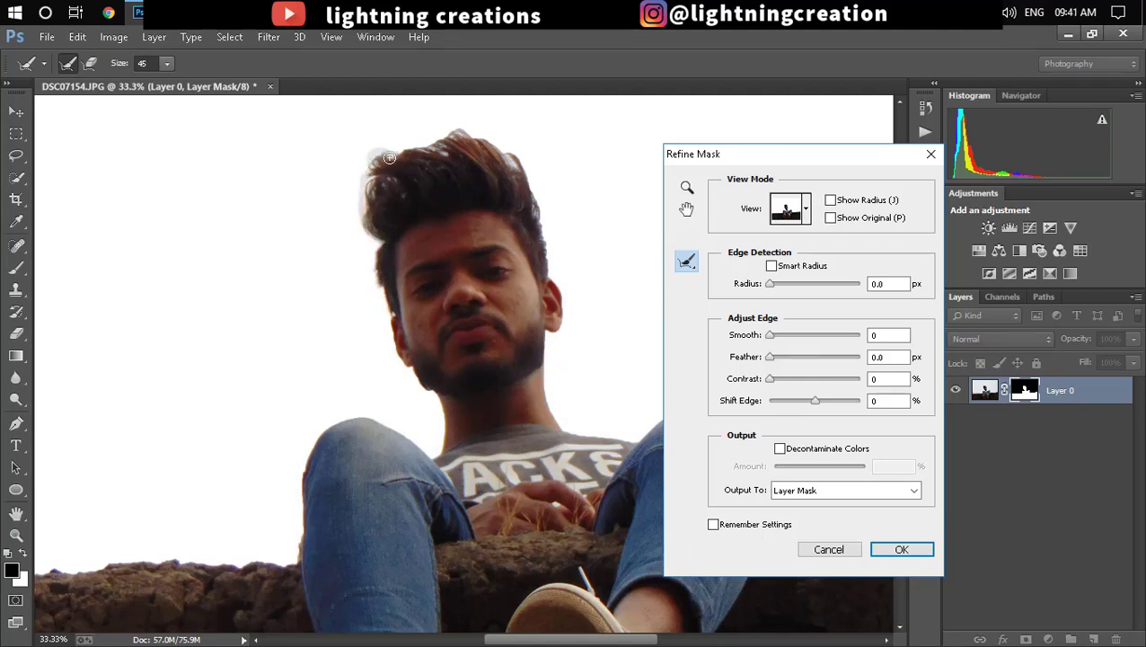
drag(390, 157, 423, 148)
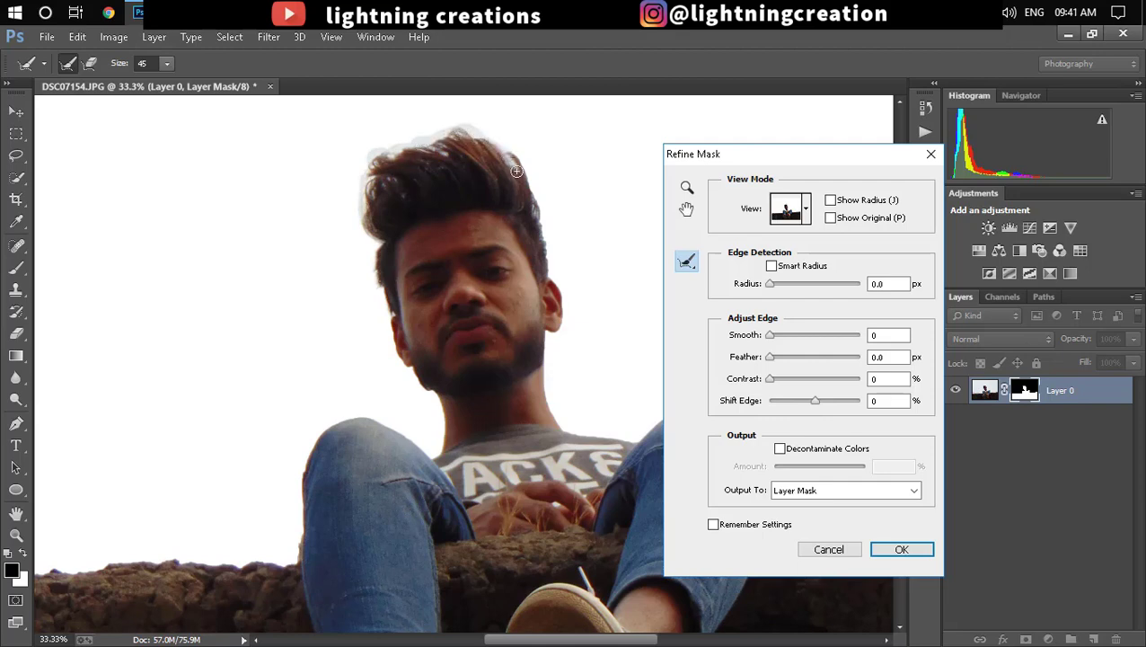
drag(519, 167, 534, 198)
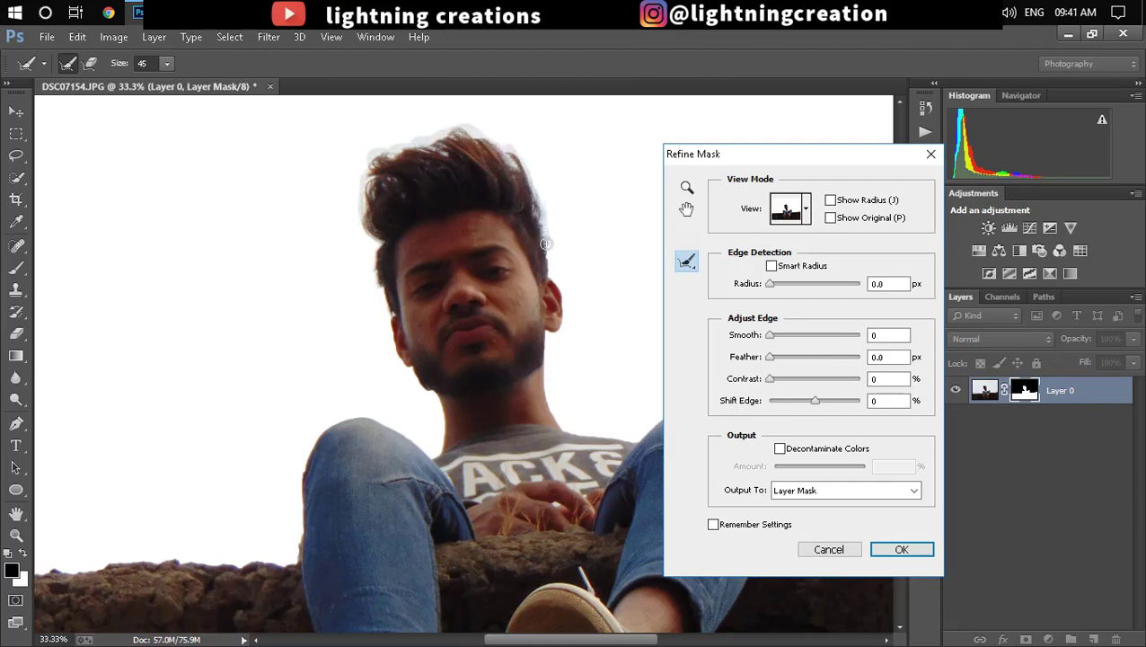
drag(550, 273, 552, 275)
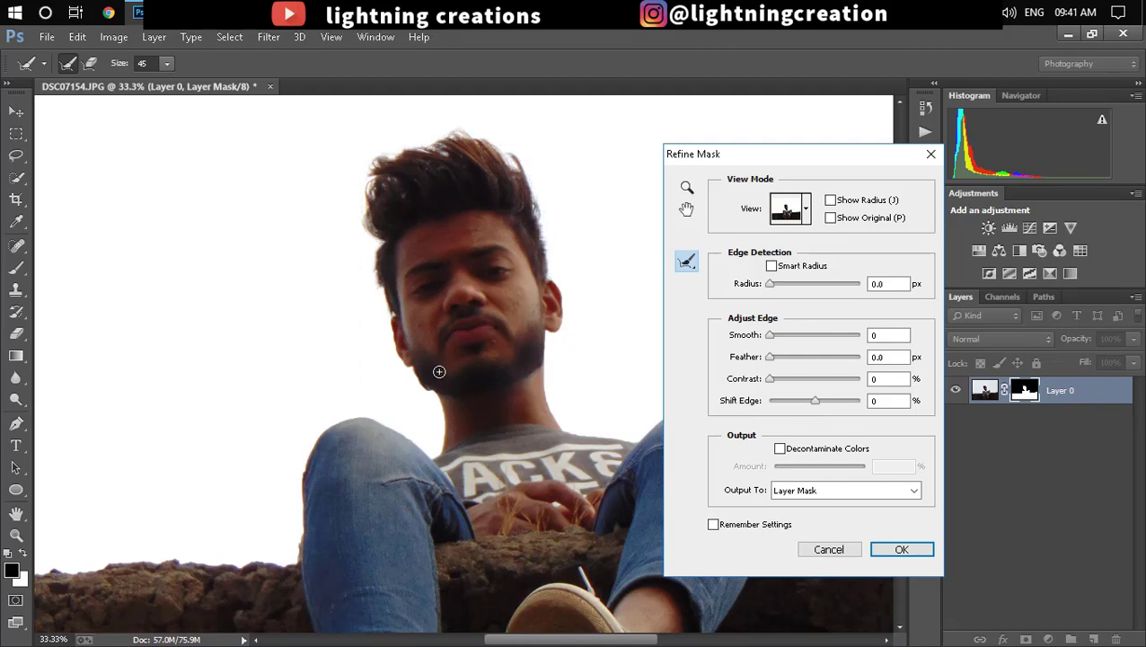
scroll(412, 380, up, 1)
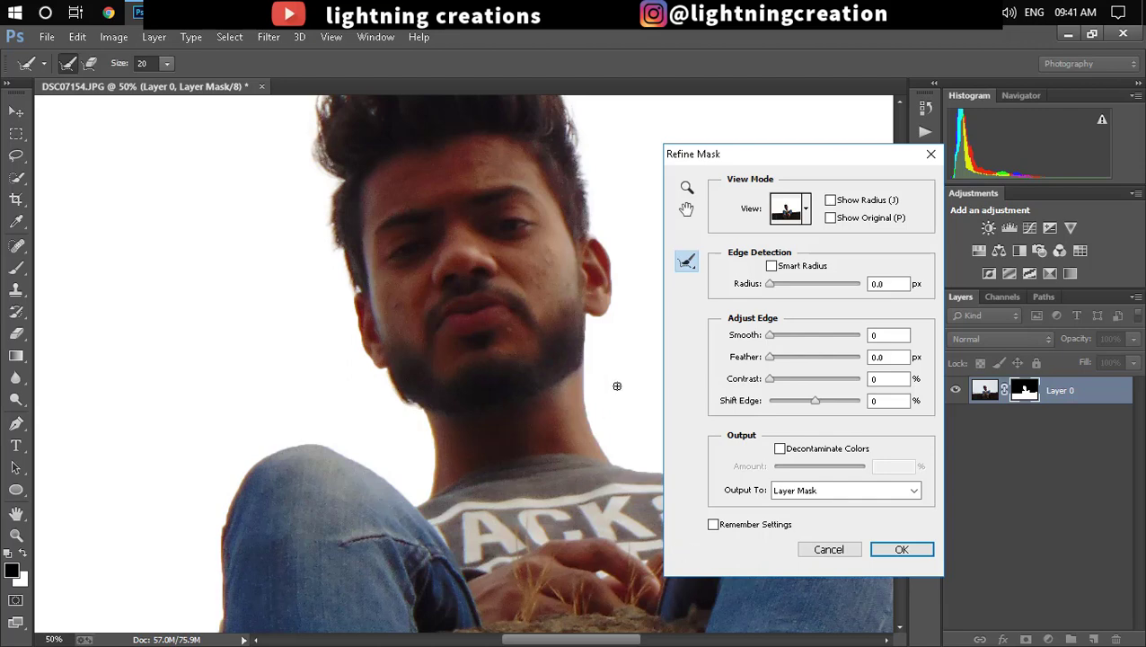
Step: Set the mask Feather to 0.5 px and apply the refinement
scroll(617, 385, down, 1)
scroll(617, 385, down, 1)
scroll(617, 385, down, 1)
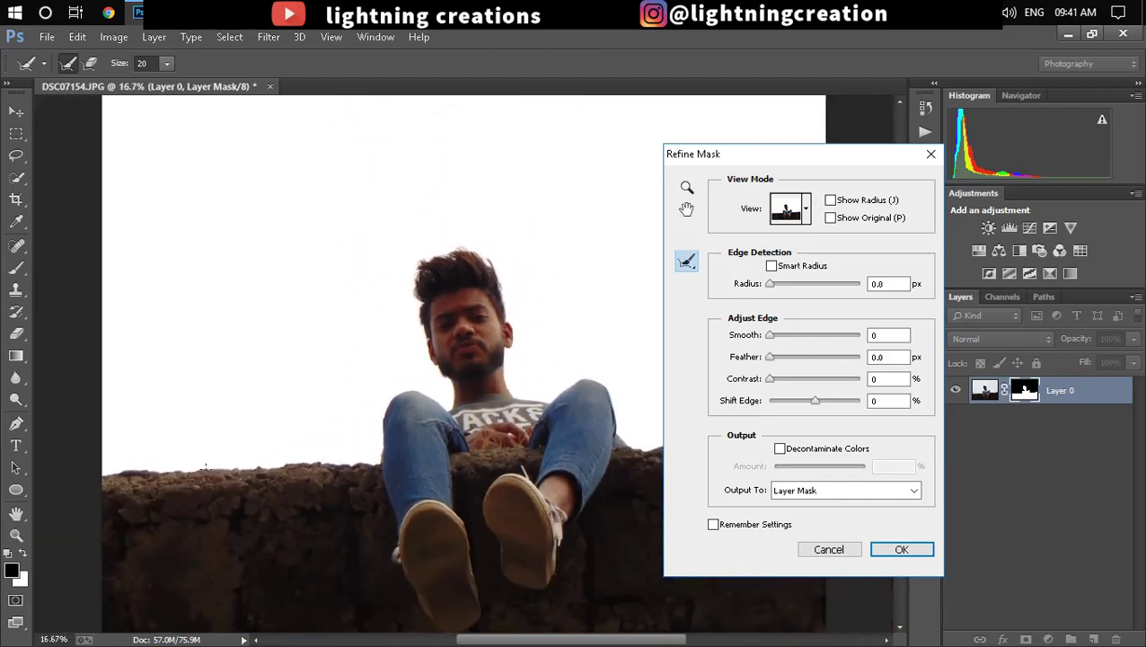
scroll(617, 385, down, 1)
double_click(878, 356)
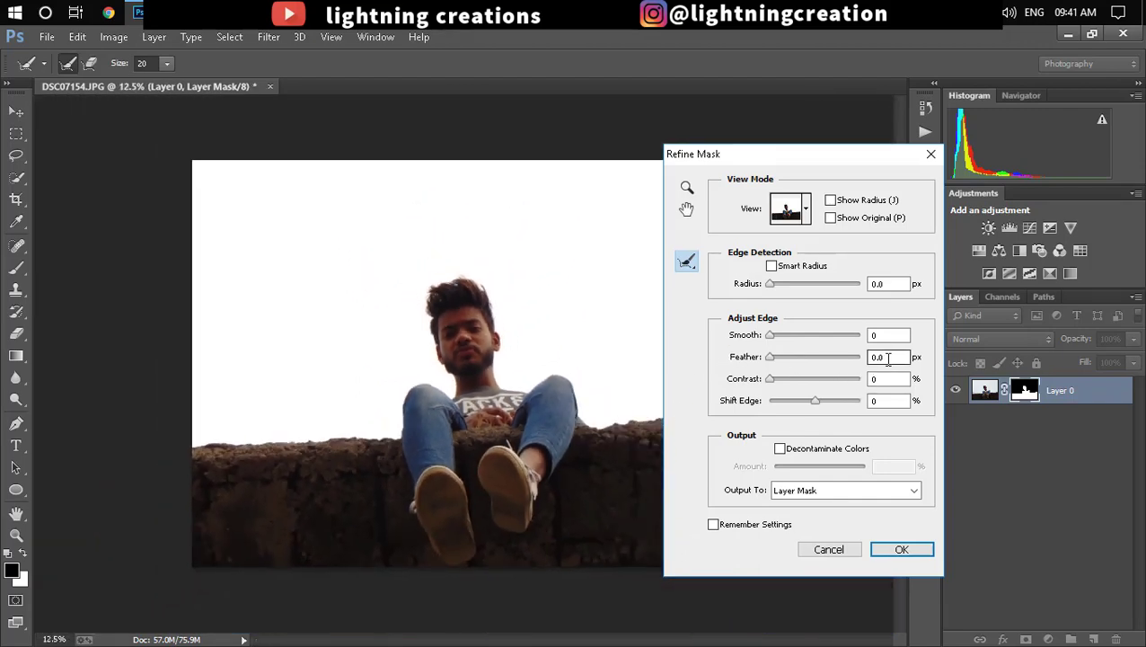
text(5)
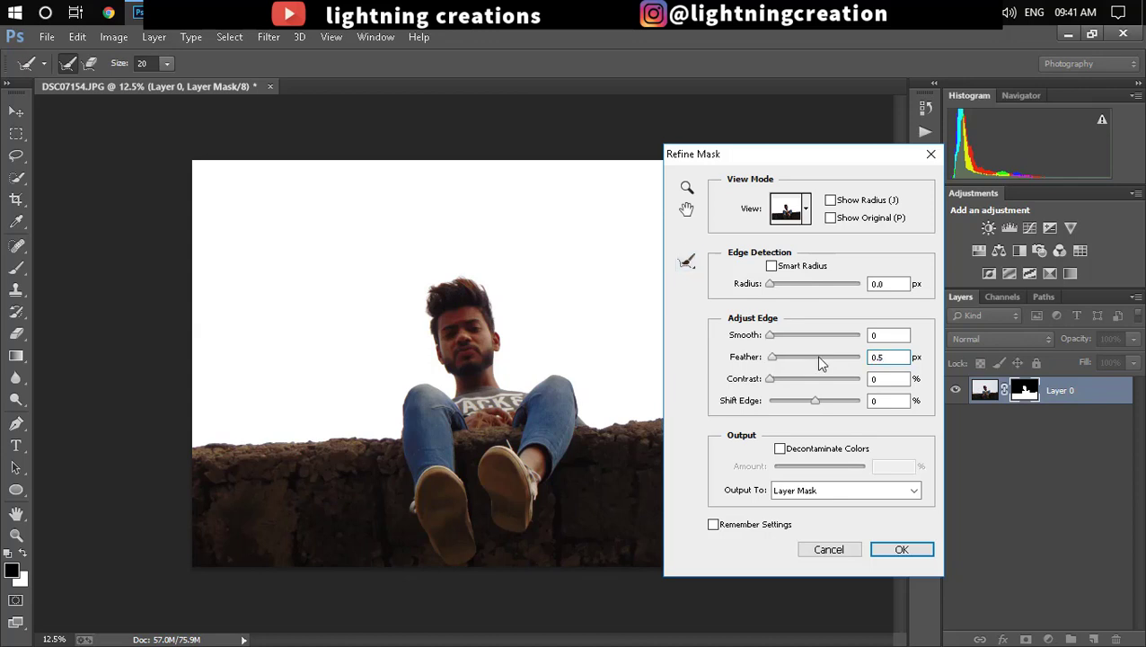
key(Return)
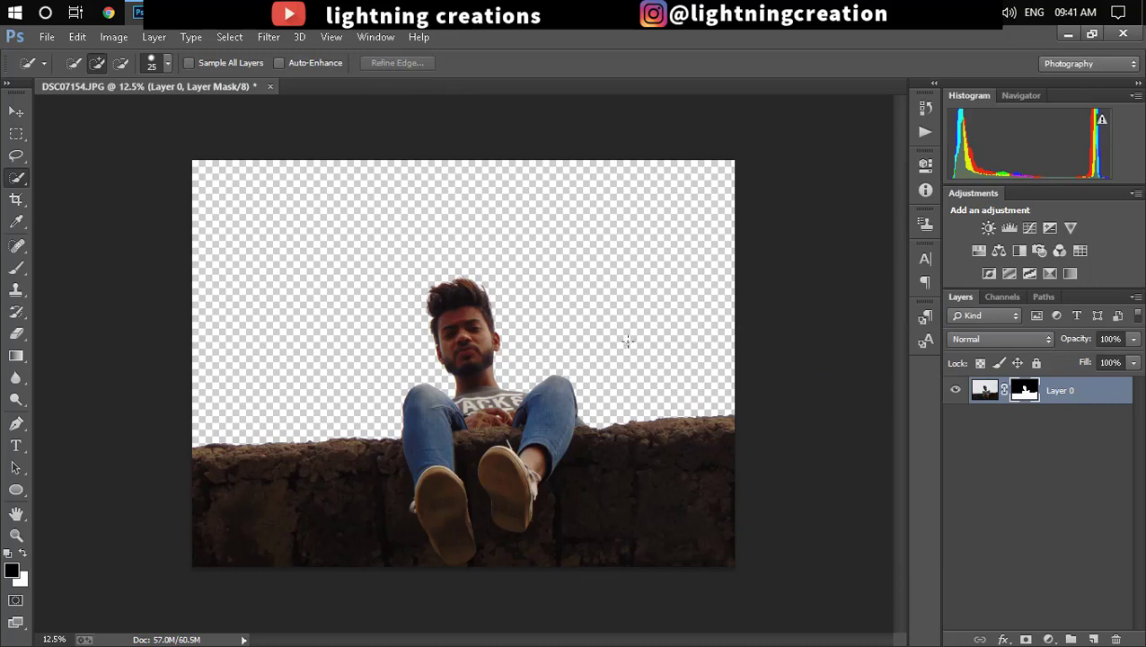
Step: Open the airplane image from the Downloads folder
click(46, 37)
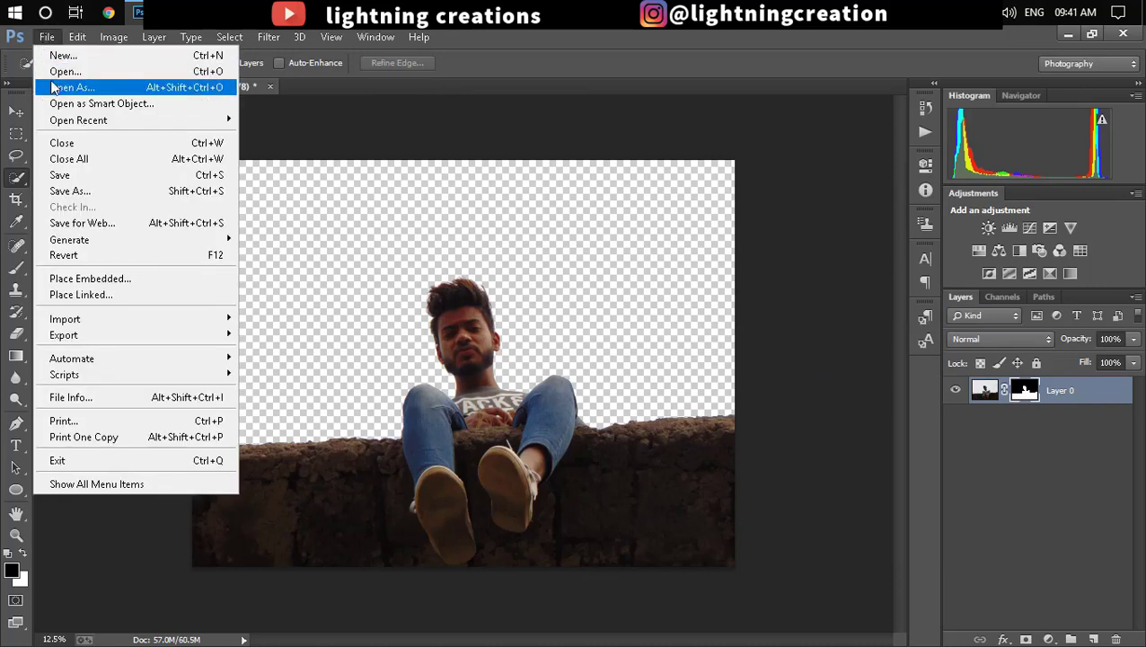
click(56, 72)
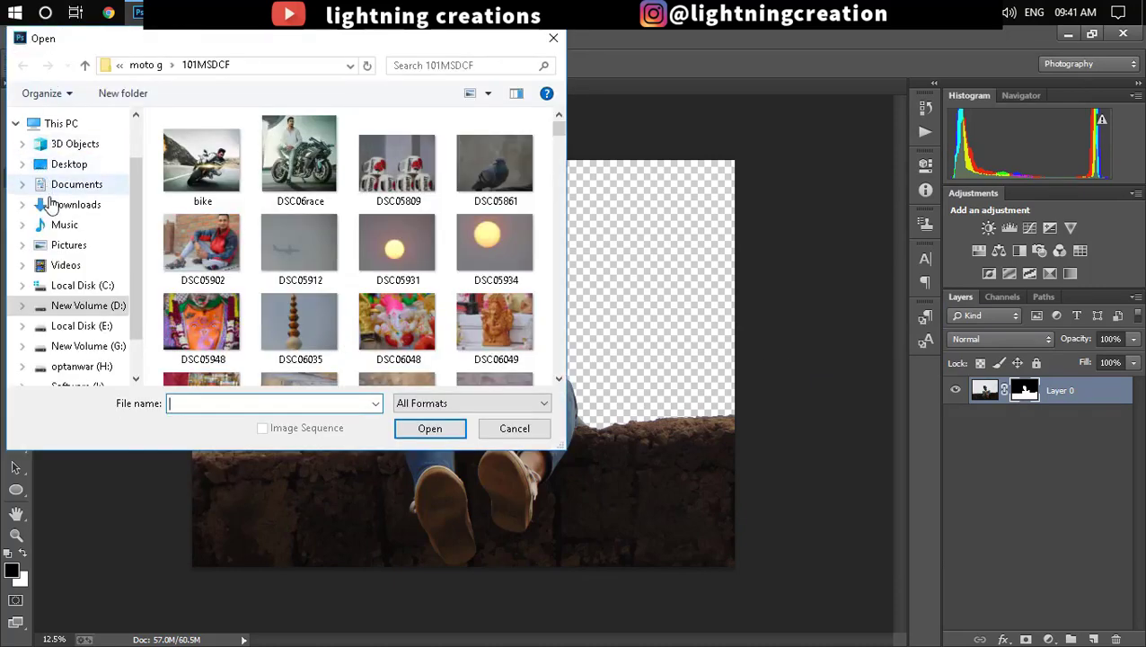
click(76, 205)
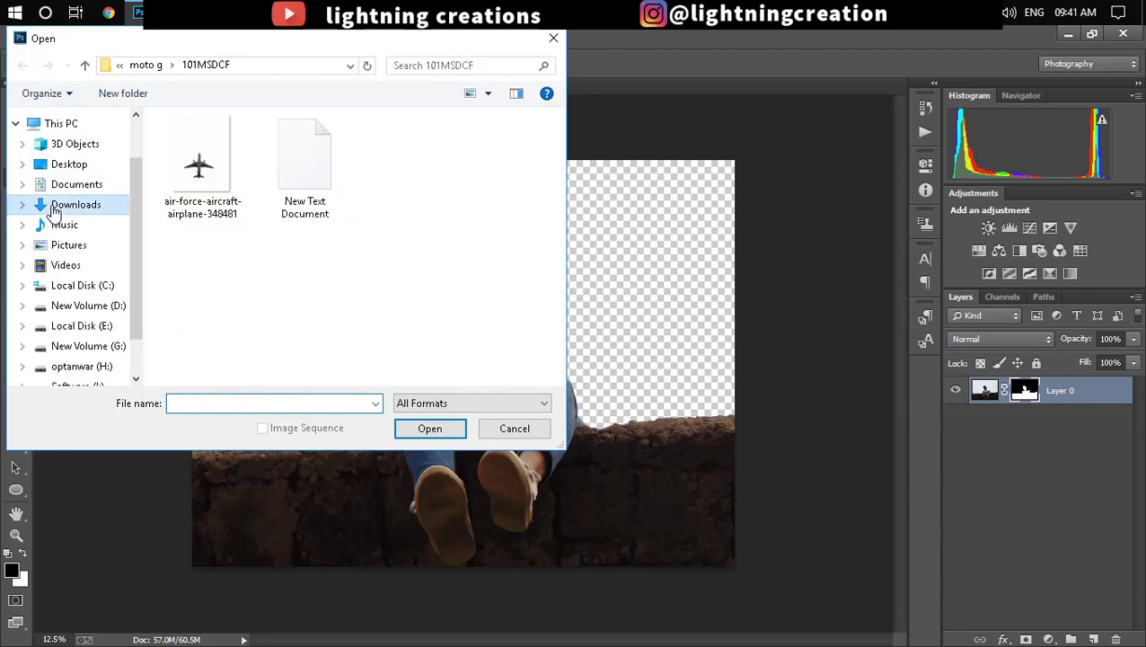
double_click(199, 172)
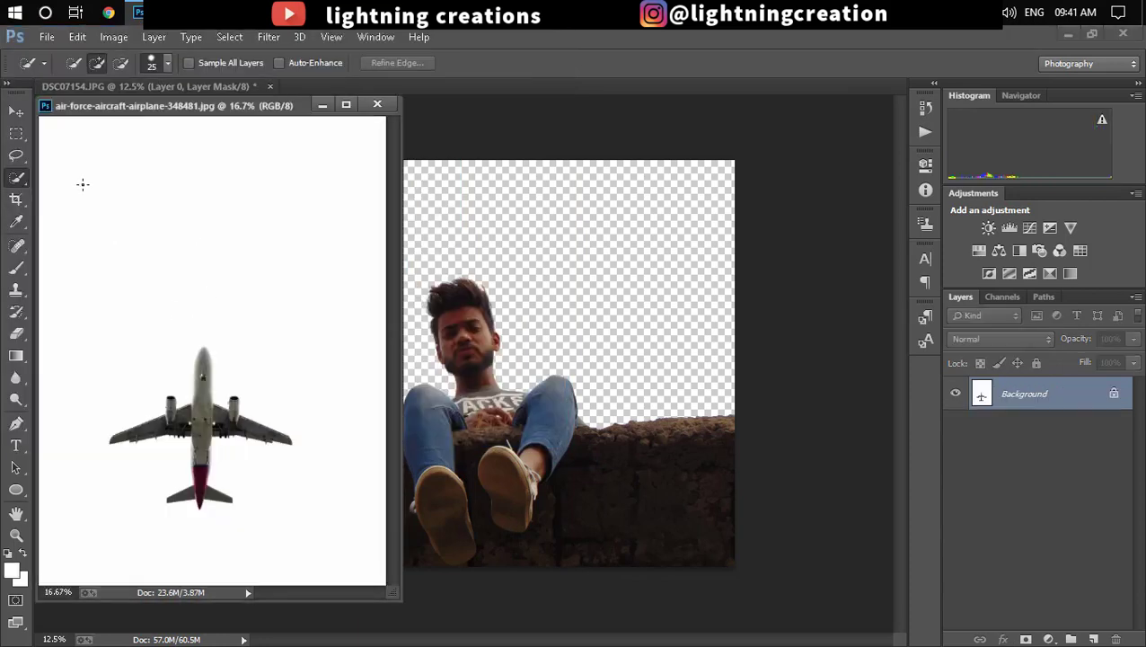
Step: Drag the airplane into the main photo as Layer 1, below the man's layer
key(v)
drag(207, 365, 530, 256)
click(377, 105)
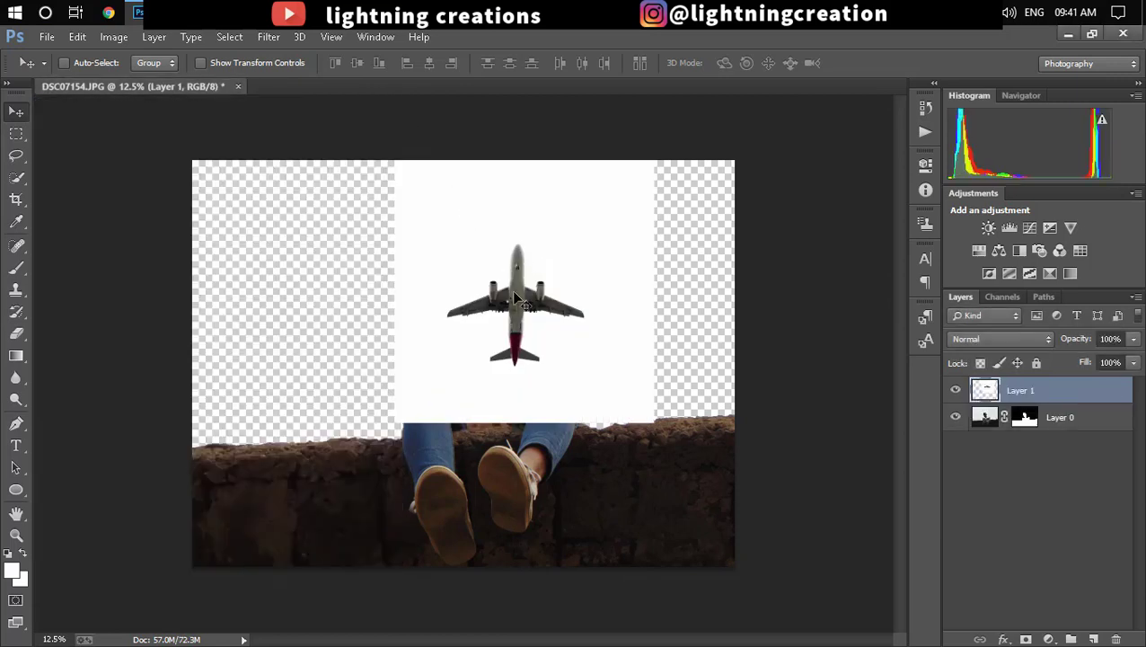
drag(990, 426, 988, 386)
key(ctrl+t)
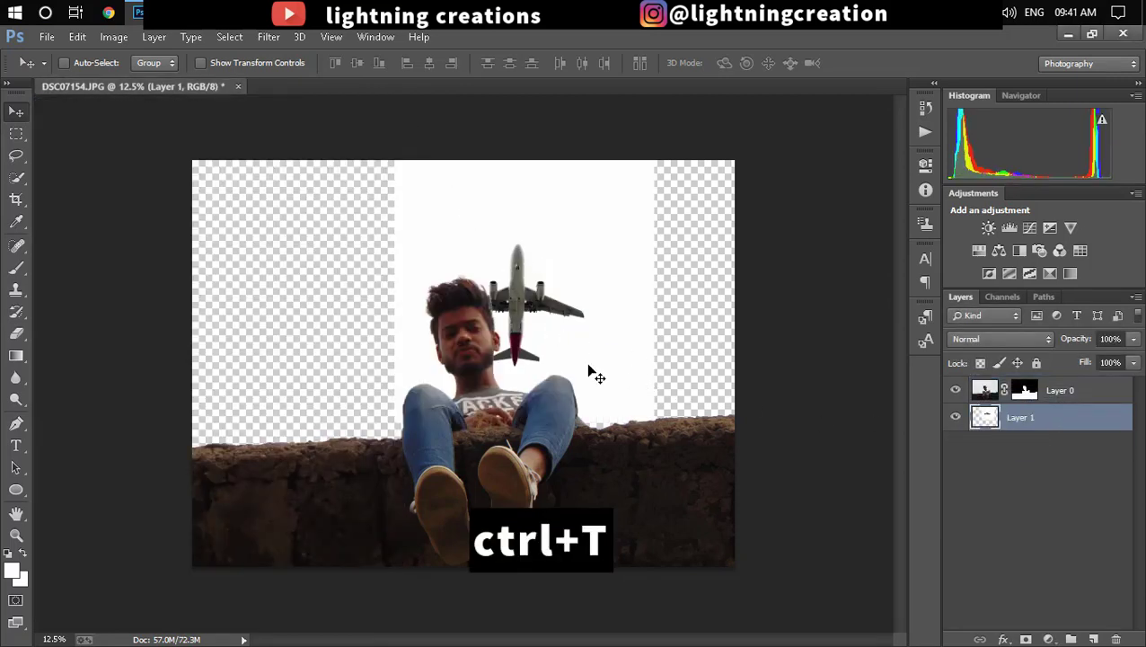
Step: Free Transform the airplane, scaling it up to about 241%
key(ctrl+t)
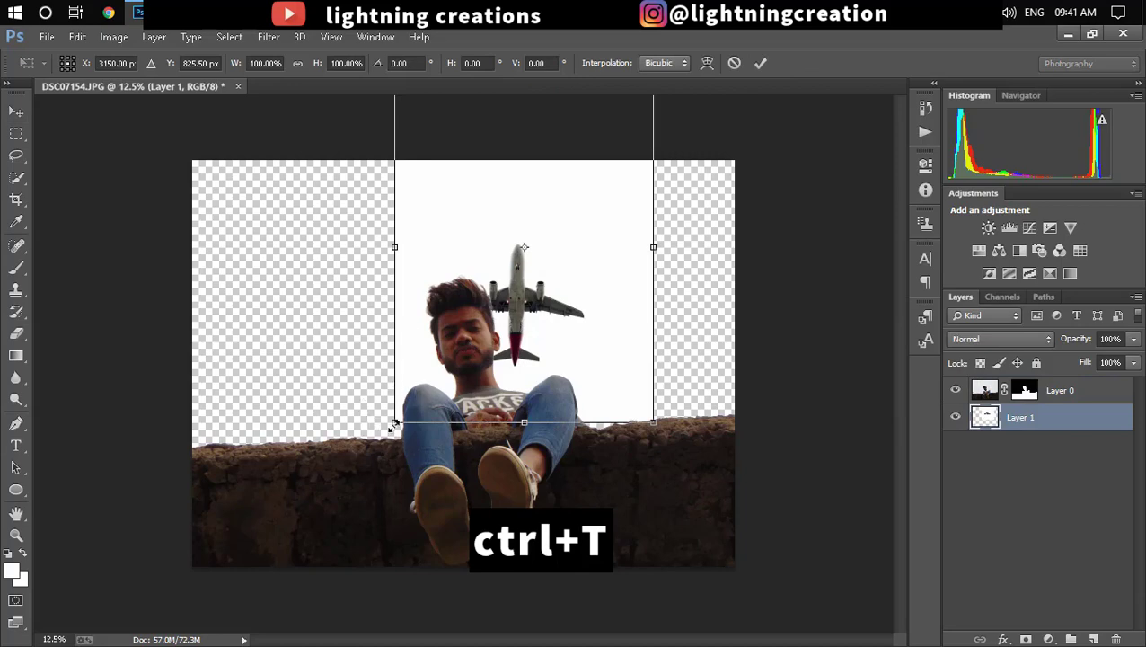
drag(394, 423, 364, 439)
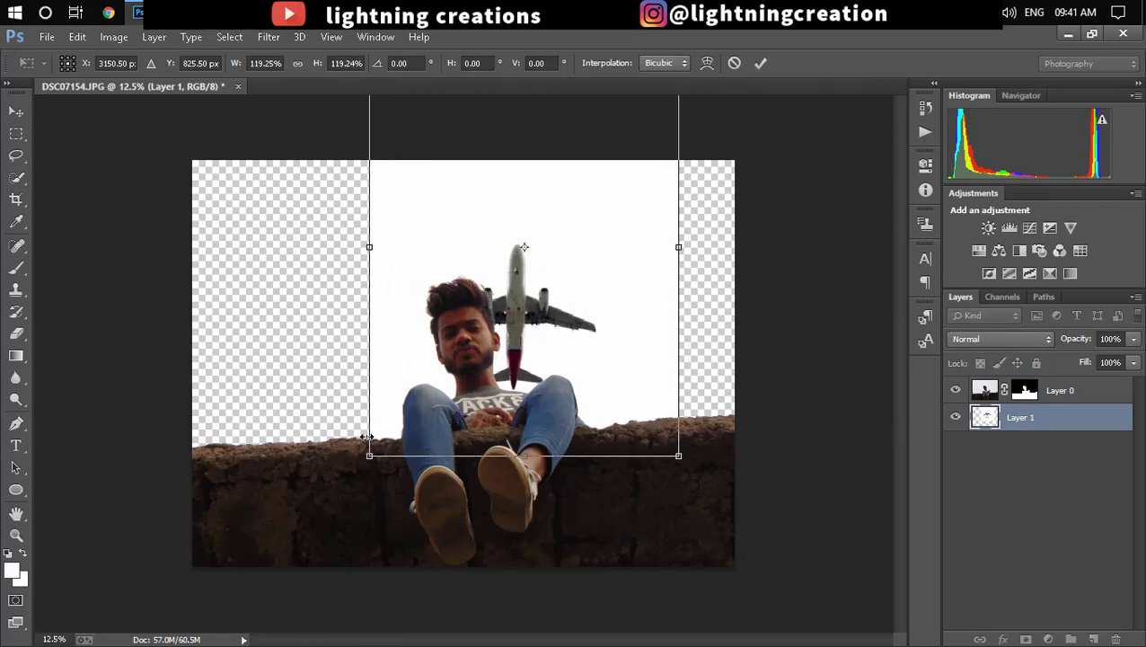
key(ctrl+minus)
key(ctrl+minus)
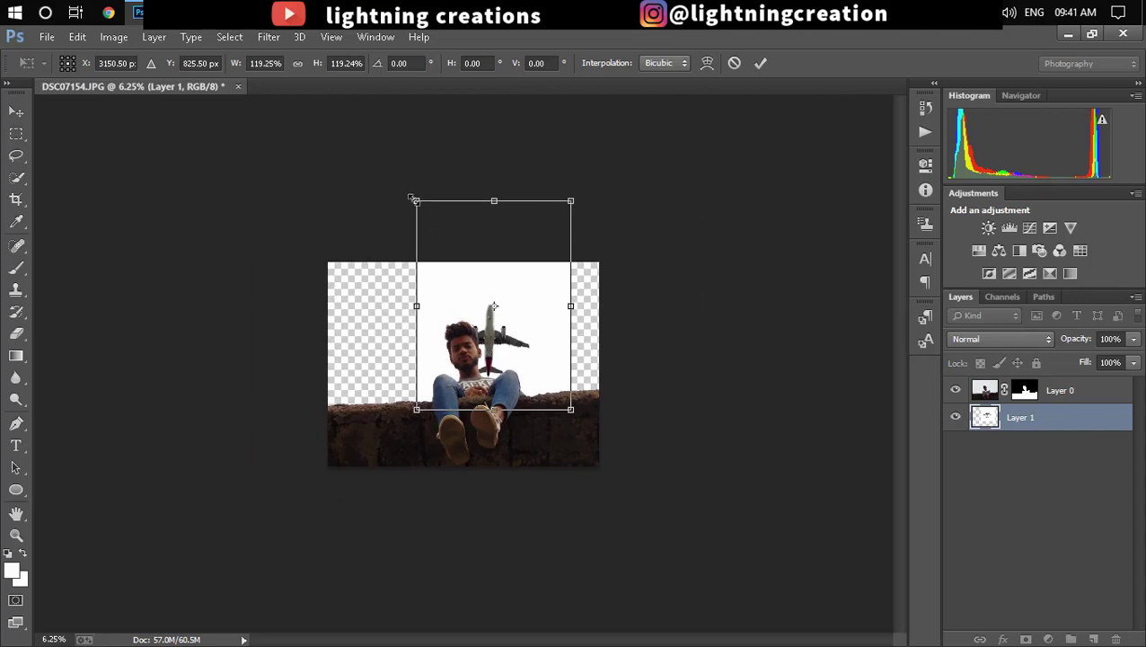
mouse_move(412, 198)
mouse_down()
mouse_move(328, 159)
mouse_move(340, 179)
mouse_up()
drag(410, 356, 375, 338)
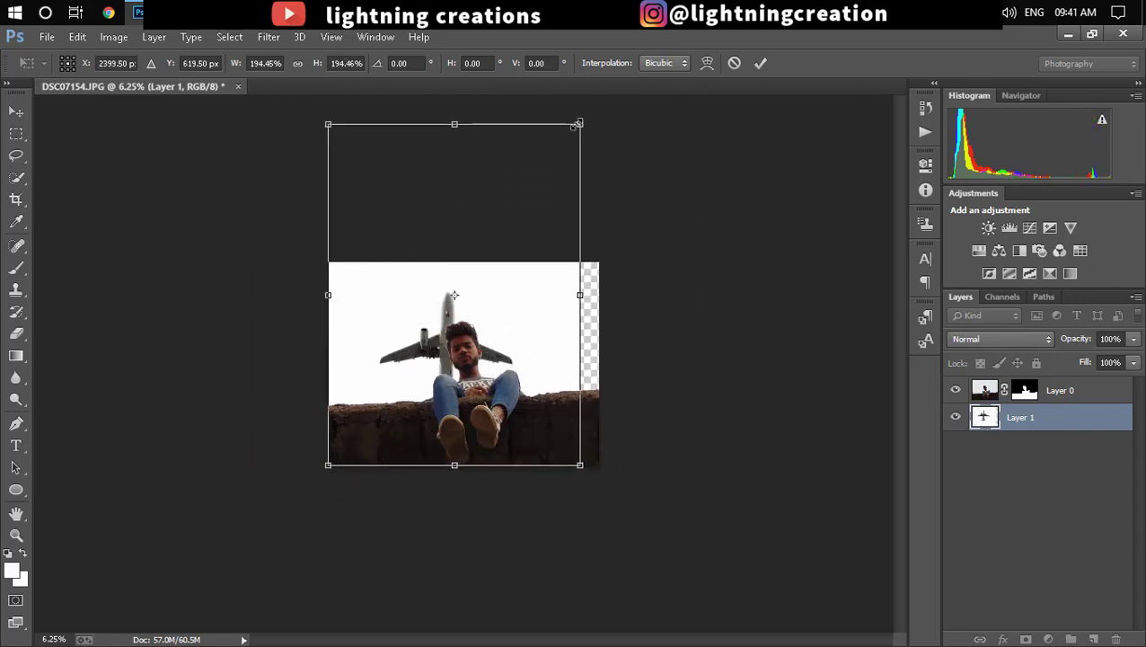
drag(579, 124, 612, 90)
mouse_move(584, 289)
mouse_down()
mouse_move(603, 290)
mouse_move(641, 250)
mouse_up()
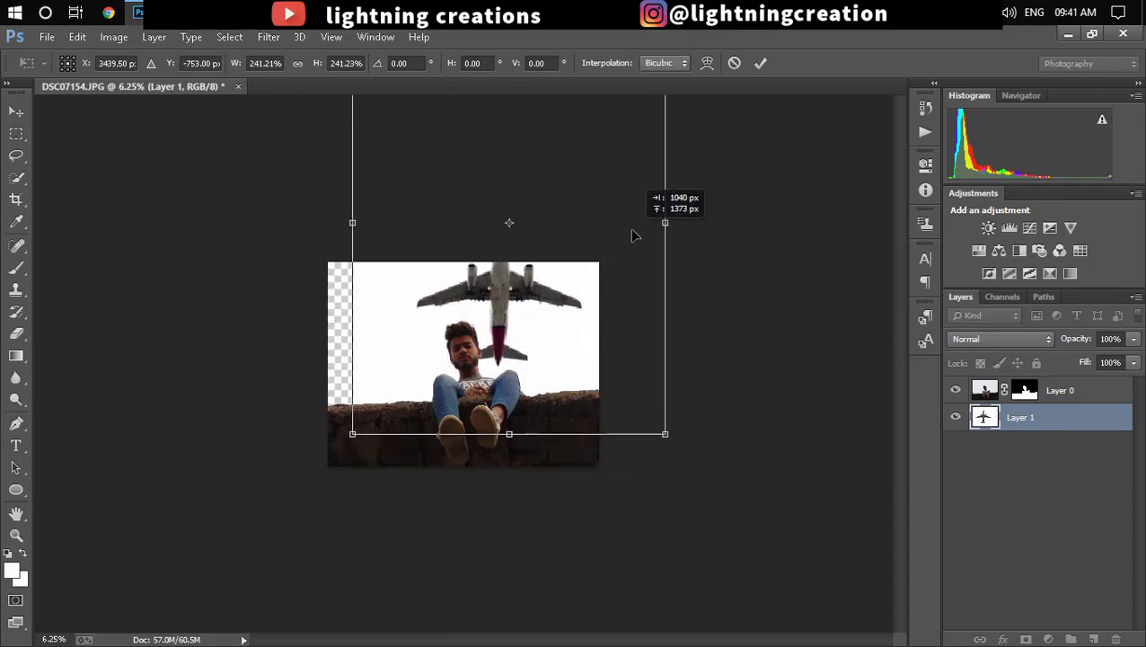
Step: Move the airplane just above the head, rotate it about -8.5°, and commit
drag(642, 250, 601, 258)
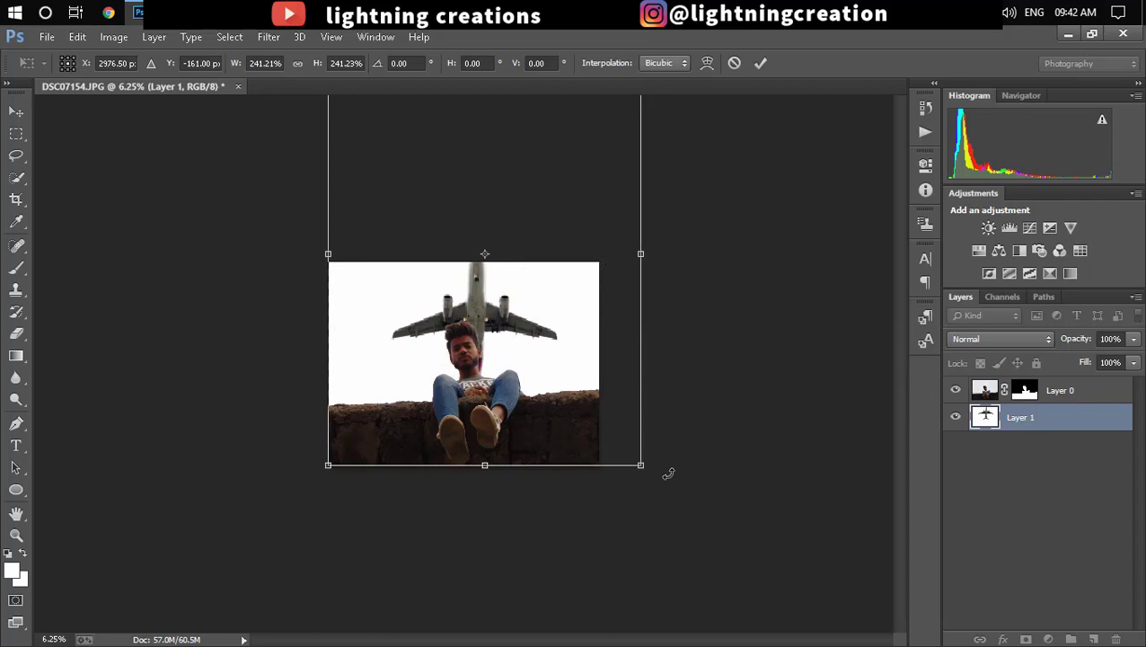
drag(668, 474, 679, 443)
mouse_move(553, 378)
mouse_down()
mouse_move(534, 362)
mouse_move(548, 354)
mouse_move(532, 355)
mouse_up()
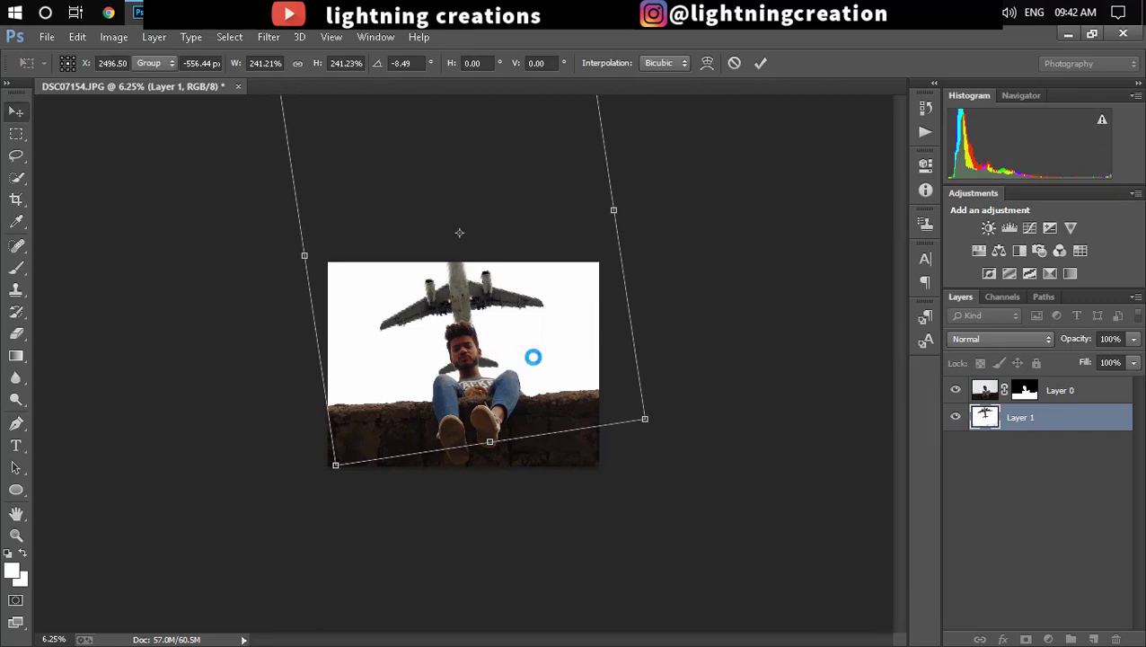
key(ctrl+plus)
key(ctrl+plus)
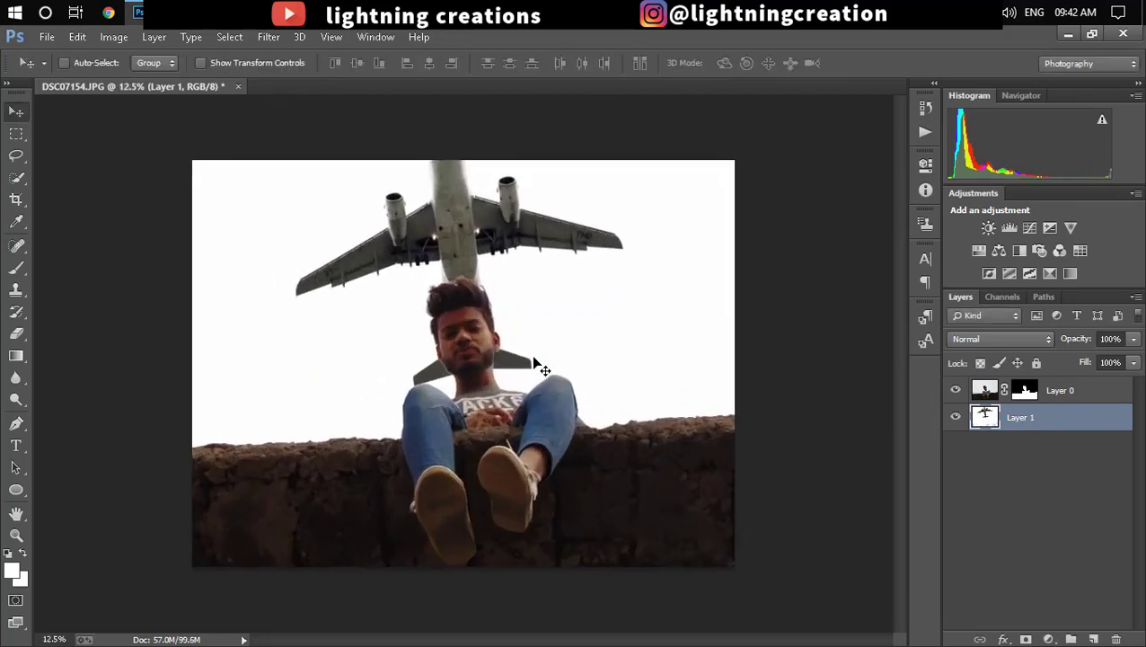
key(ctrl+plus)
key(ctrl+minus)
key(ctrl+minus)
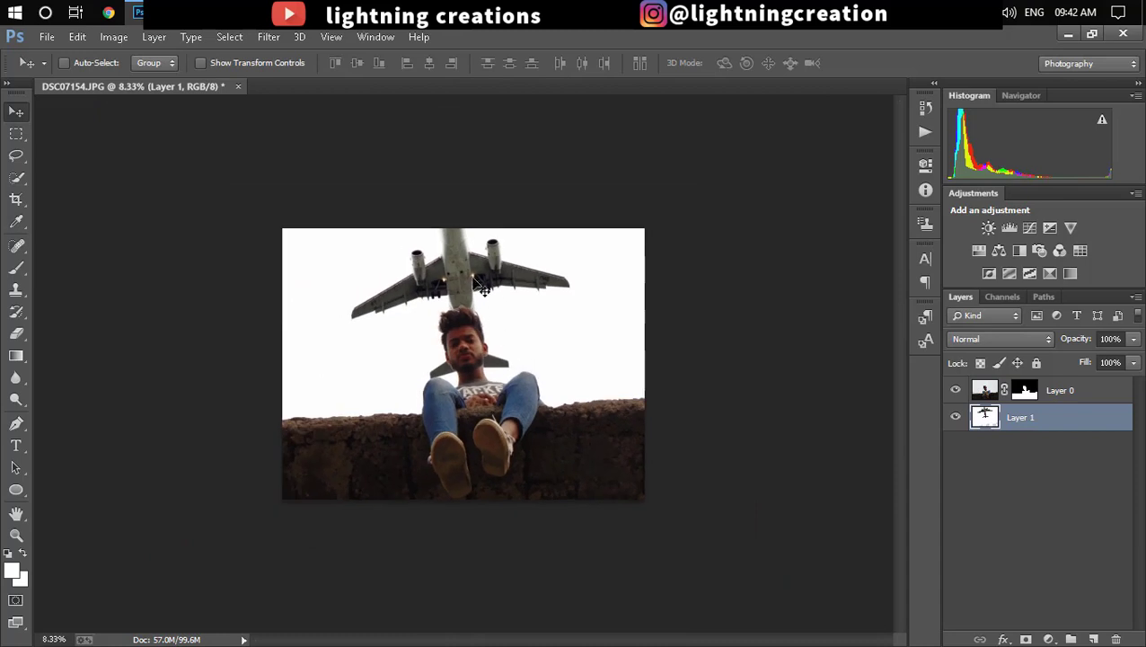
Step: Crop outward at the top to extend the canvas to about 4775 px high
click(15, 200)
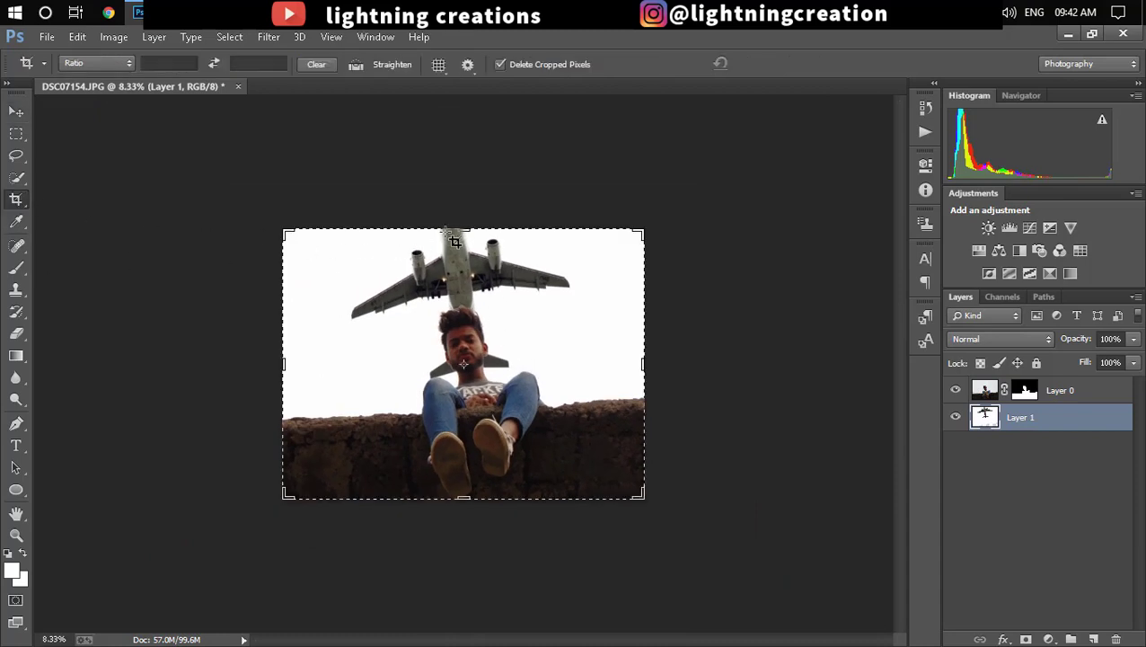
drag(465, 229, 463, 199)
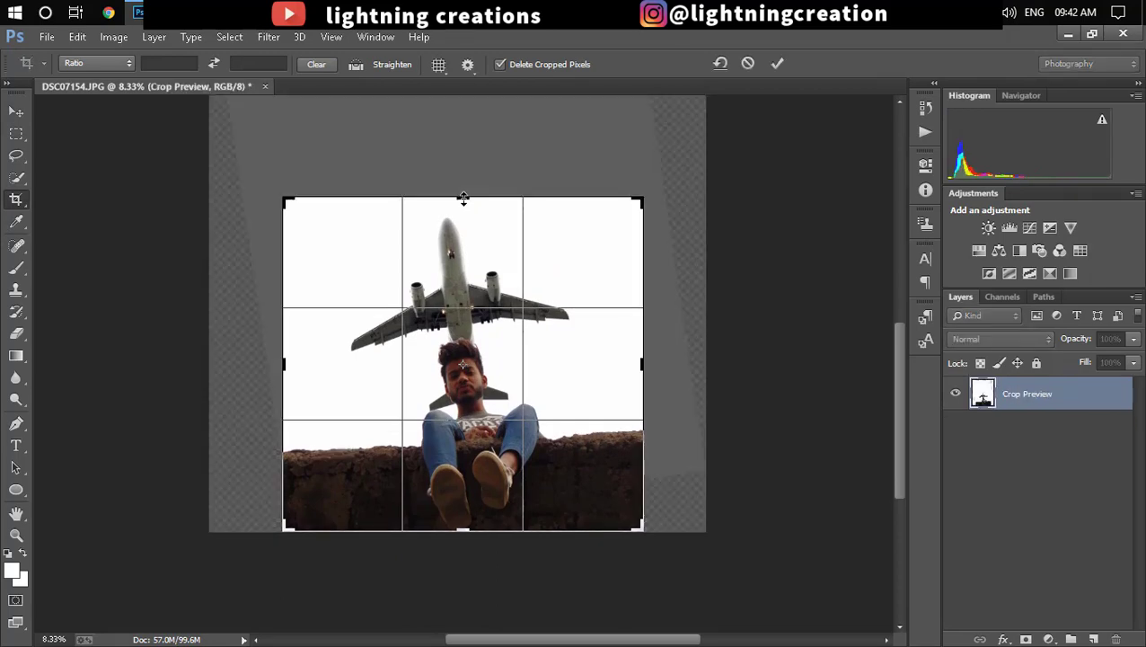
click(777, 63)
key(ctrl+plus)
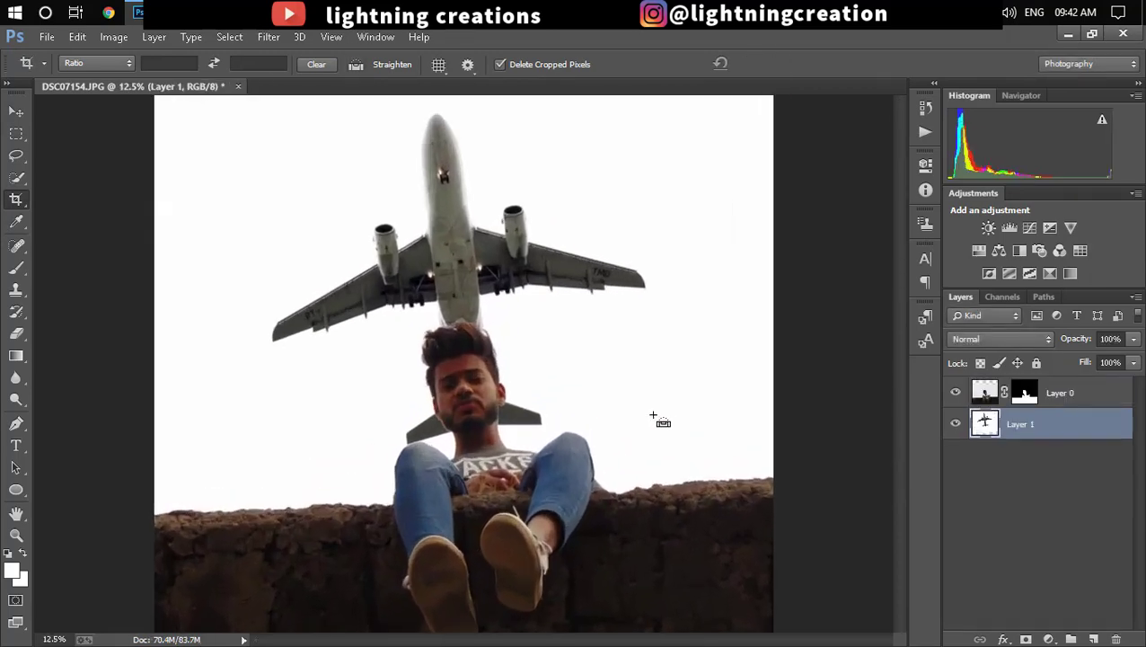
key(ctrl+plus)
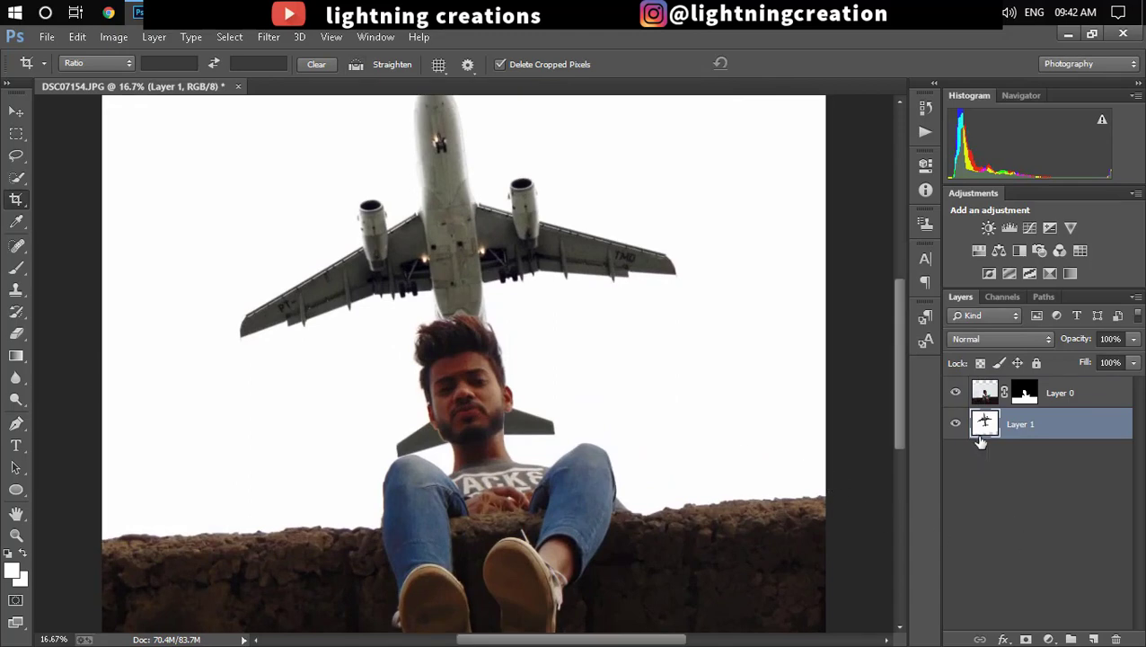
key(ctrl+minus)
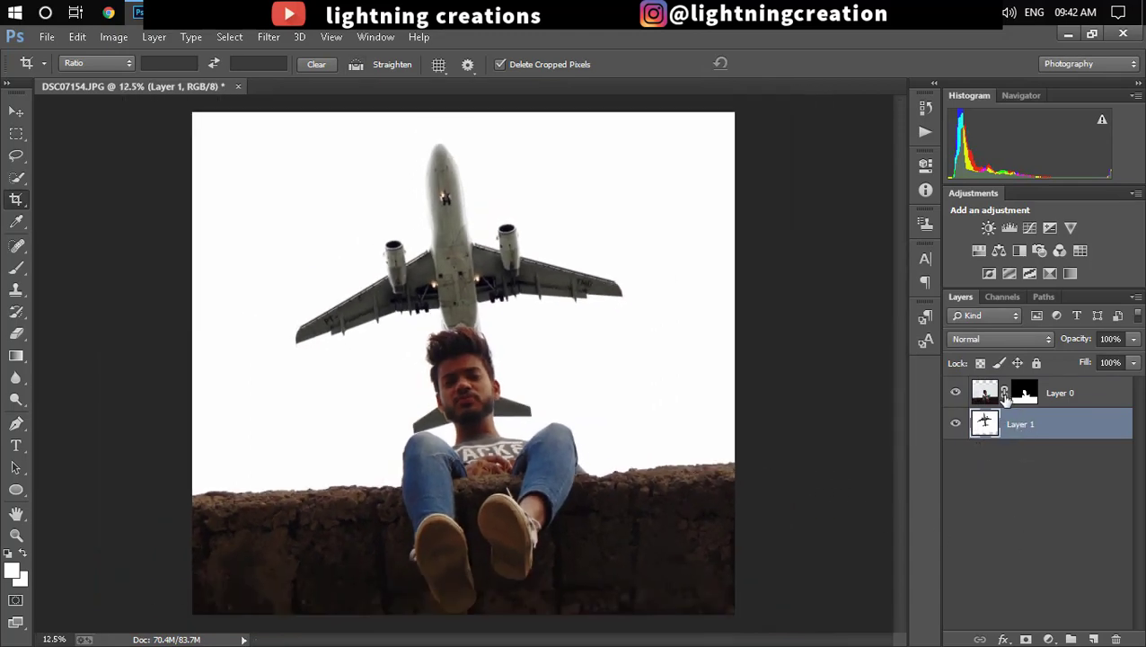
Step: Choose Apply Layer Mask from the Layer 0 mask thumbnail's context menu
right_click(1024, 393)
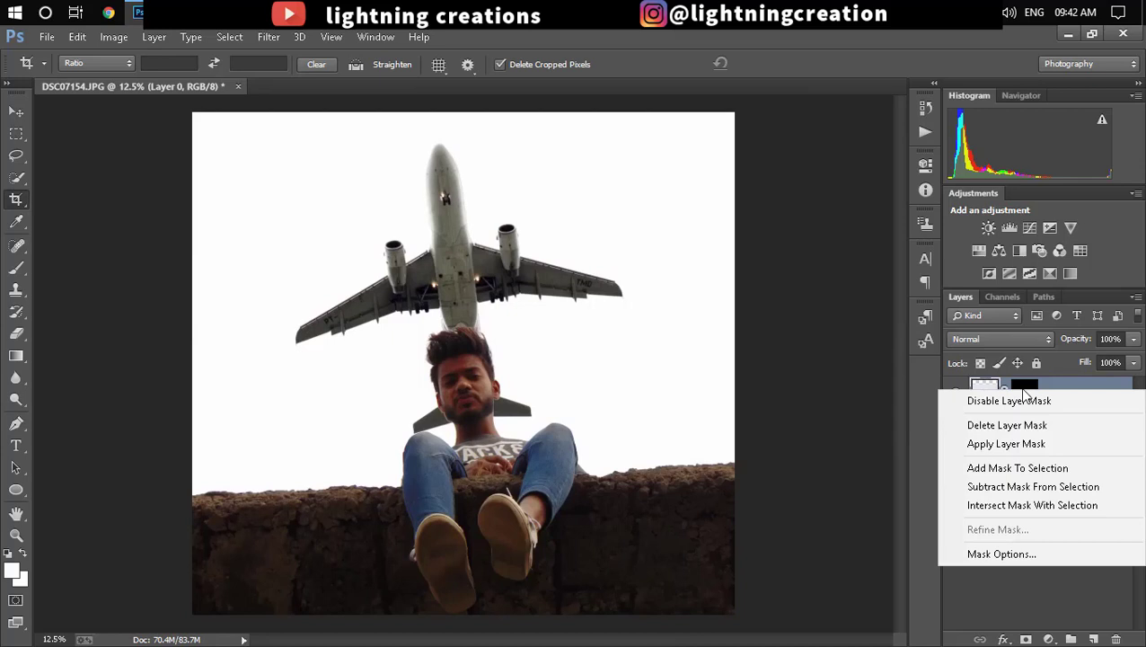
click(997, 444)
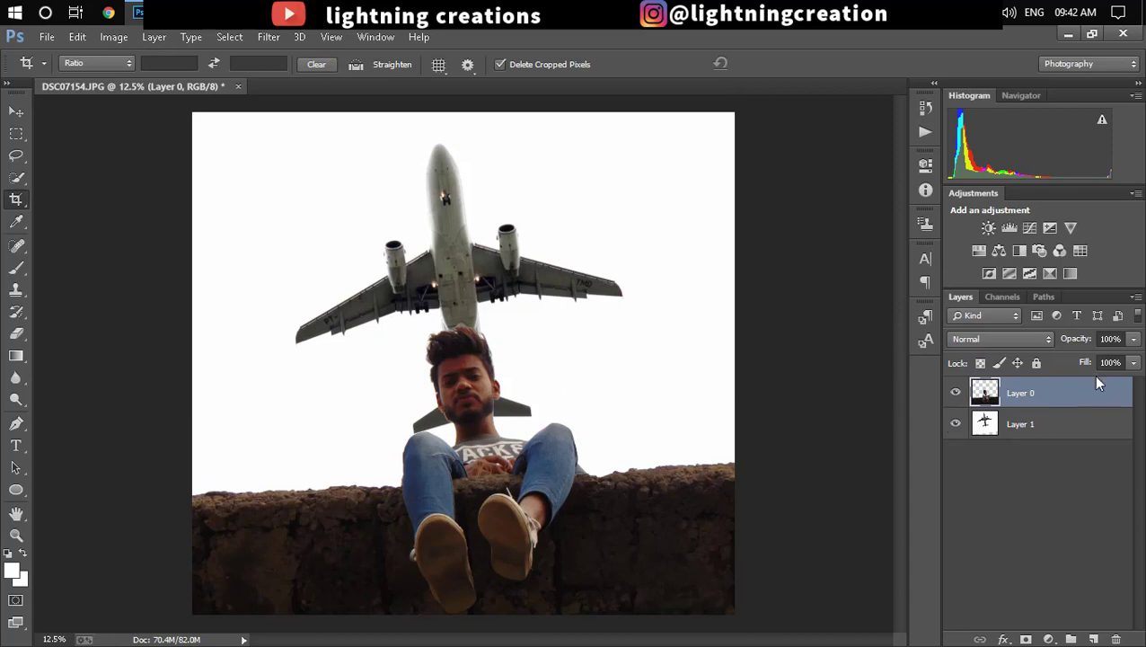
key(ctrl+plus)
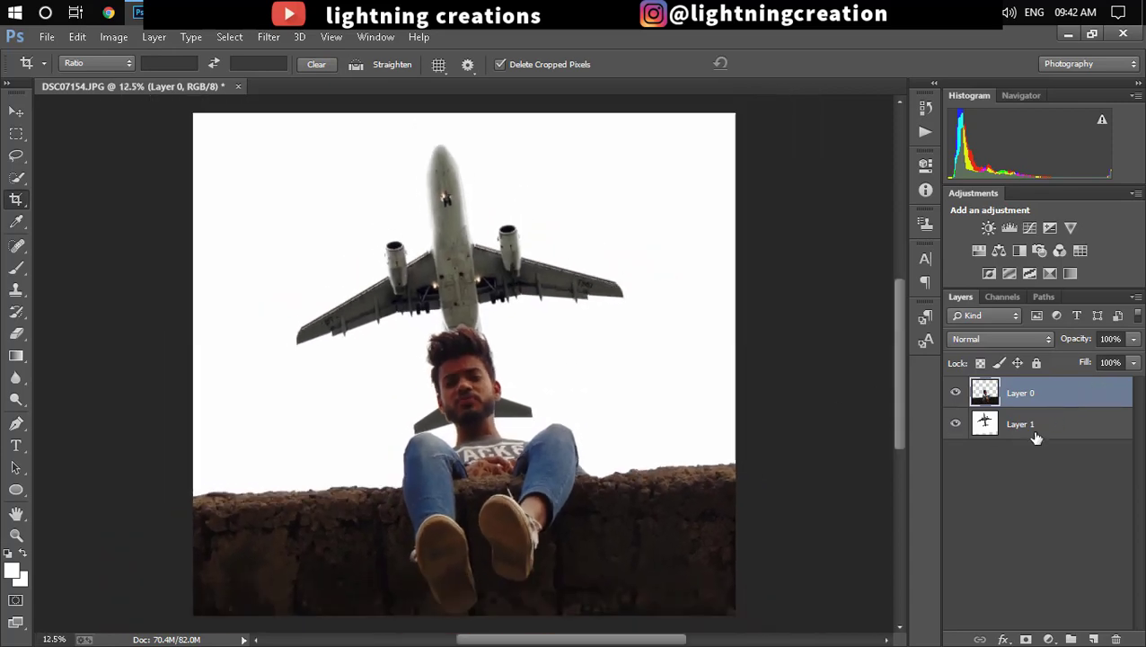
Step: Launch Filter > Camera Raw Filter on the man's cut-out layer
key(ctrl+minus)
key(ctrl+minus)
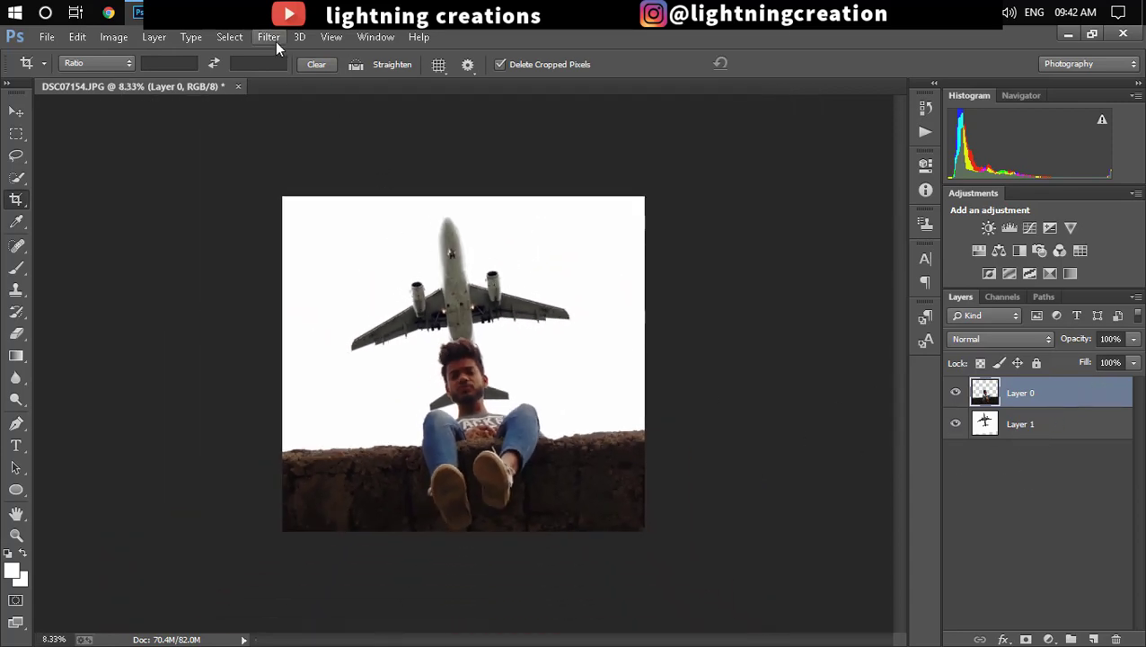
click(275, 42)
click(305, 137)
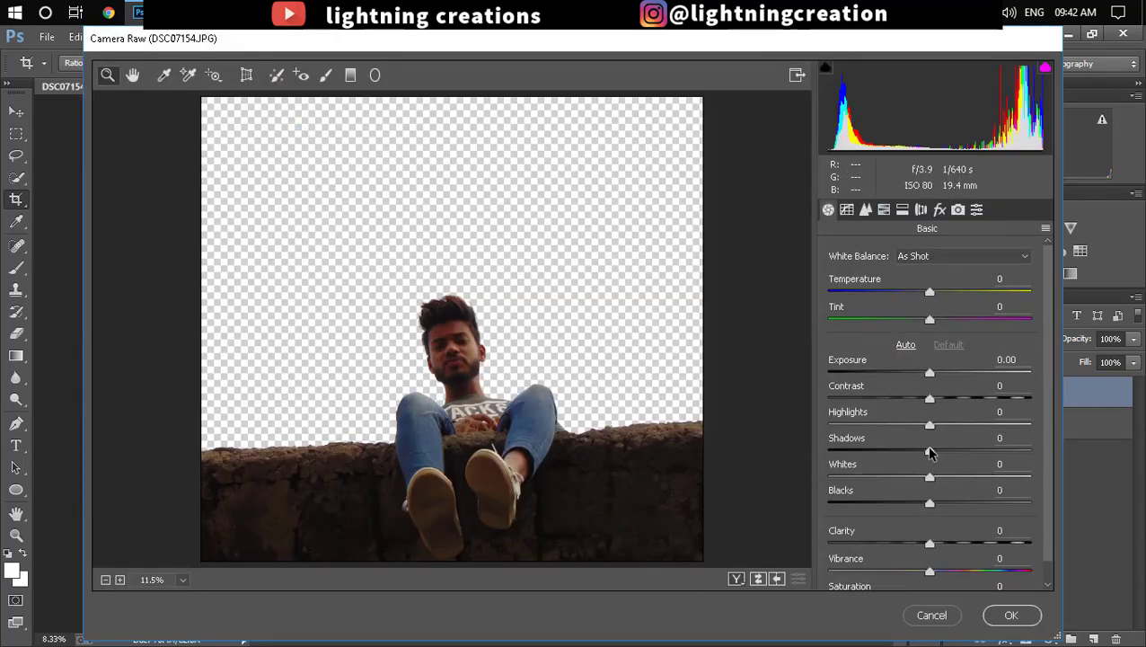
Step: Set Shadows +22, Blacks +18, Contrast +8, Highlights +55, Clarity +12 and confirm
drag(930, 451, 955, 453)
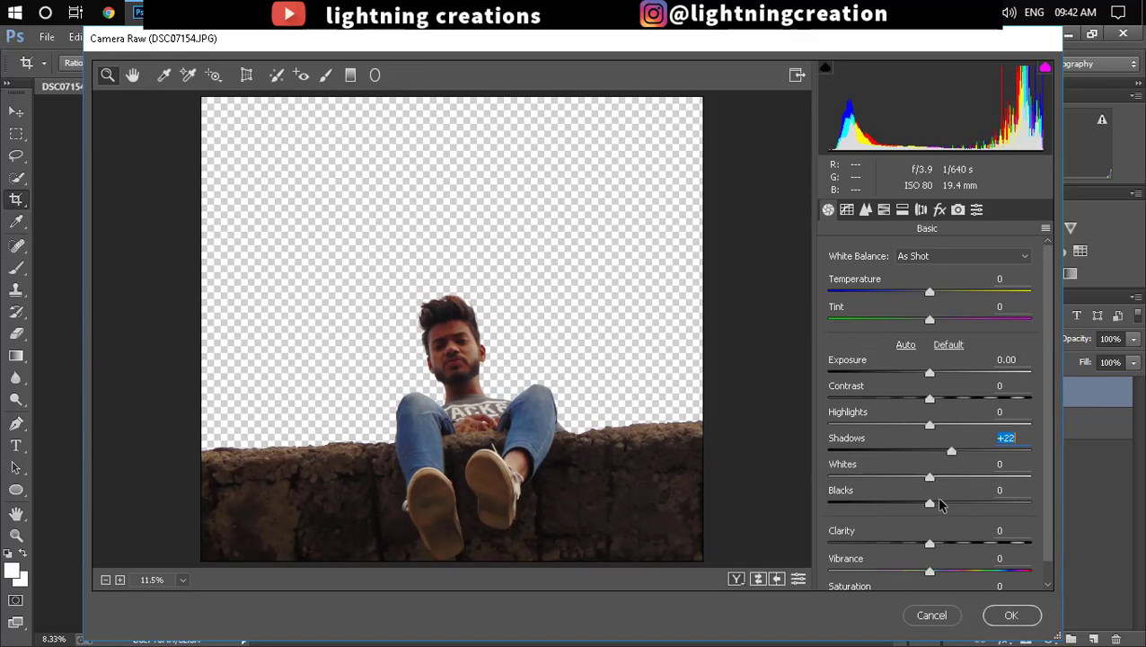
drag(931, 504, 953, 506)
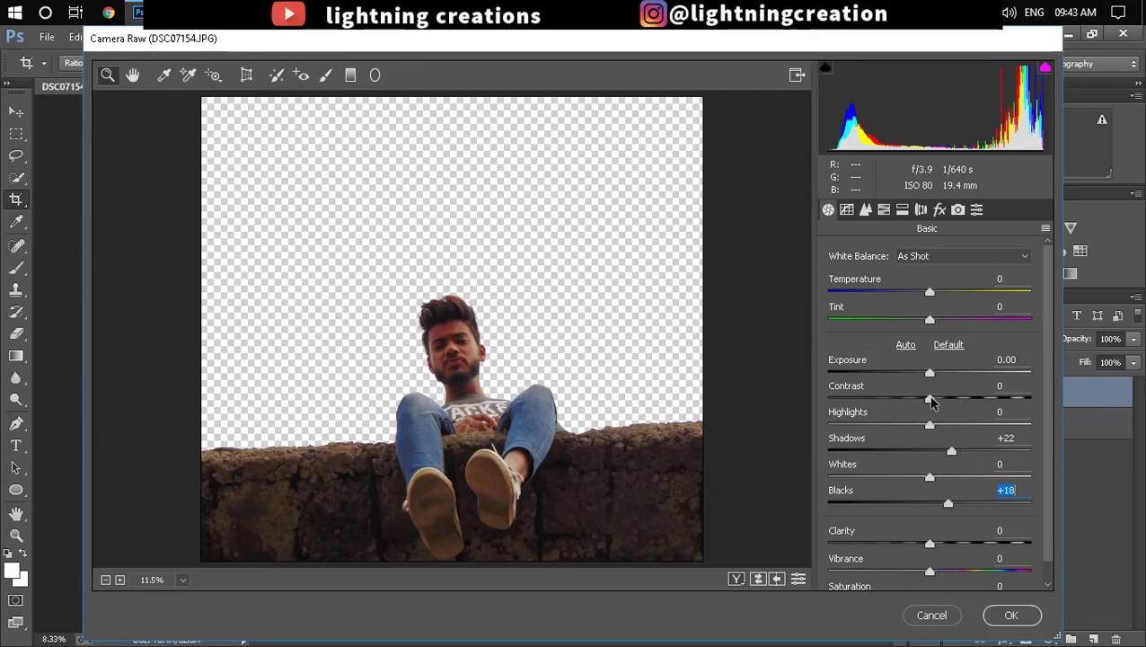
mouse_move(929, 400)
mouse_down()
mouse_move(951, 399)
mouse_move(941, 406)
mouse_move(985, 435)
mouse_up()
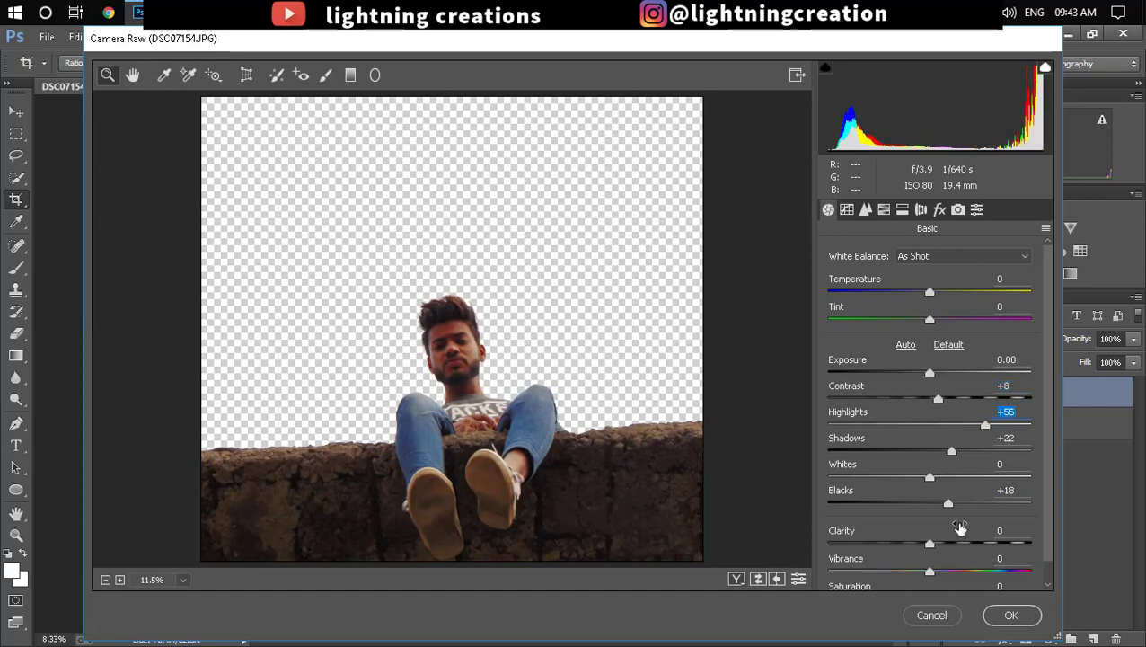
drag(931, 544, 941, 542)
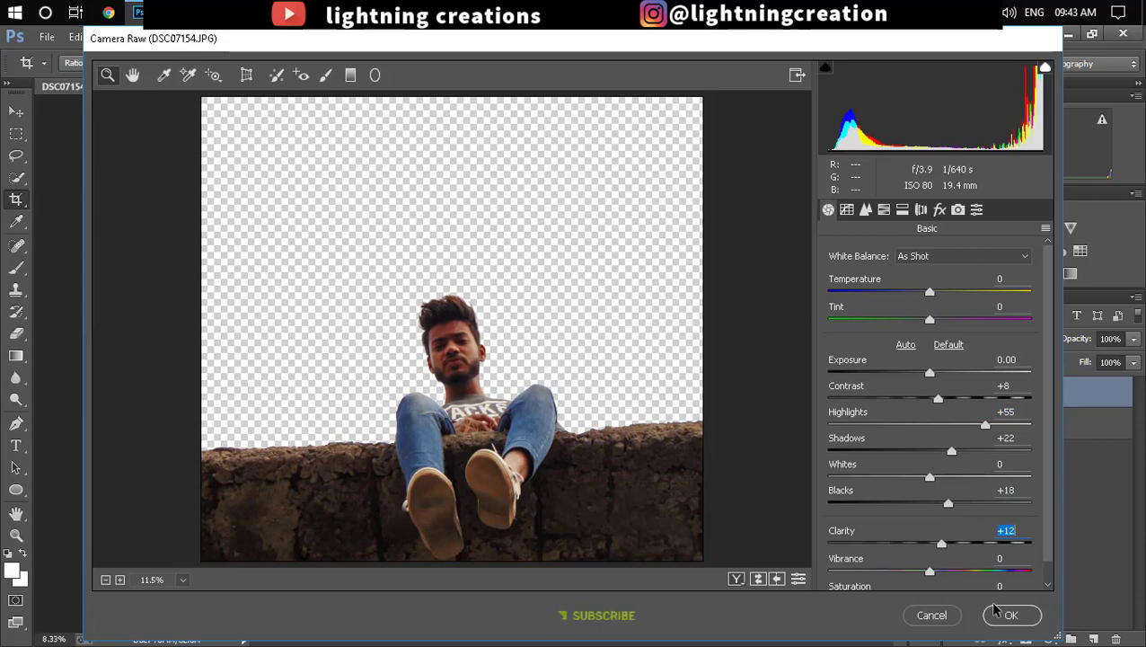
click(1008, 619)
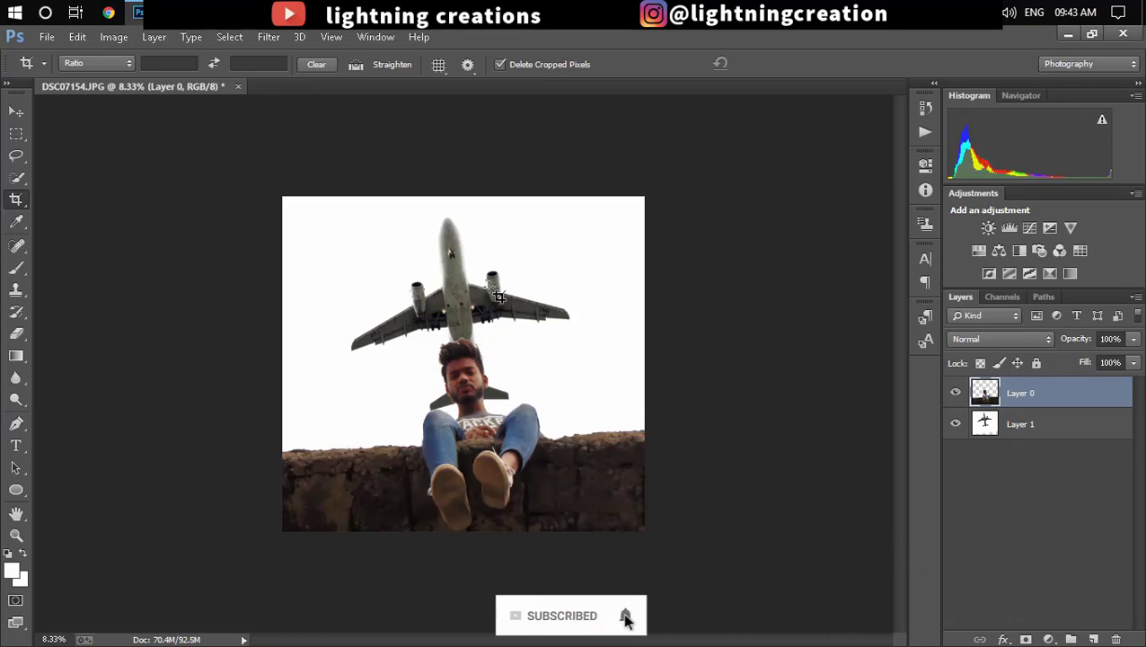
Step: Zoom in to 100% on the man's face
key(ctrl+plus)
key(ctrl+plus)
key(ctrl+plus)
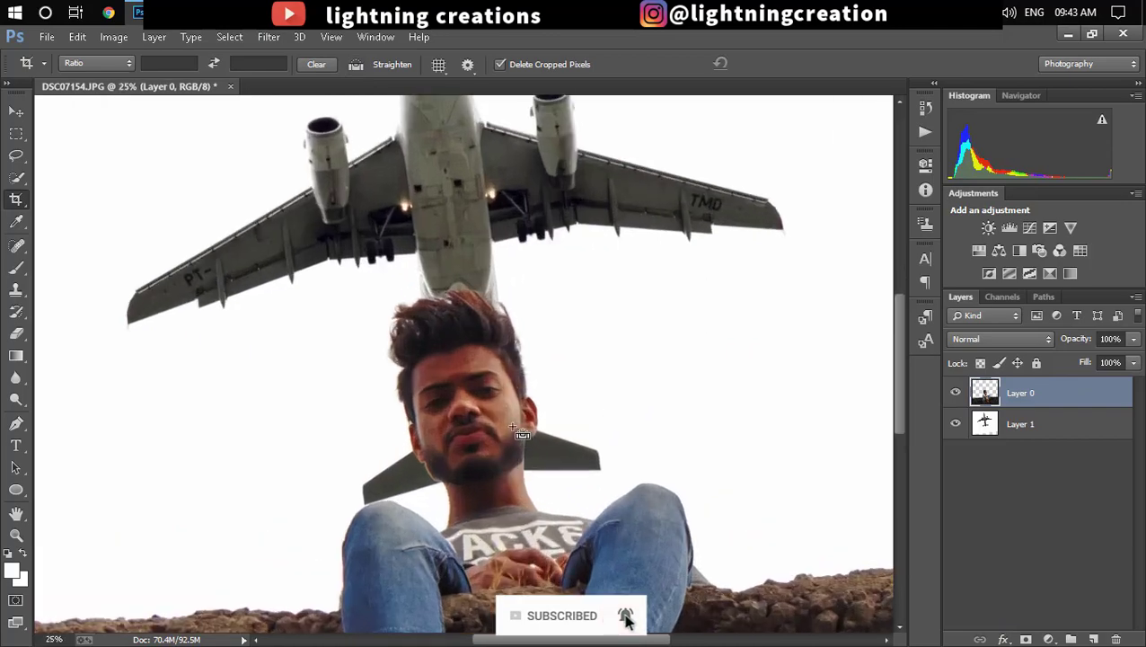
key(ctrl+plus)
key(ctrl+plus)
key(ctrl+plus)
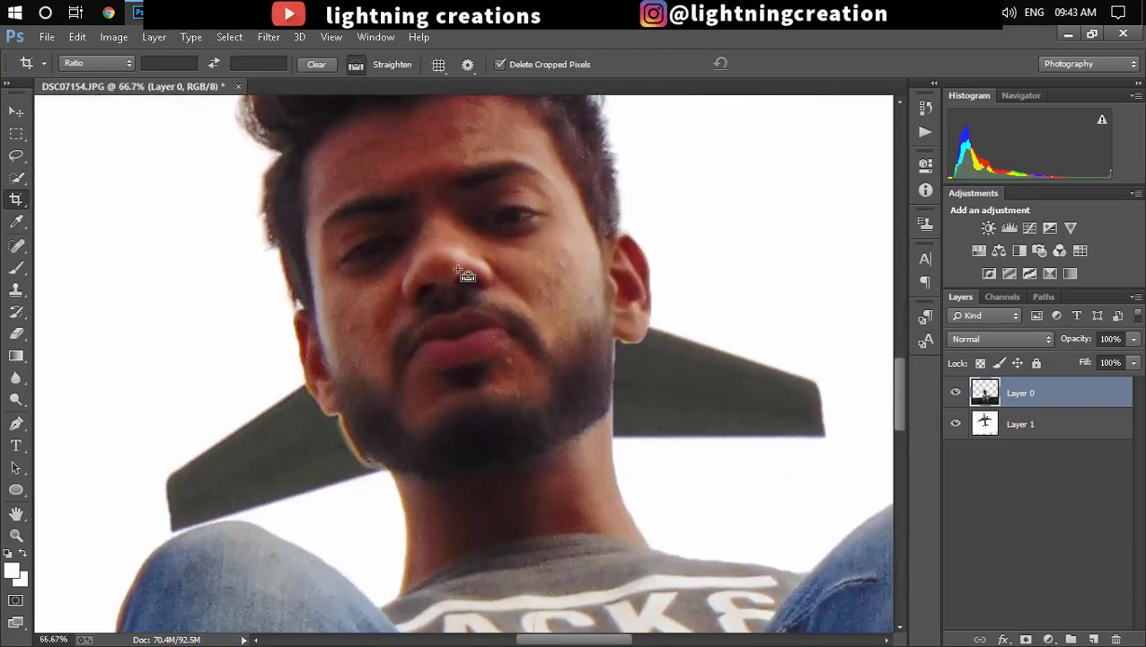
key(ctrl+plus)
key(ctrl+plus)
key(ctrl+minus)
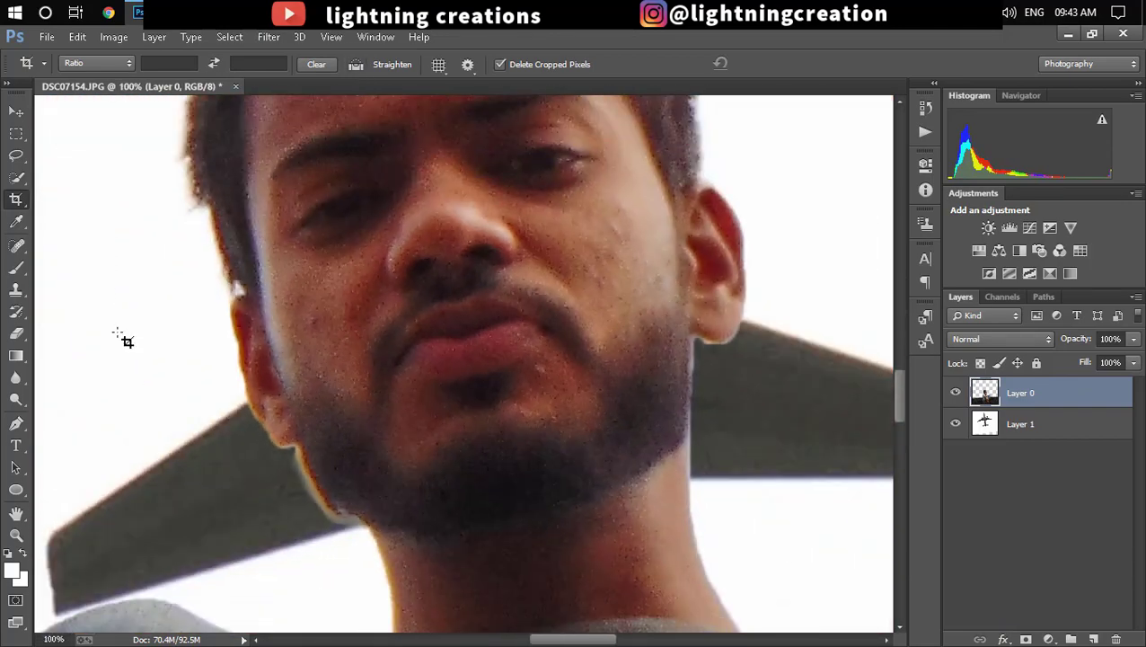
Step: Erase the light halo along the jaw's left edge with a small Eraser at 200%
click(17, 333)
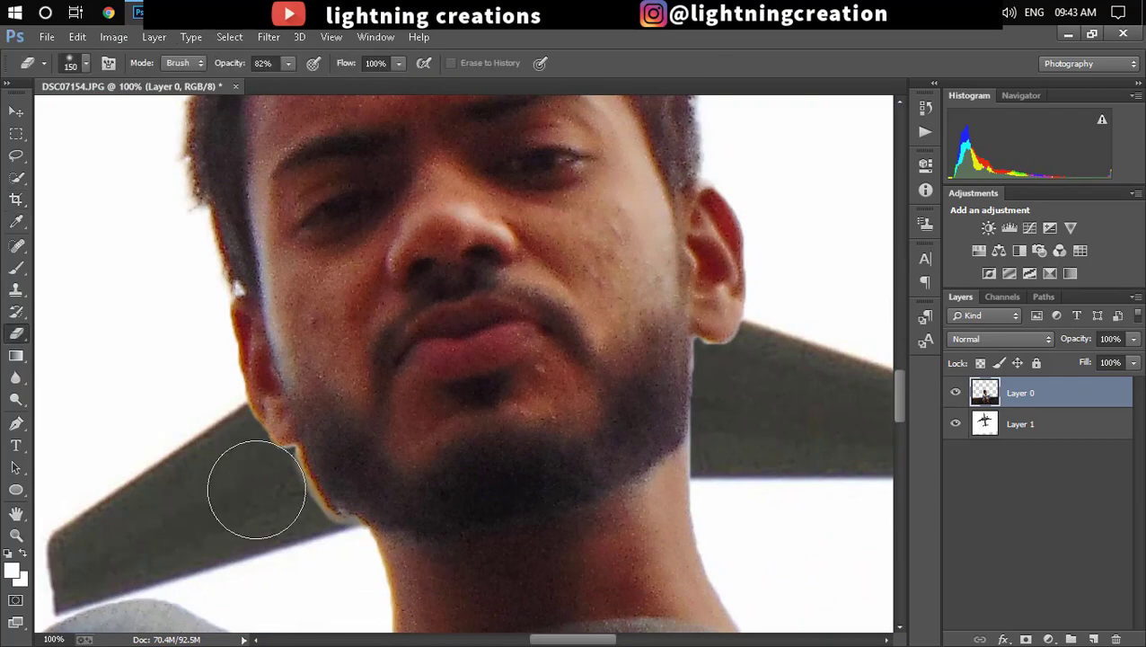
key(ctrl+plus)
key(bracketleft)
key(bracketleft)
key(bracketleft)
drag(258, 463, 440, 230)
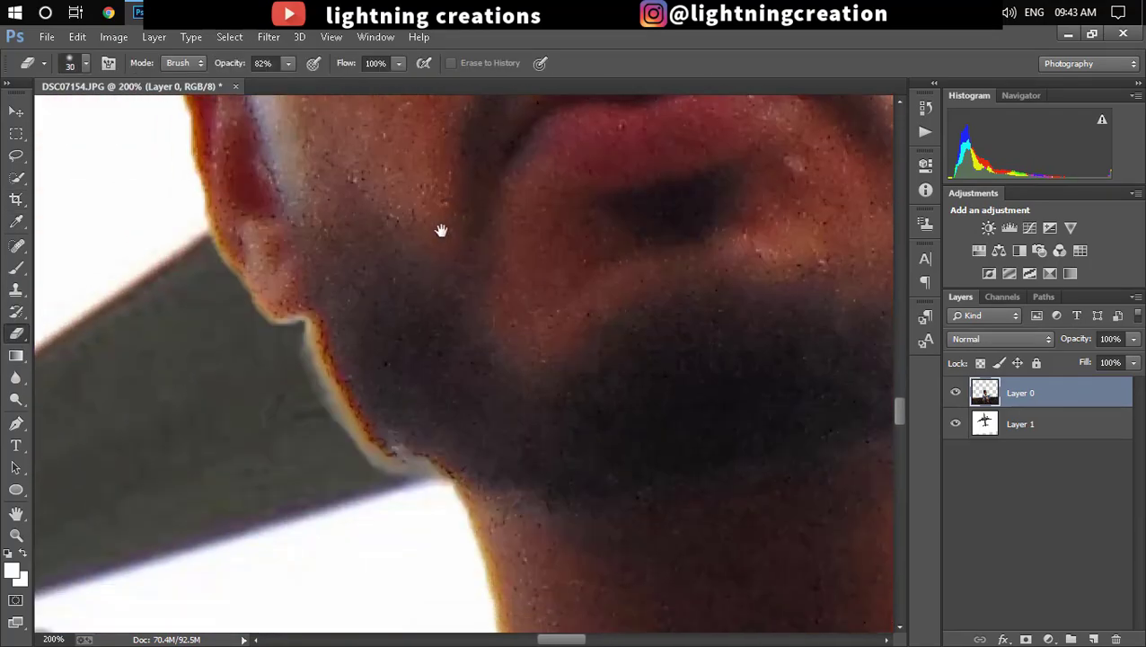
key(bracketright)
key(bracketright)
drag(304, 325, 346, 439)
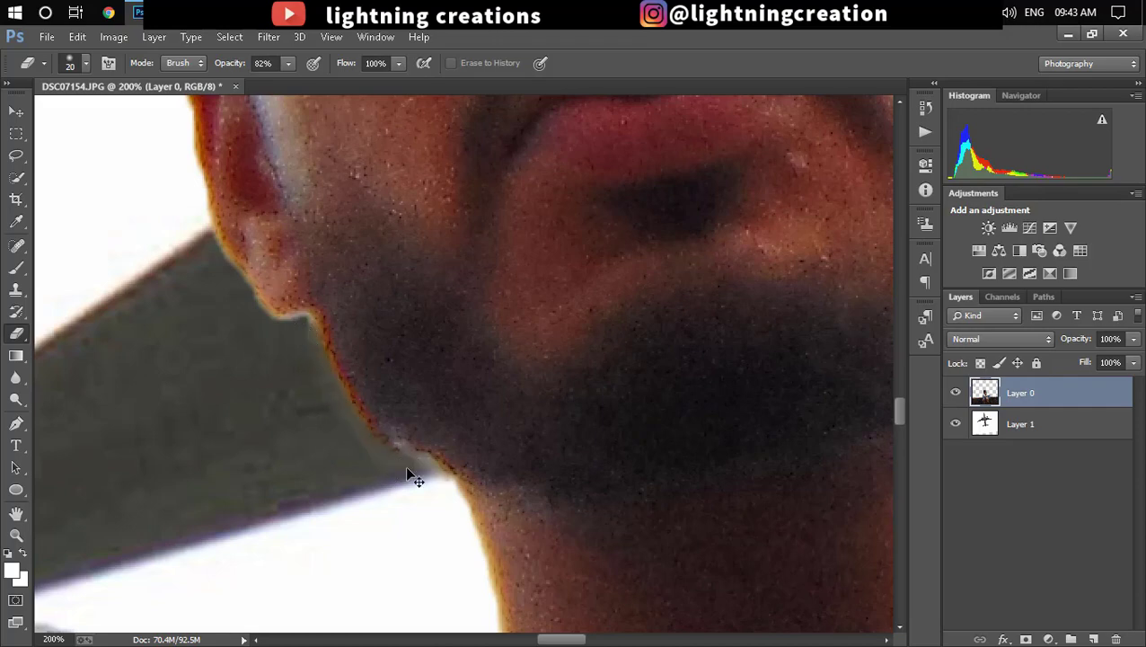
key(ctrl+minus)
key(ctrl+minus)
key(ctrl+minus)
key(ctrl+minus)
key(ctrl+minus)
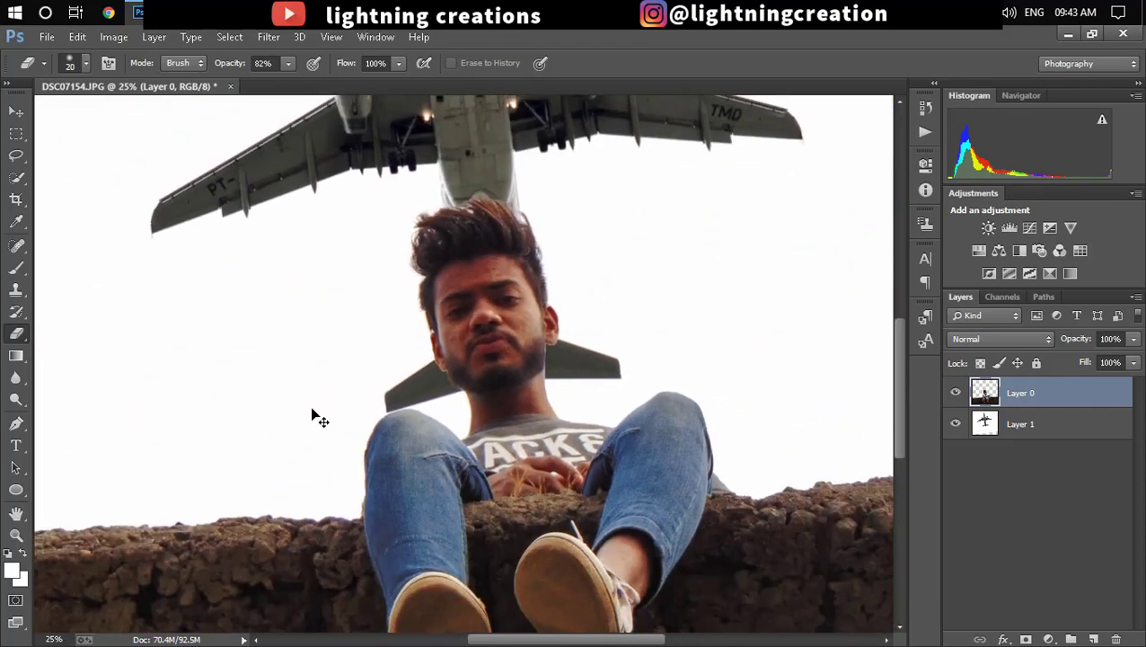
key(ctrl+minus)
key(ctrl+minus)
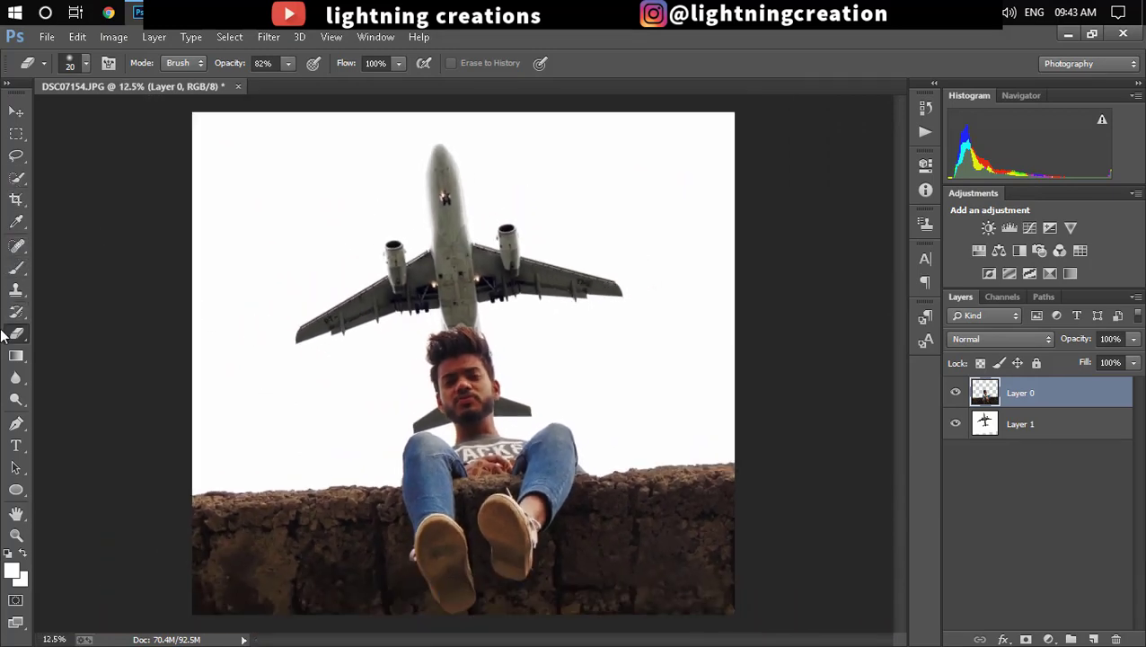
Step: Zoom in with the Spot Healing Brush and heal a blemish on the cheek
click(15, 330)
click(15, 244)
scroll(448, 378, up, 2)
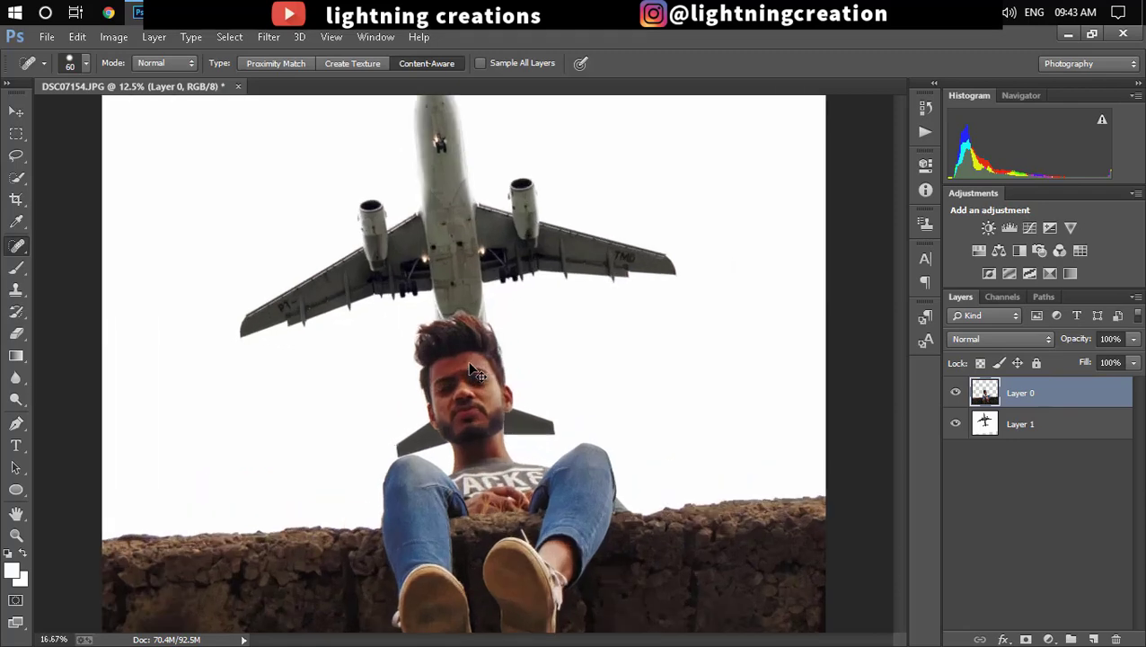
scroll(485, 396, up, 3)
key(bracketleft)
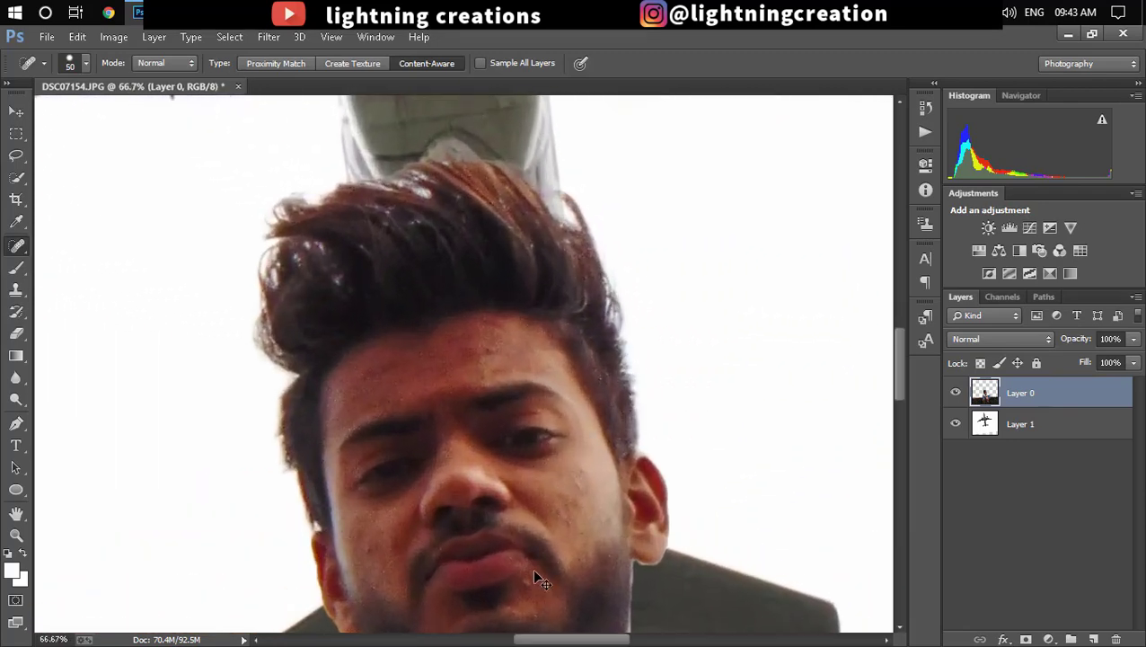
scroll(537, 575, up, 2)
key(bracketleft)
key(bracketleft)
key(bracketleft)
click(634, 521)
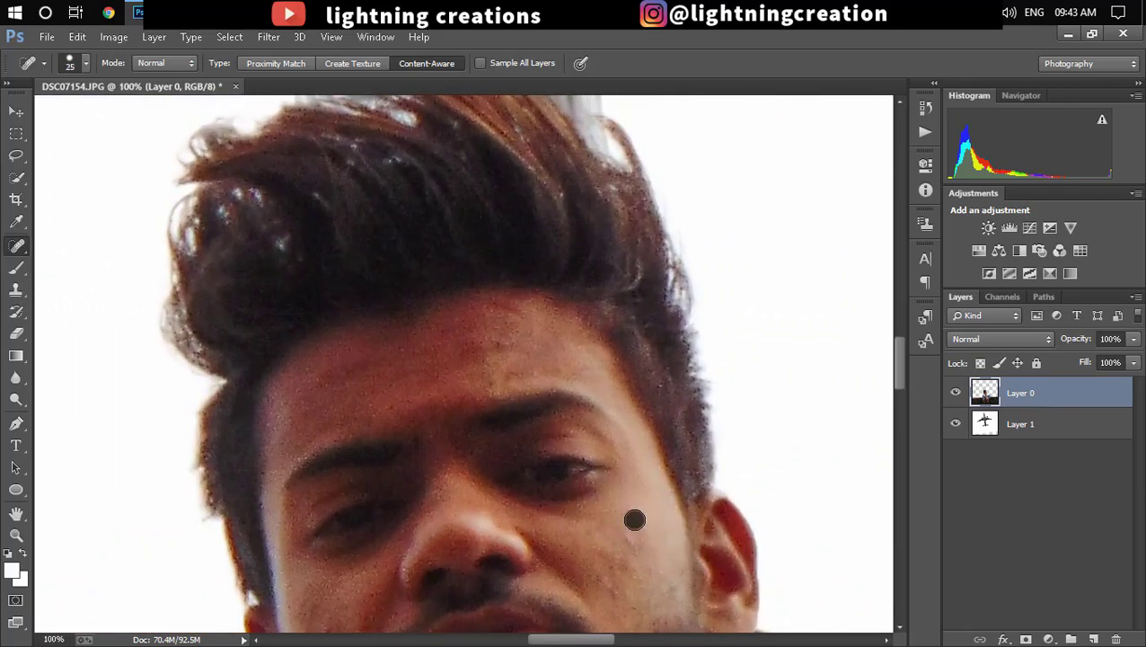
Step: Heal the spot left of the mouth at brush size 25, then zoom out
key(bracketleft)
key(bracketleft)
drag(621, 583, 634, 458)
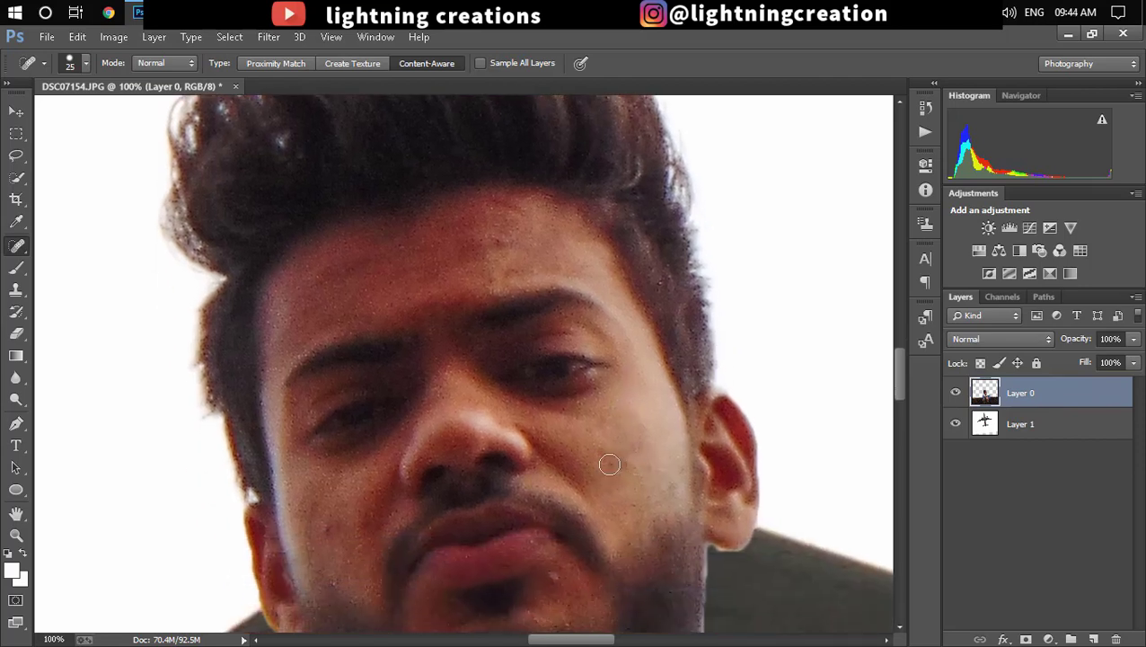
drag(553, 575, 619, 504)
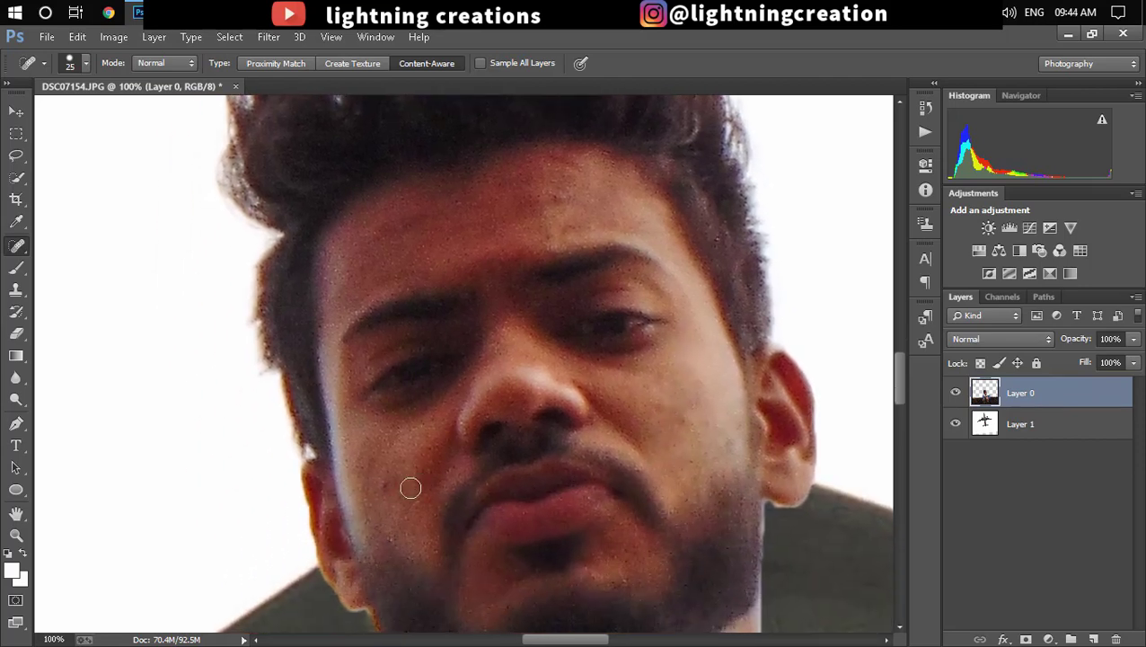
click(386, 484)
scroll(422, 512, up, 3)
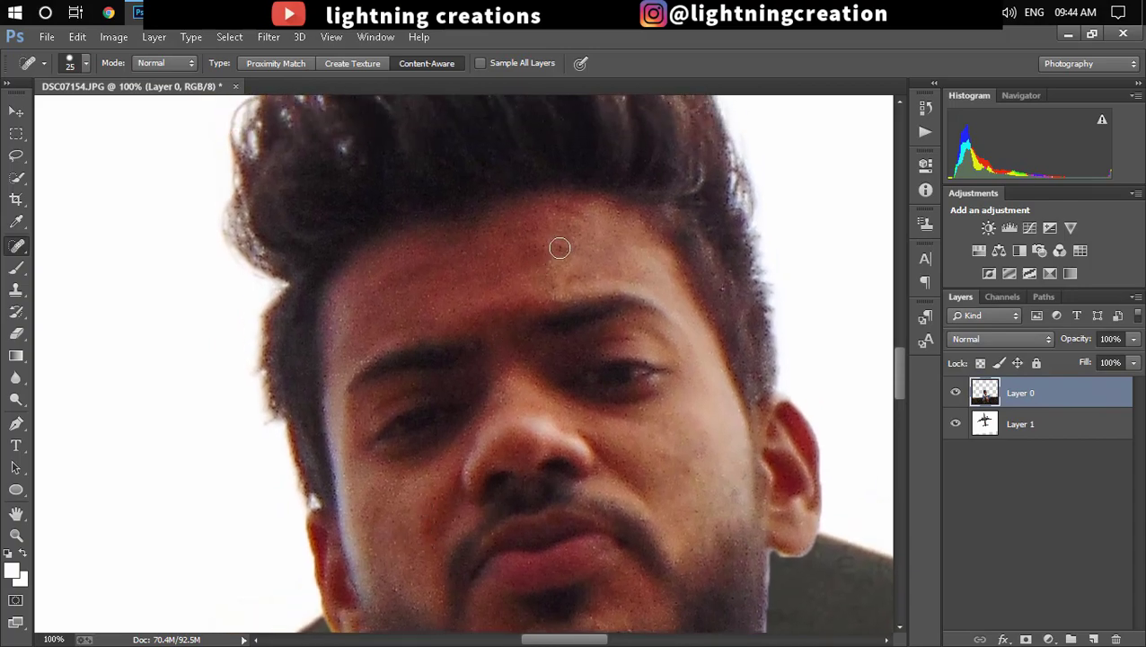
key(ctrl+minus)
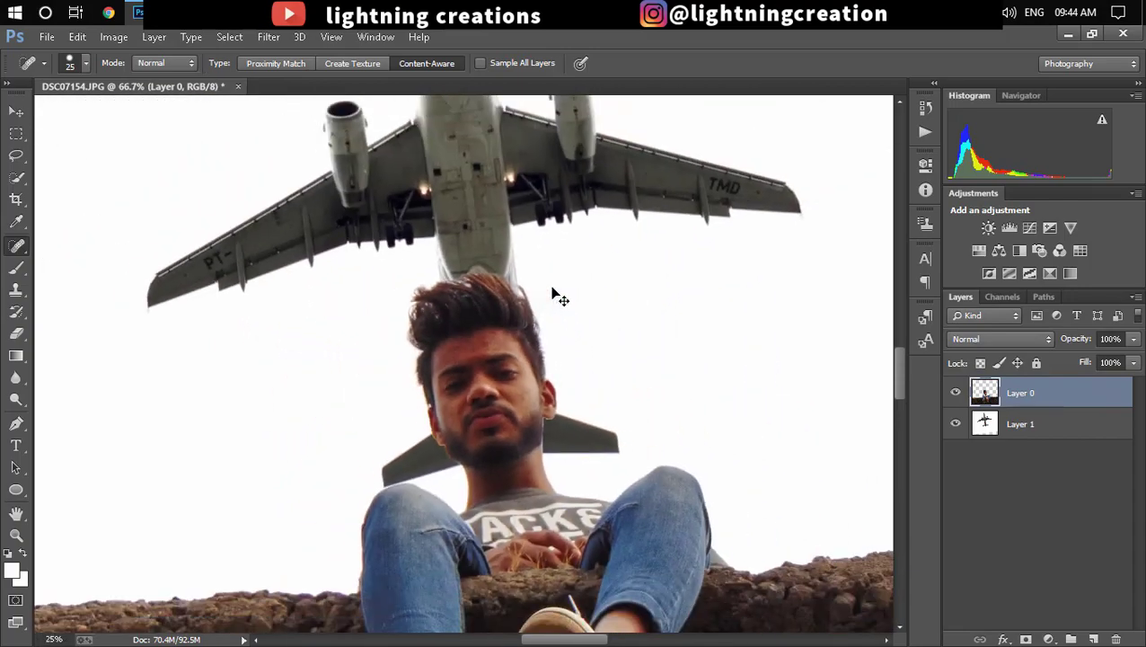
key(ctrl+minus)
key(ctrl+minus)
key(ctrl+minus)
key(ctrl+minus)
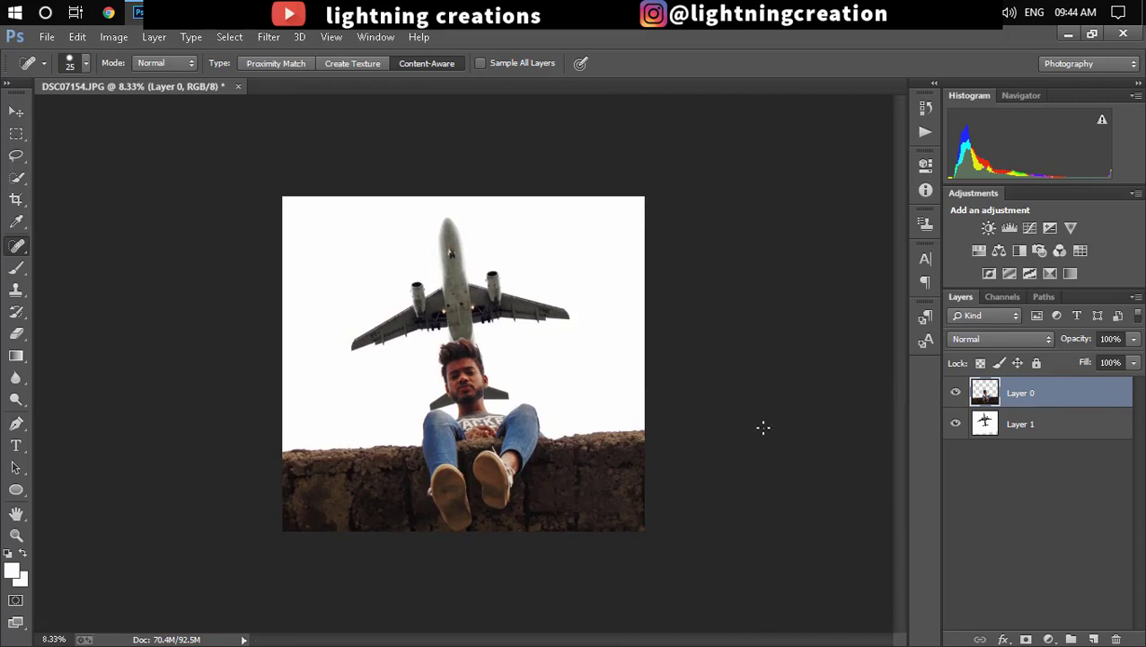
Step: Make Layer 1 active and open Filter > Blur > Field Blur, previewing 15 px
click(1047, 424)
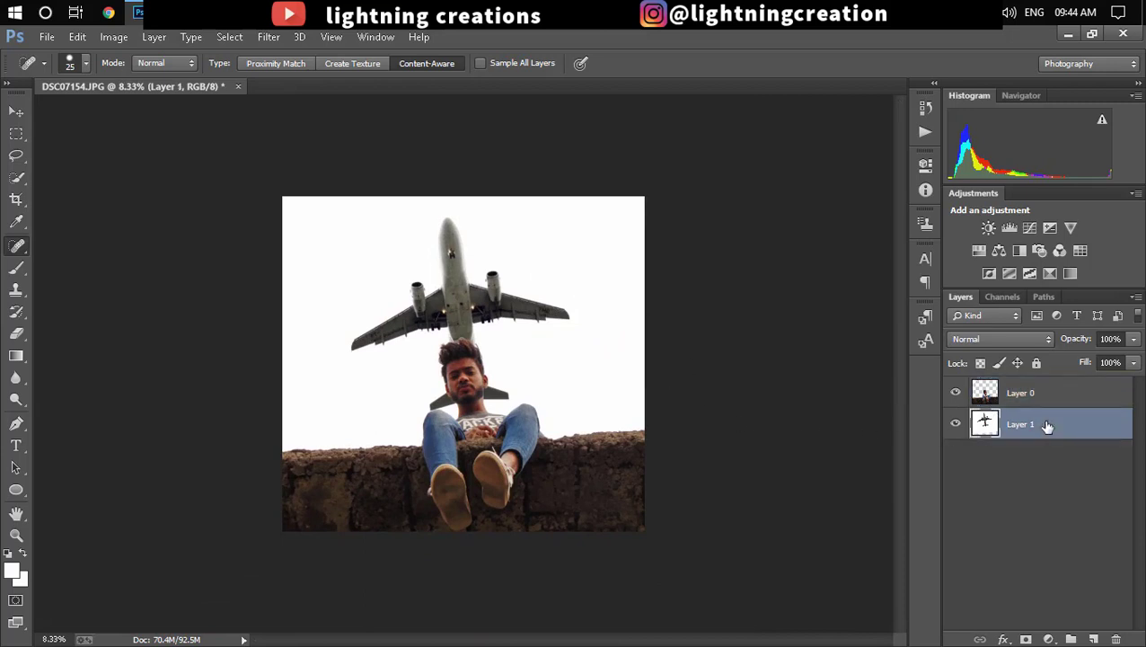
click(270, 41)
mouse_move(368, 239)
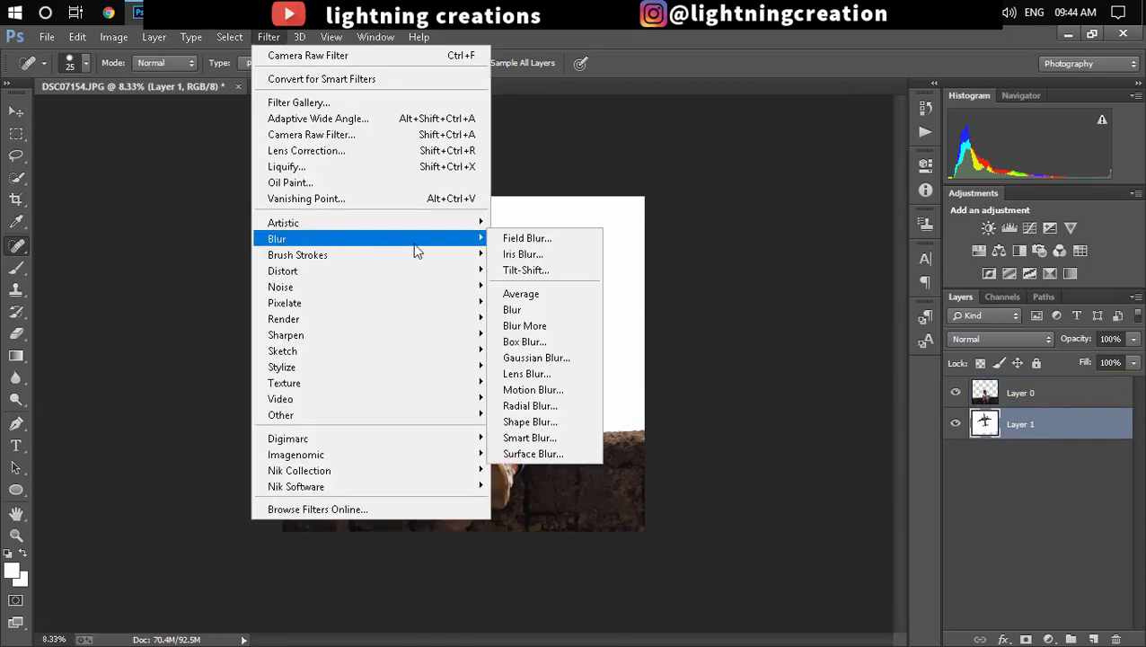
click(537, 238)
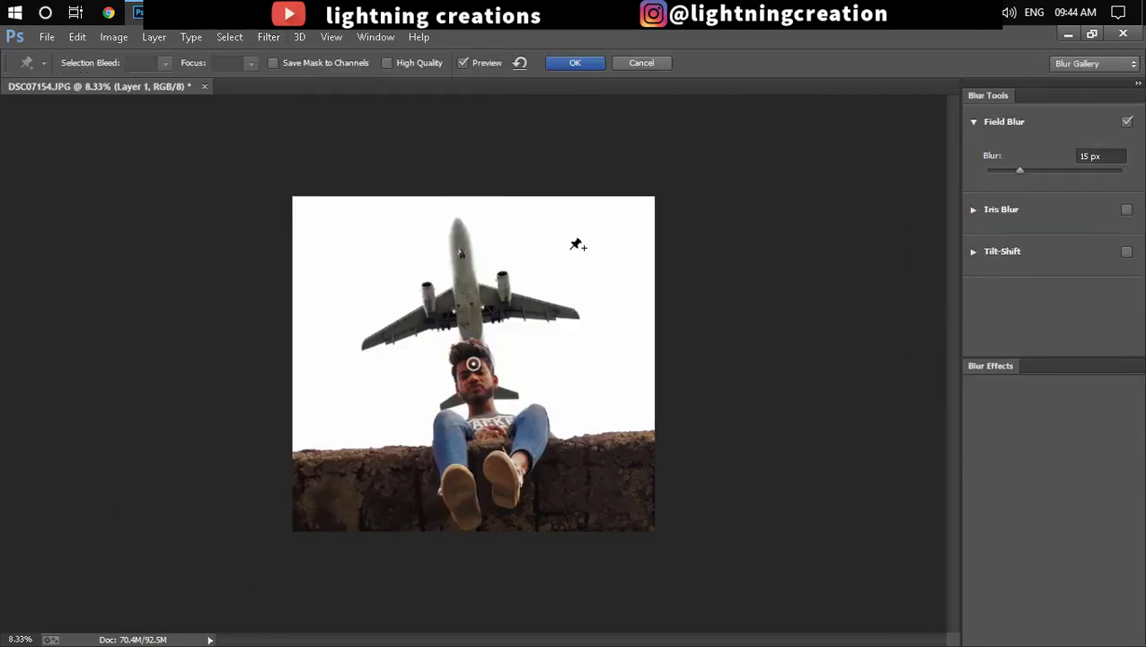
Step: Enable Bokeh at 17% Light Bokeh and 4% Bokeh Color on the 15 px field blur, and apply it
key(ctrl+plus)
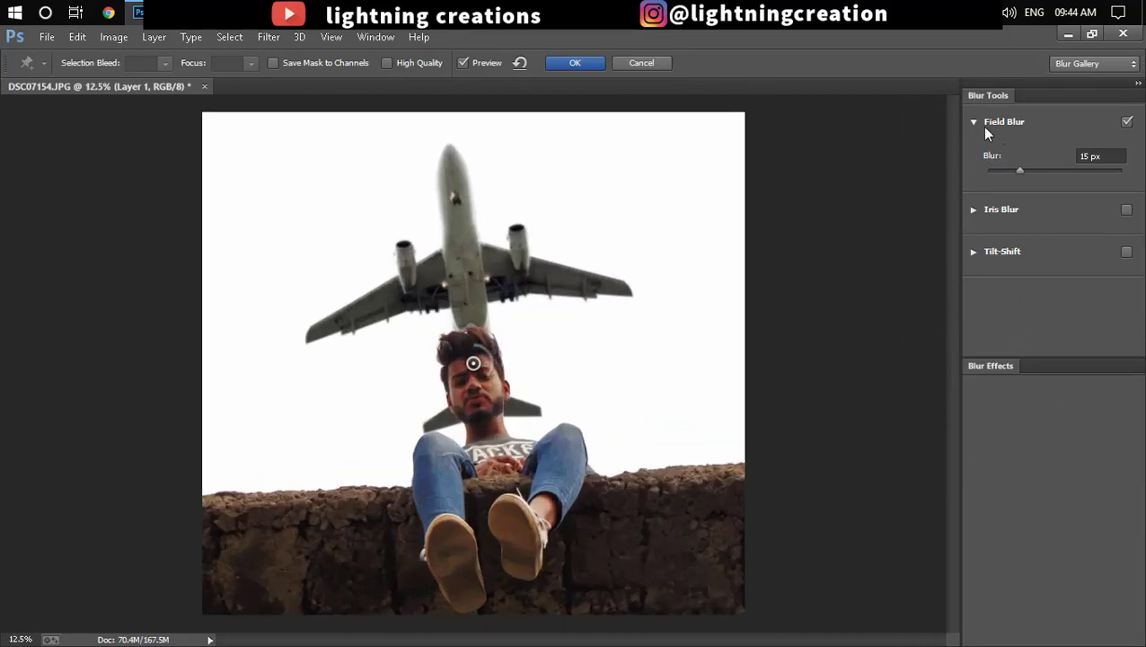
click(987, 372)
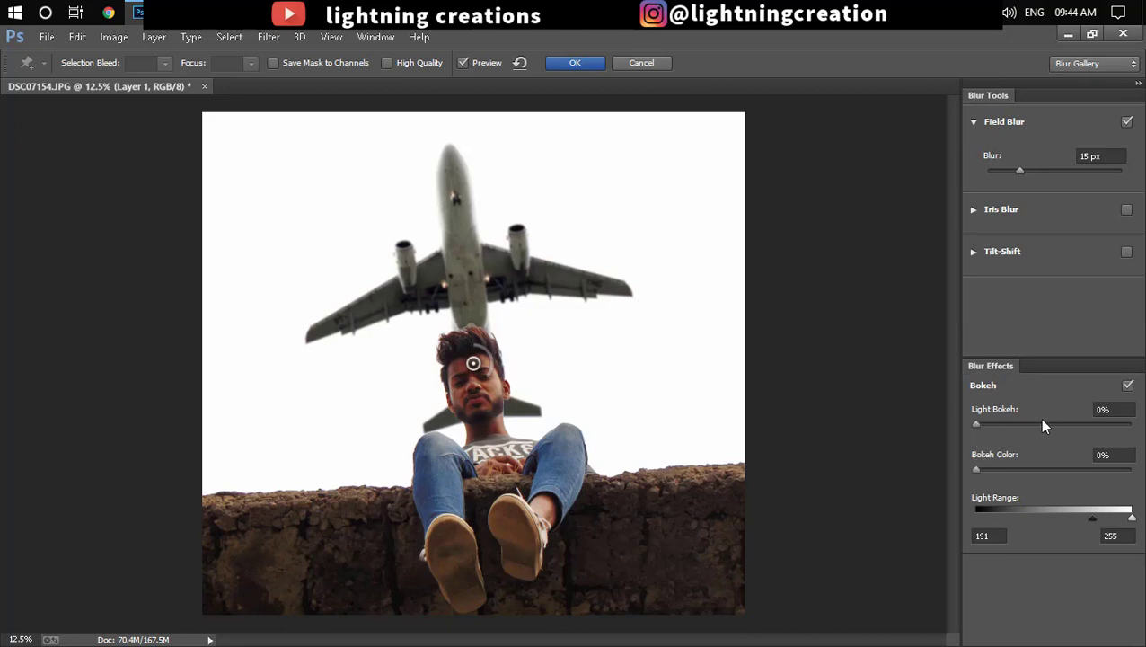
drag(976, 425, 1025, 424)
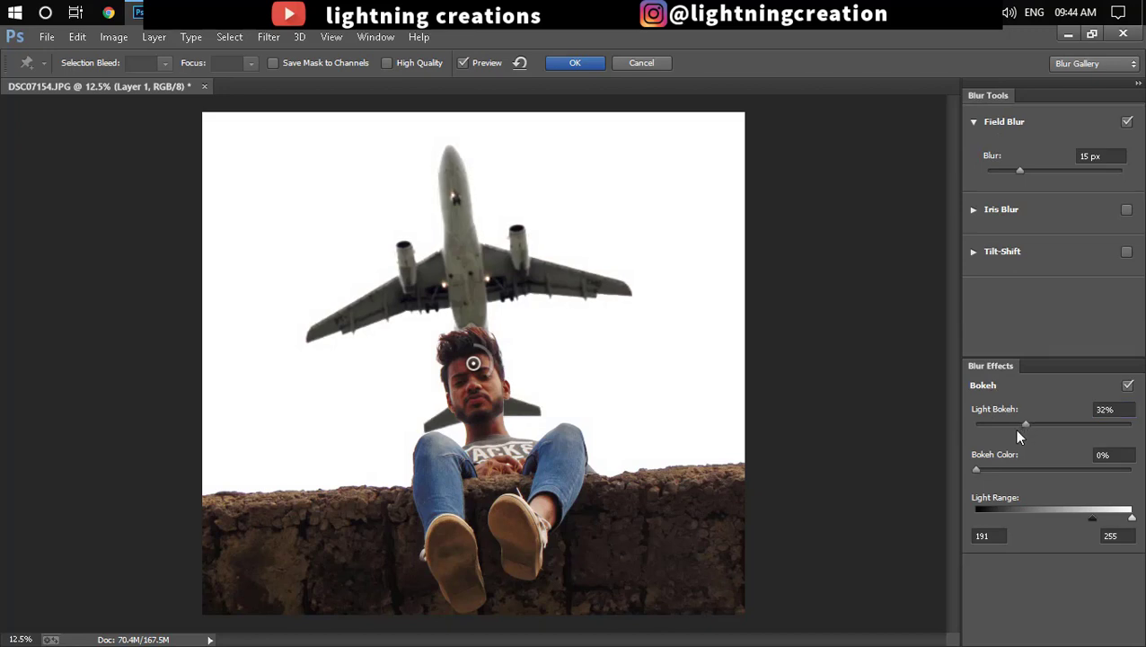
drag(977, 469, 983, 469)
drag(1014, 423, 1006, 423)
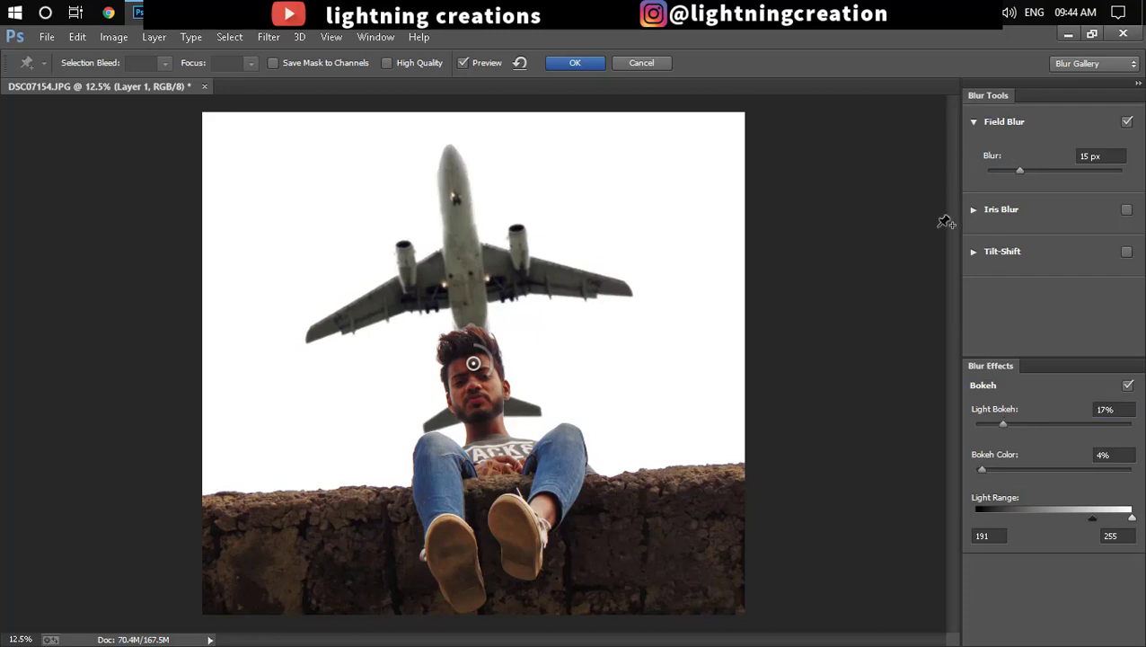
click(574, 64)
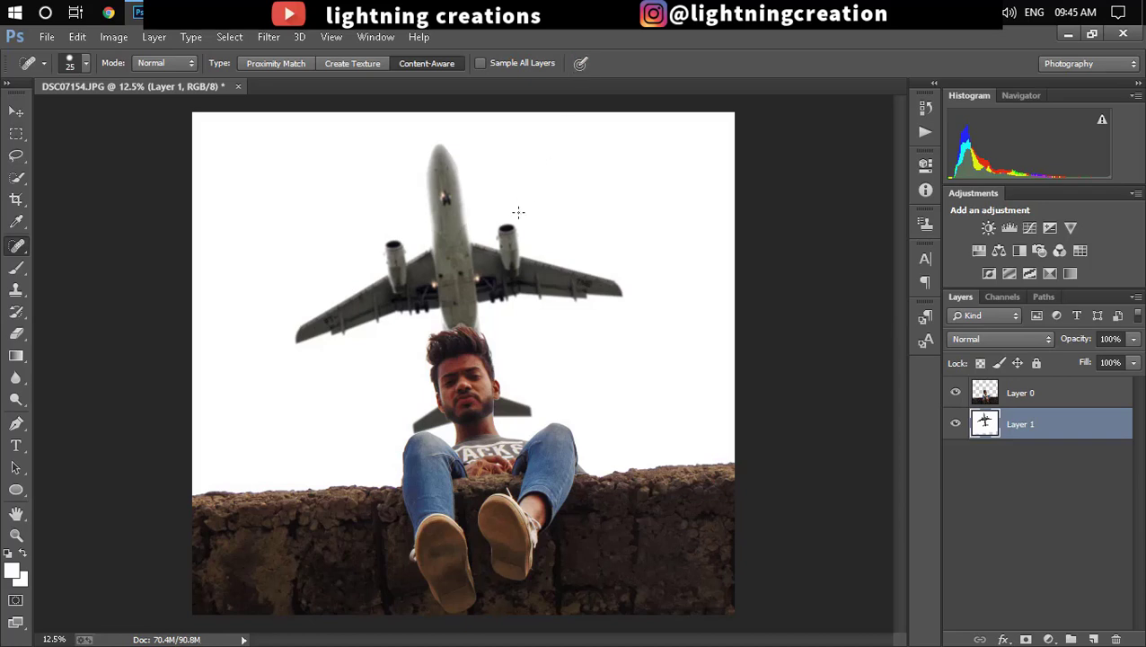
key(ctrl+minus)
key(ctrl+plus)
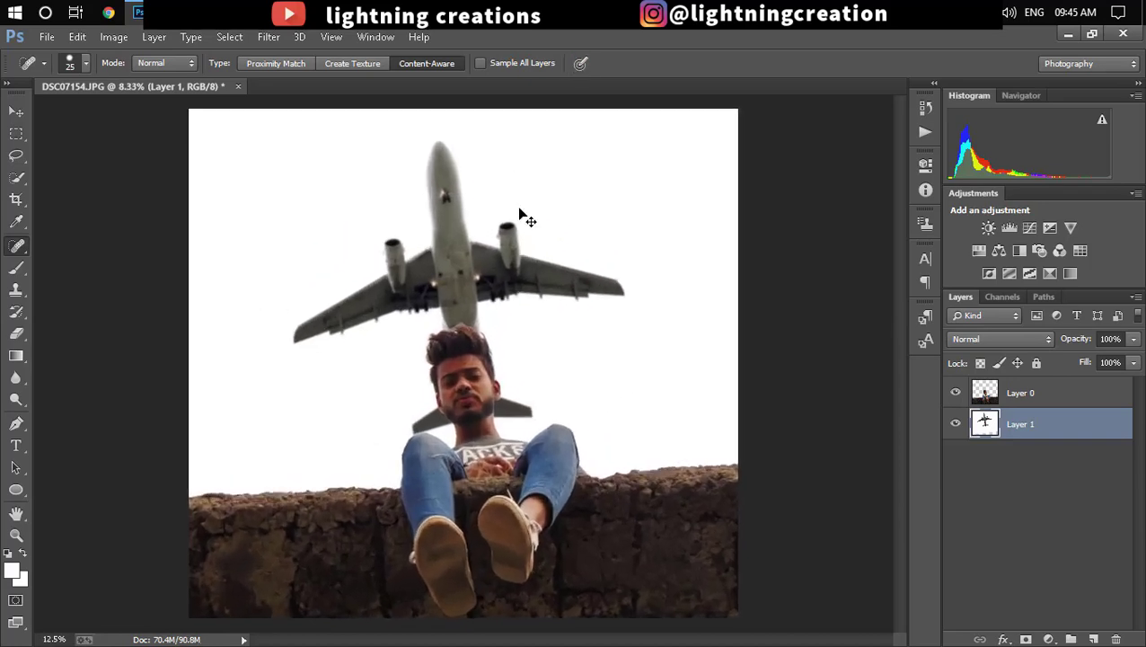
key(ctrl+plus)
key(ctrl+plus)
key(ctrl+minus)
key(ctrl+minus)
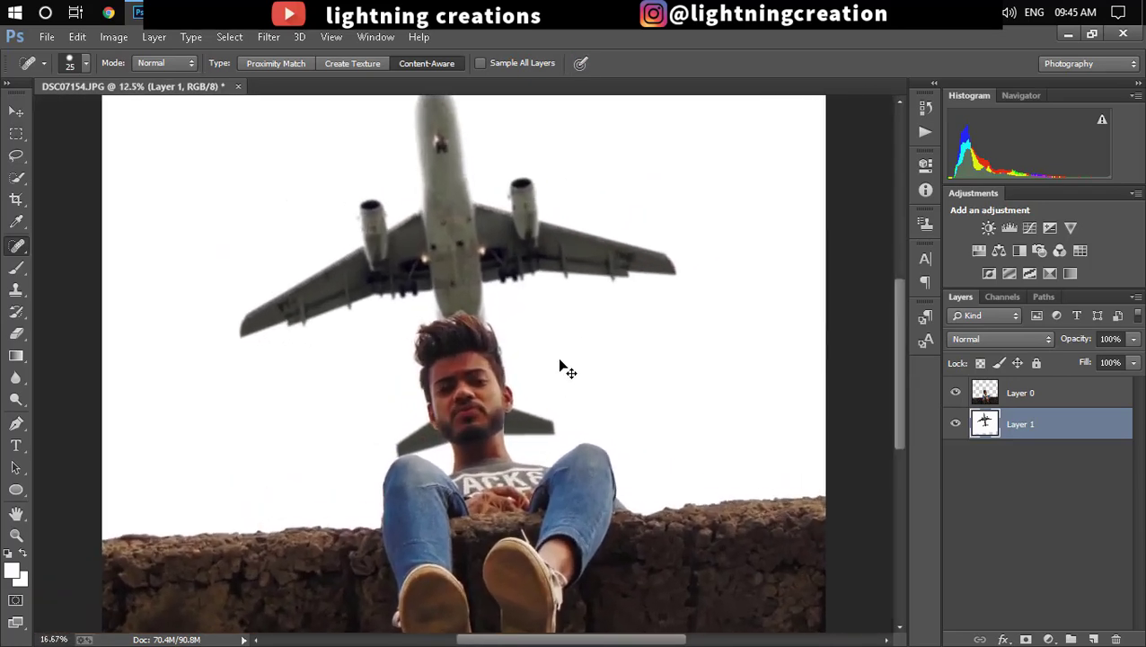
key(ctrl+plus)
key(ctrl+plus)
key(ctrl+plus)
key(ctrl+minus)
key(ctrl+minus)
key(ctrl+minus)
key(ctrl+plus)
Step: Switch to the Smudge tool at 16% strength with the 482 px soft brush
click(22, 401)
click(21, 383)
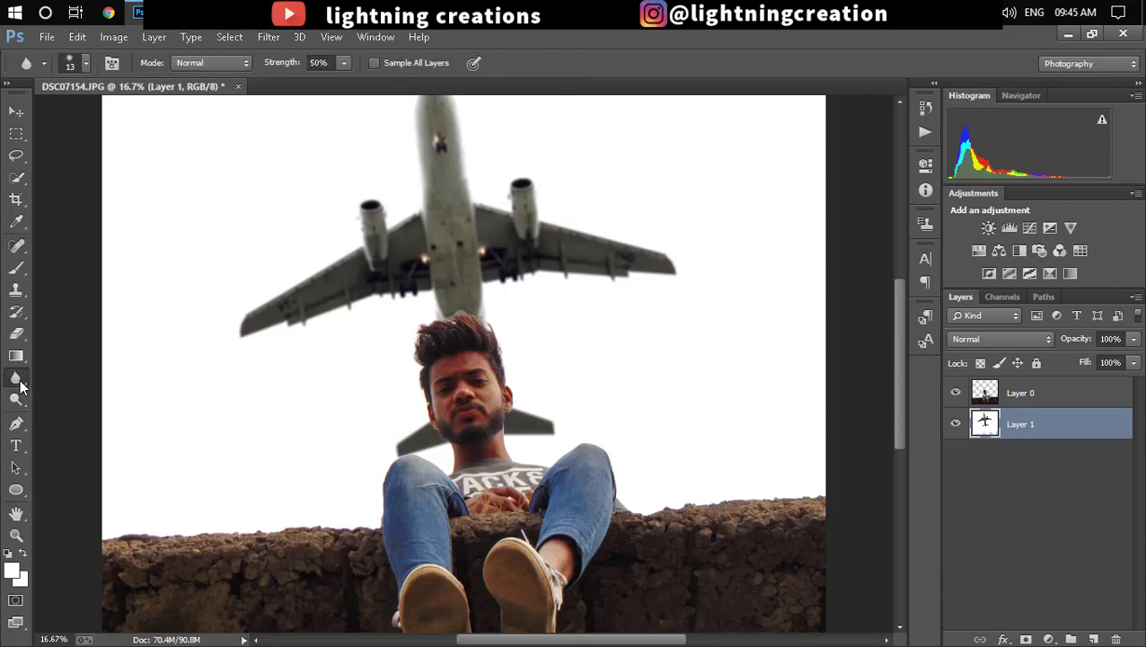
click(81, 409)
click(313, 63)
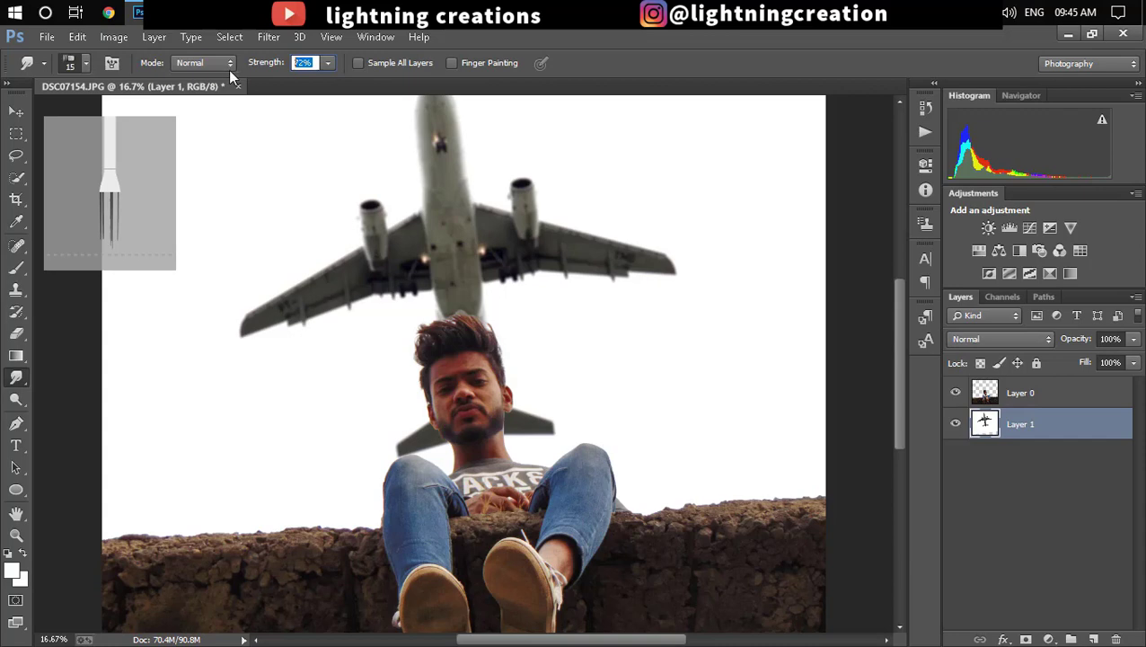
text(16)
key(Return)
key(ctrl+plus)
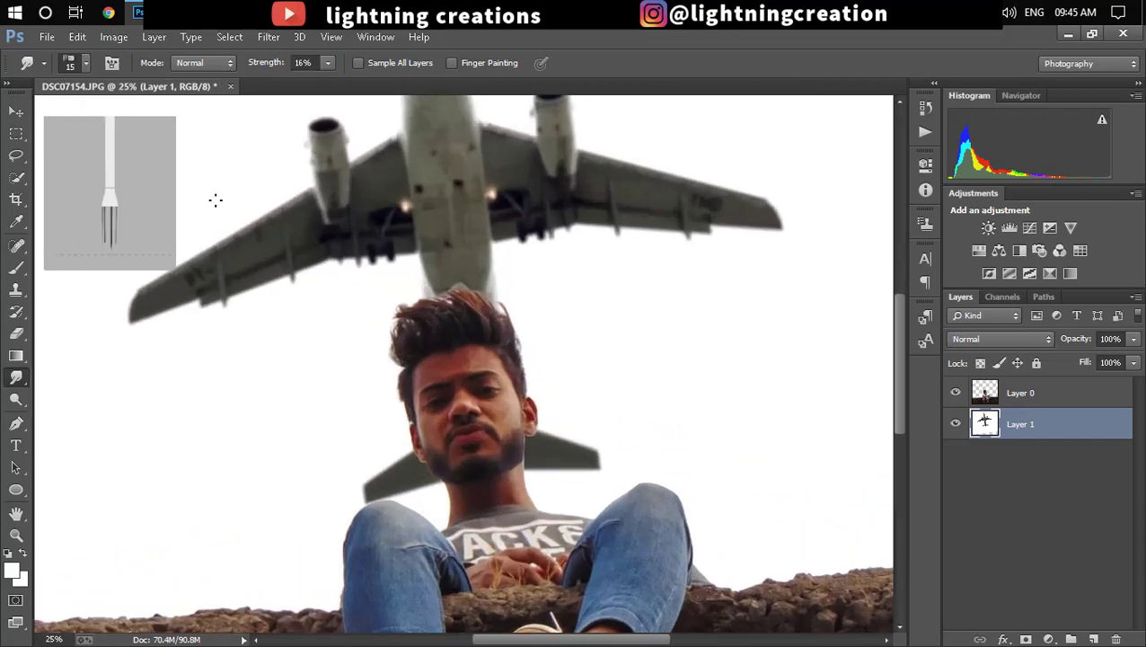
click(83, 65)
drag(191, 199, 191, 262)
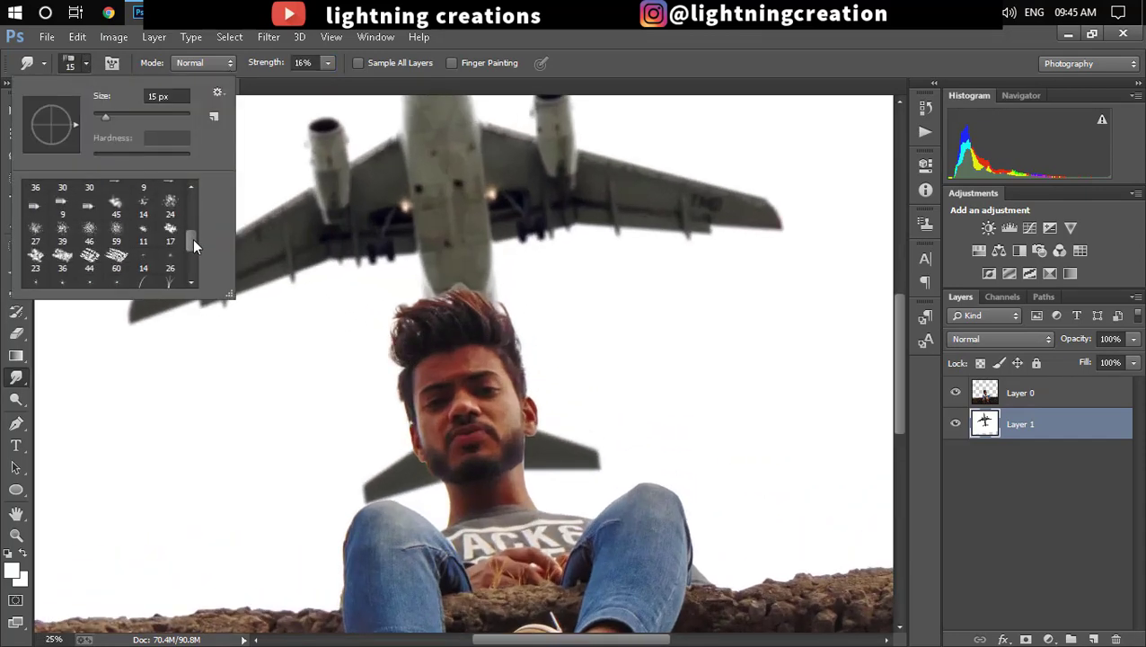
click(171, 275)
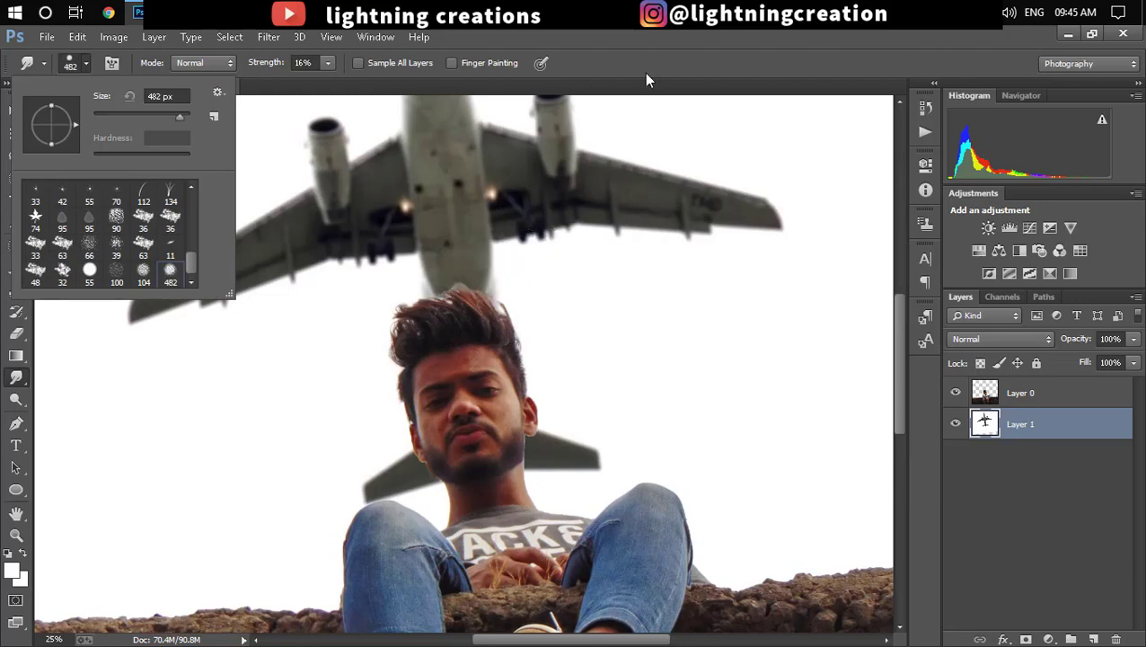
click(670, 48)
Step: Make Layer 0 active and size the smudge brush between 45 and 60 px
key(ctrl+plus)
key(ctrl+plus)
key(ctrl+plus)
key(bracketleft)
key(bracketleft)
key(bracketleft)
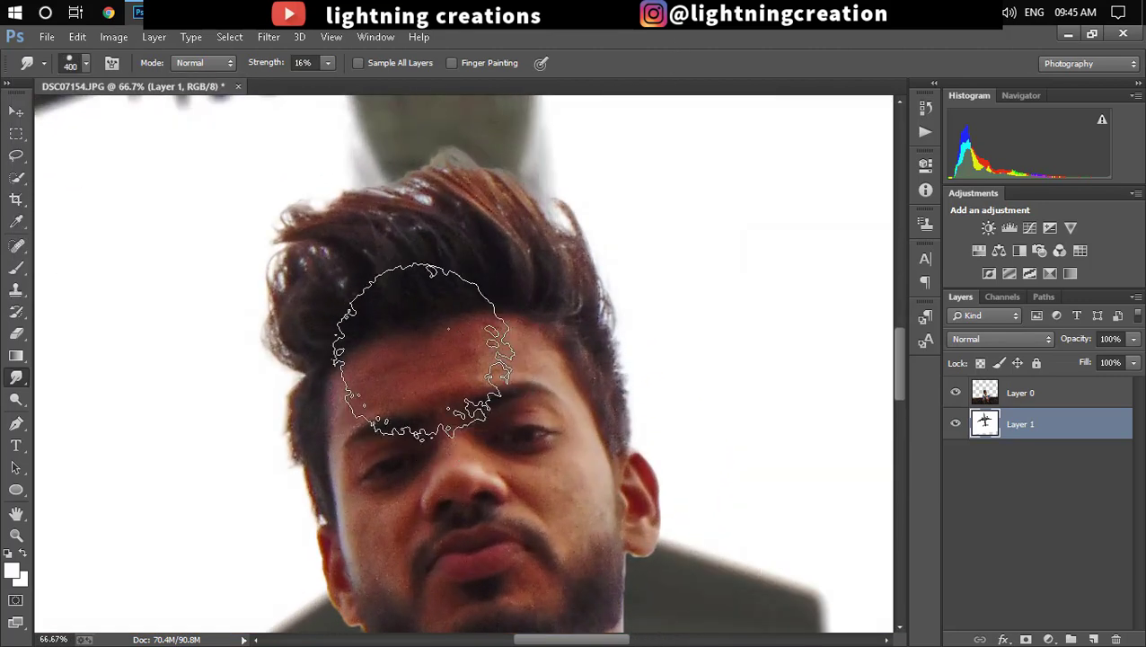
key(bracketleft)
key(bracketleft)
key(bracketleft)
key(bracketleft)
key(bracketleft)
key(bracketleft)
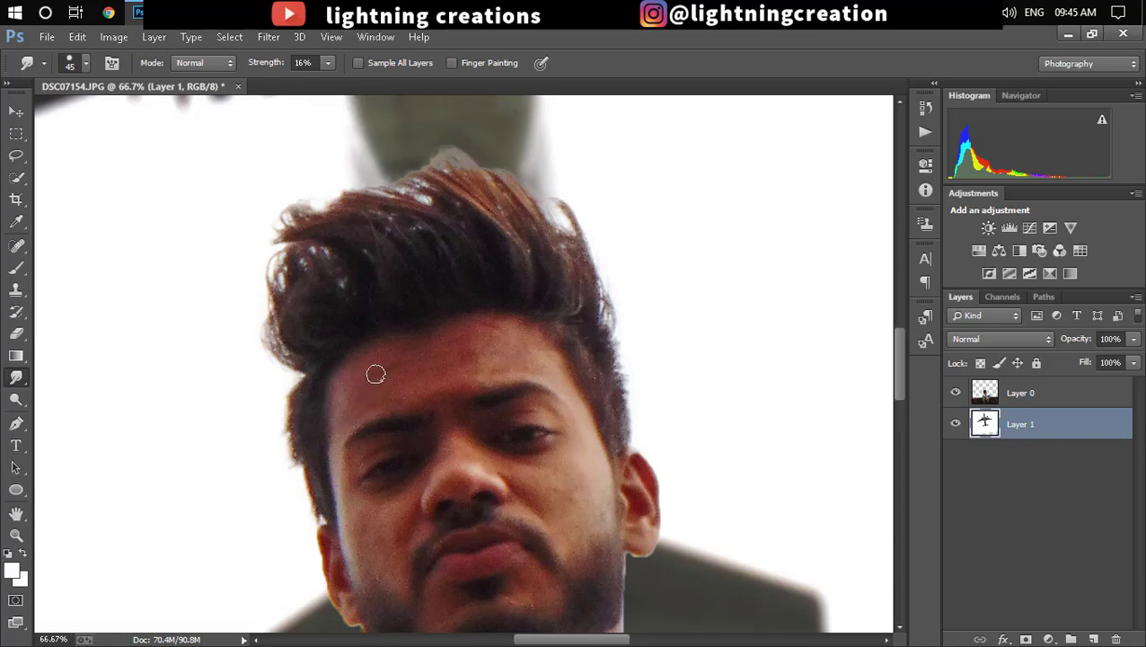
key(bracketright)
key(bracketright)
key(alt+bracketright)
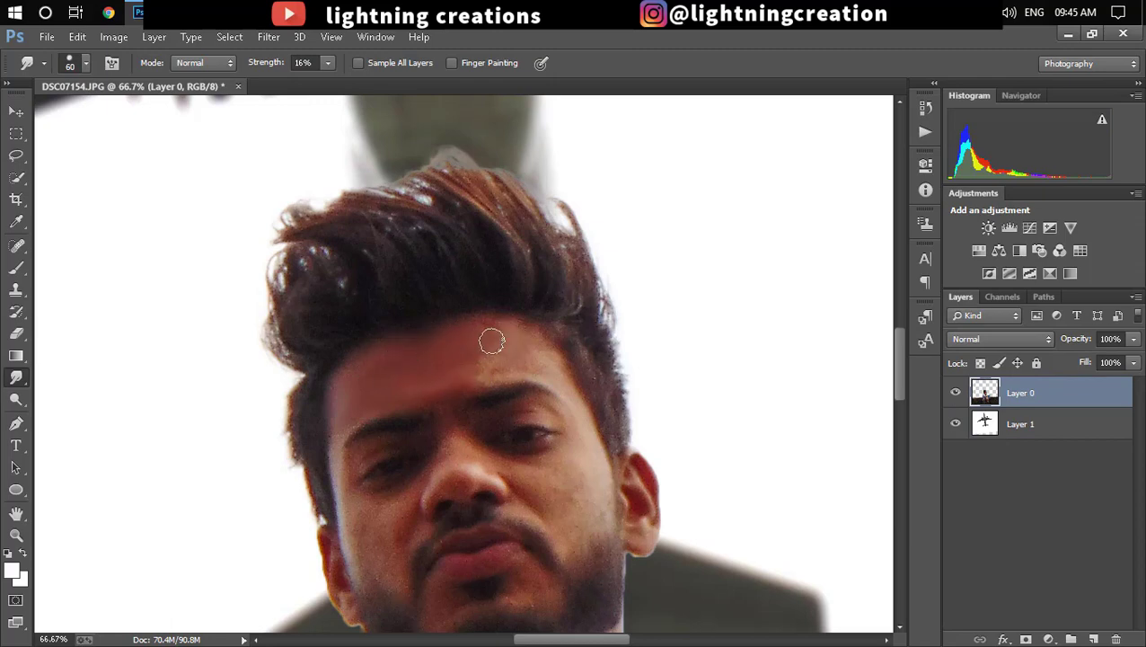
key(bracketleft)
key(bracketleft)
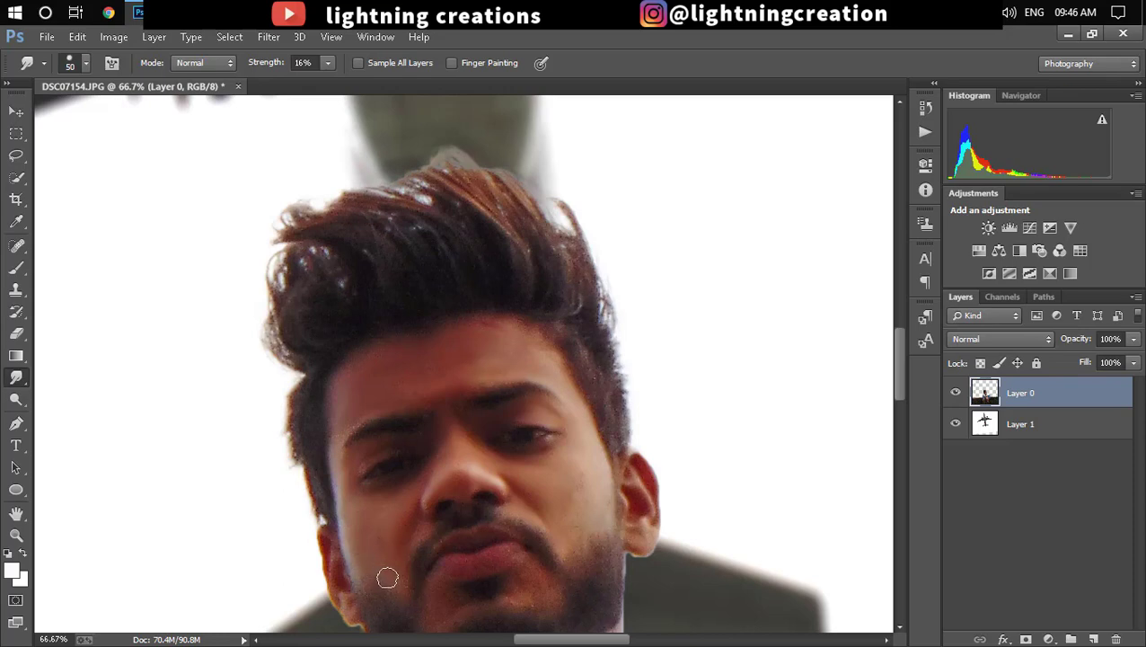
key(bracketleft)
Step: Smudge the dark speckles along the ankle and jeans edges with a 60 px brush
scroll(451, 595, down, 2)
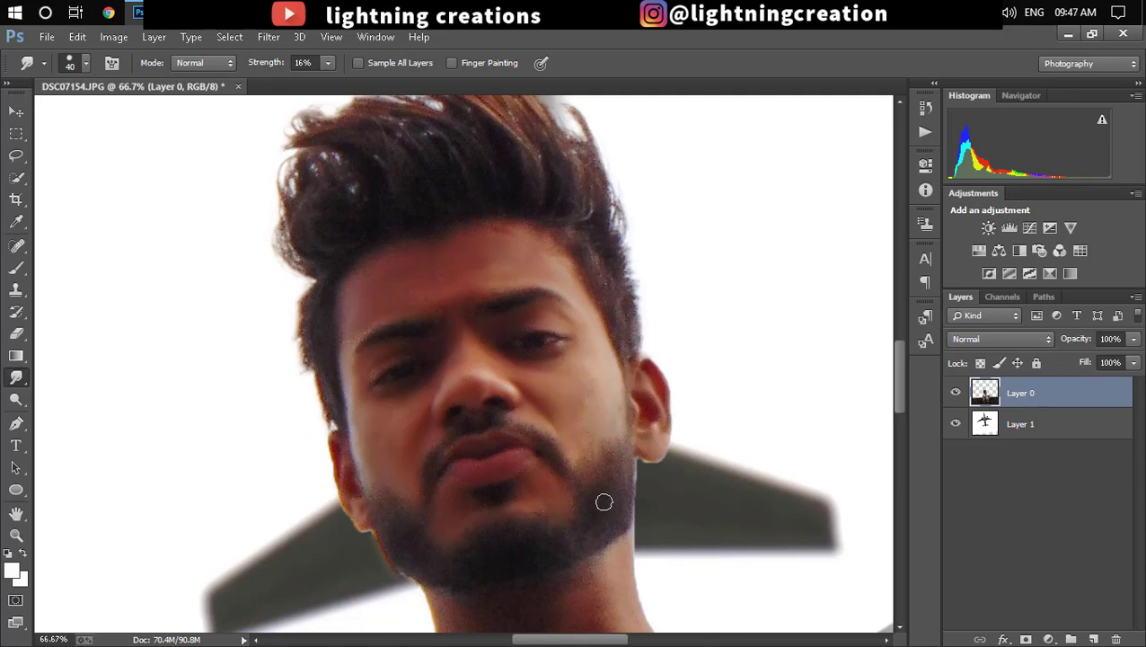
drag(543, 472, 548, 212)
key(bracketright)
key(bracketright)
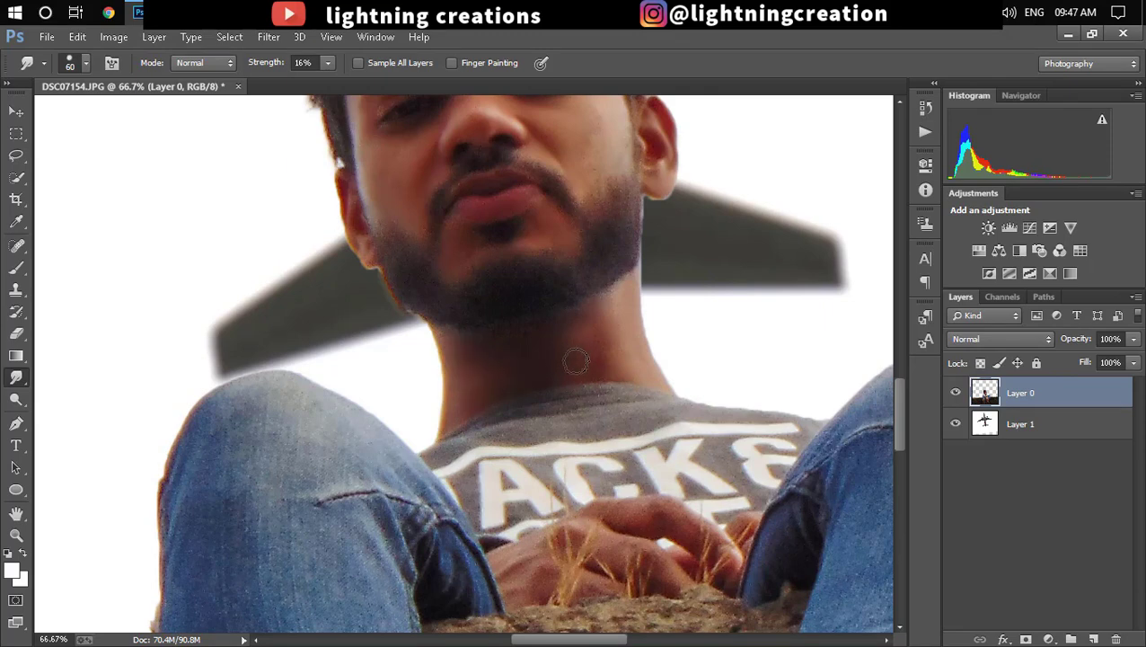
scroll(496, 361, down, 1)
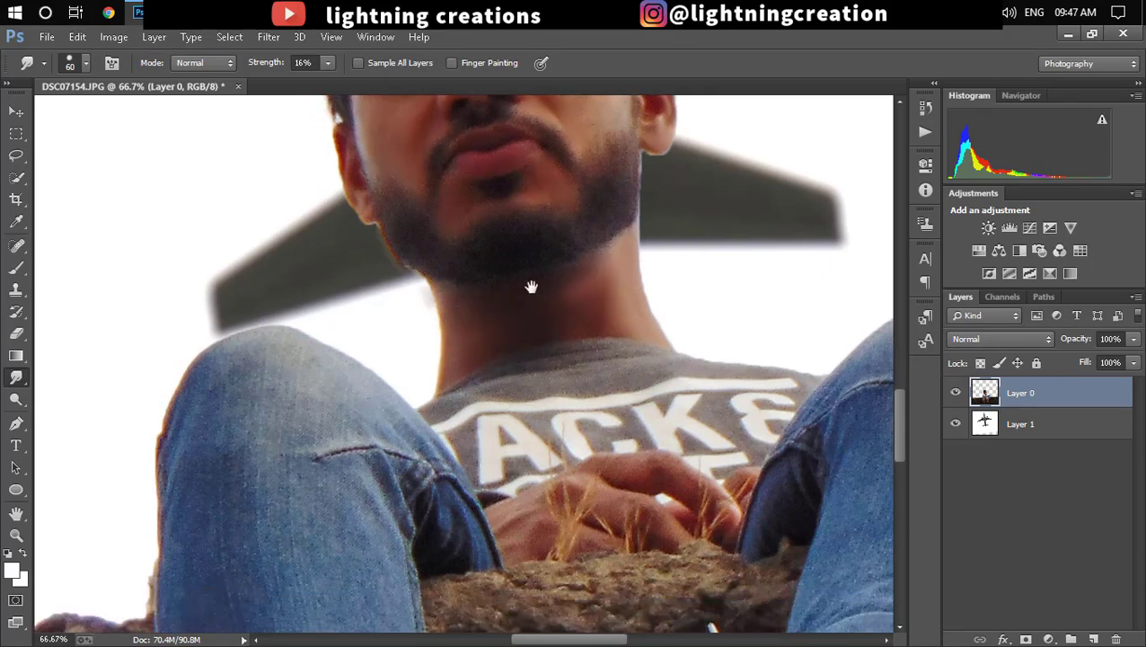
scroll(503, 359, down, 2)
key(bracketleft)
key(bracketleft)
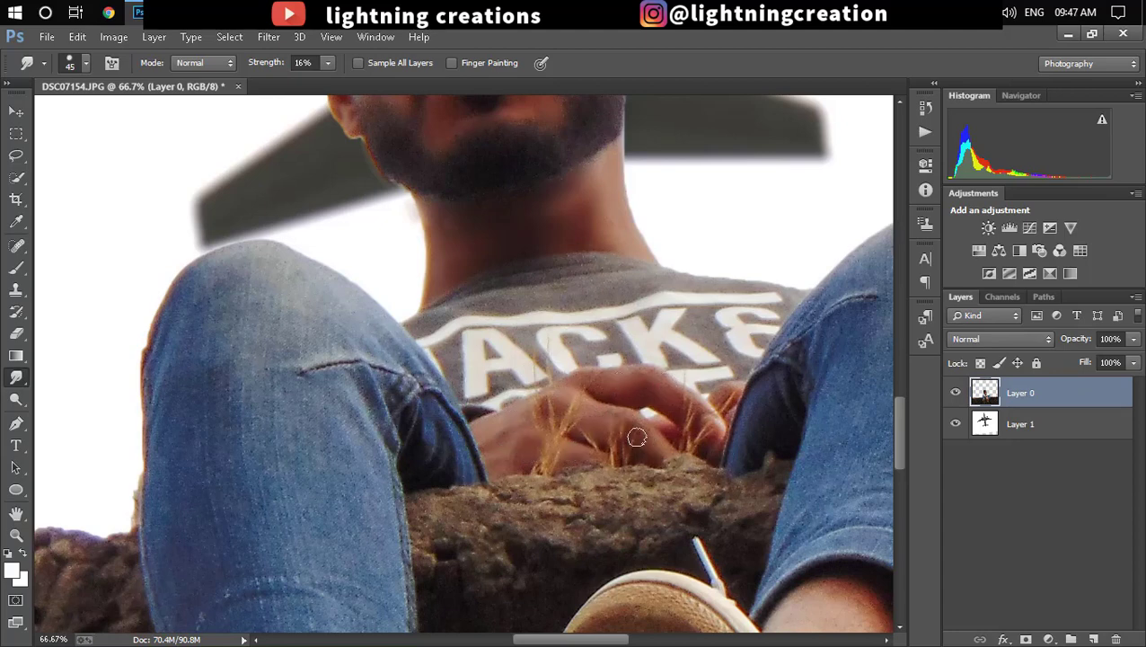
scroll(694, 497, down, 3)
scroll(695, 497, right, 2)
key(bracketright)
key(bracketright)
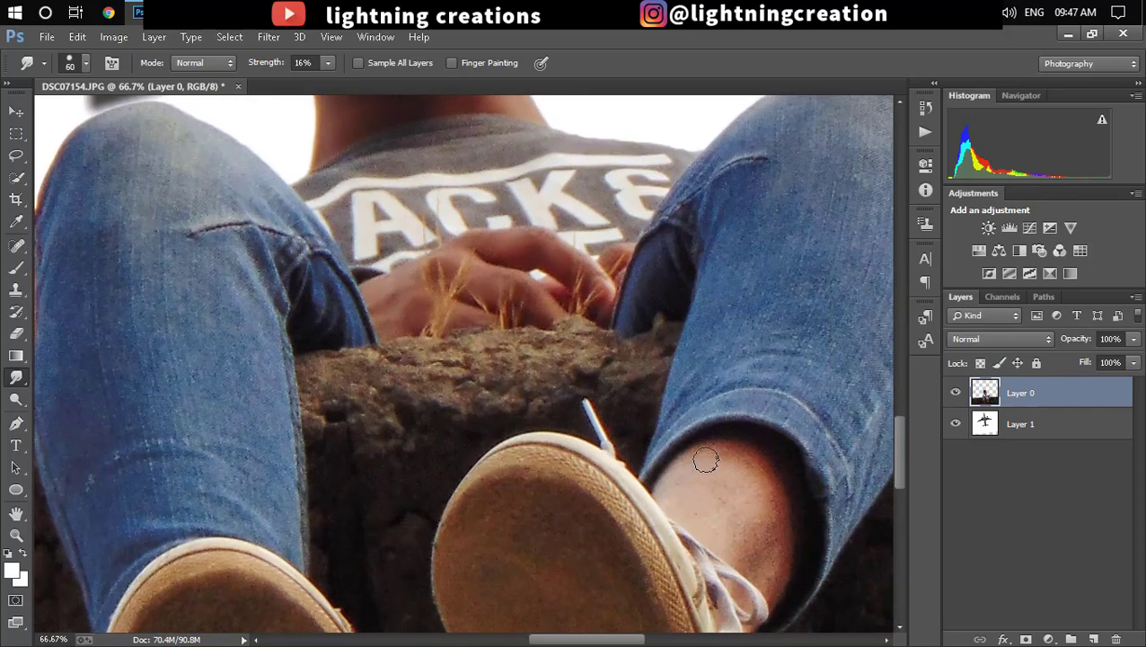
drag(668, 494, 762, 563)
Step: Zoom out to 12.5% to view the whole image
scroll(762, 563, down, 2)
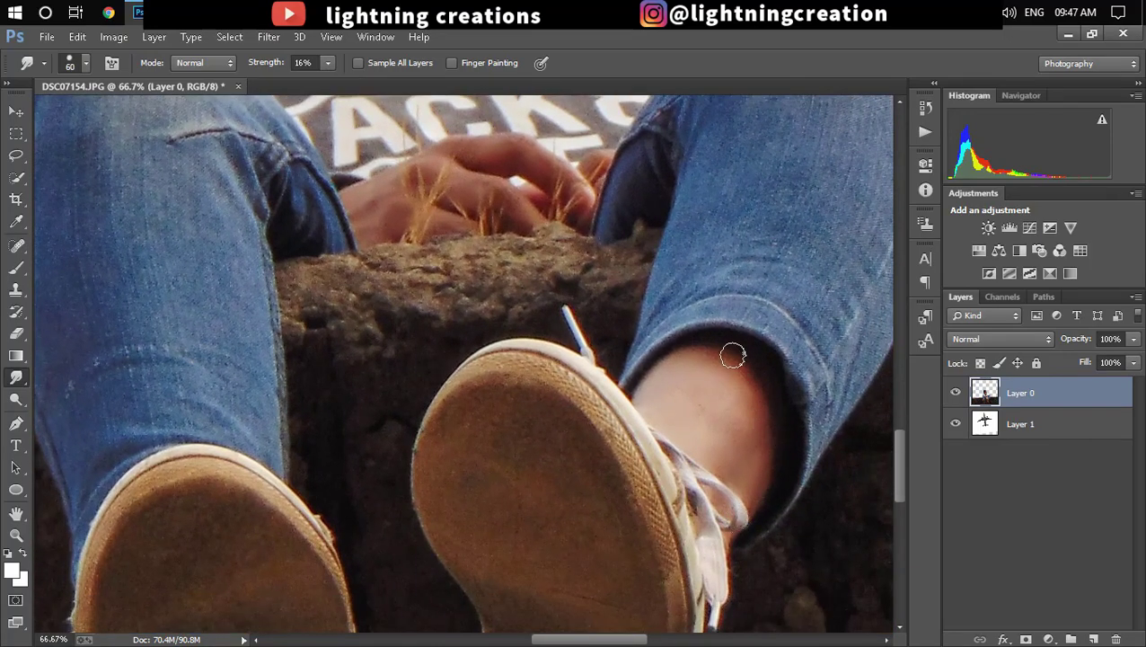
scroll(772, 381, down, 4)
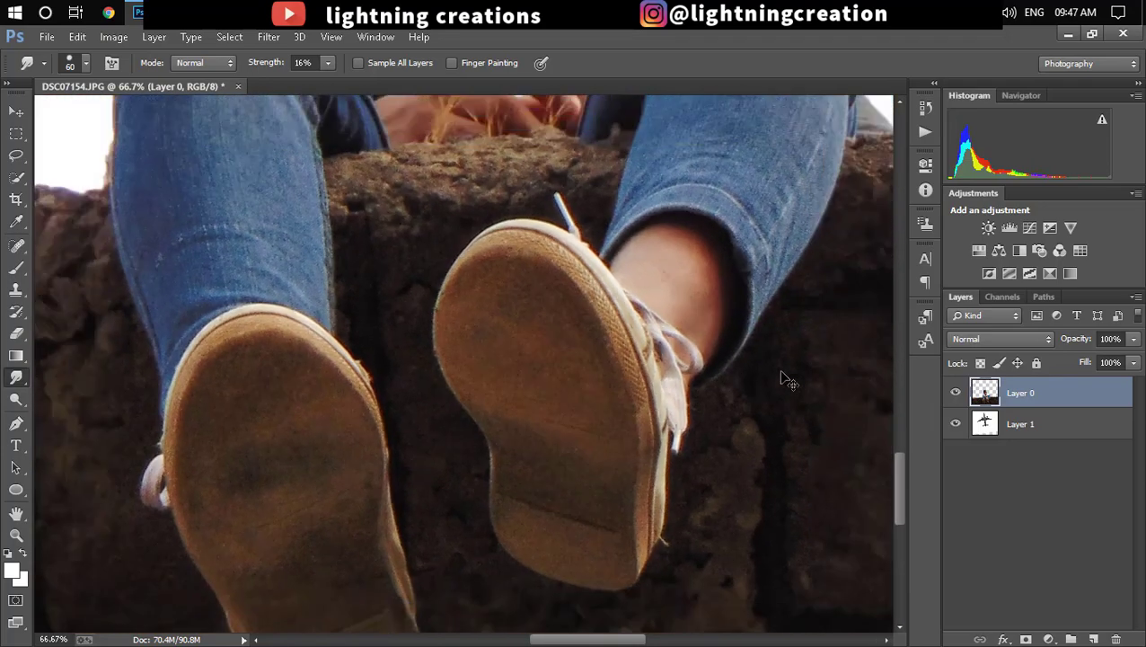
scroll(584, 315, down, 1)
scroll(584, 314, up, 2)
scroll(584, 314, down, 1)
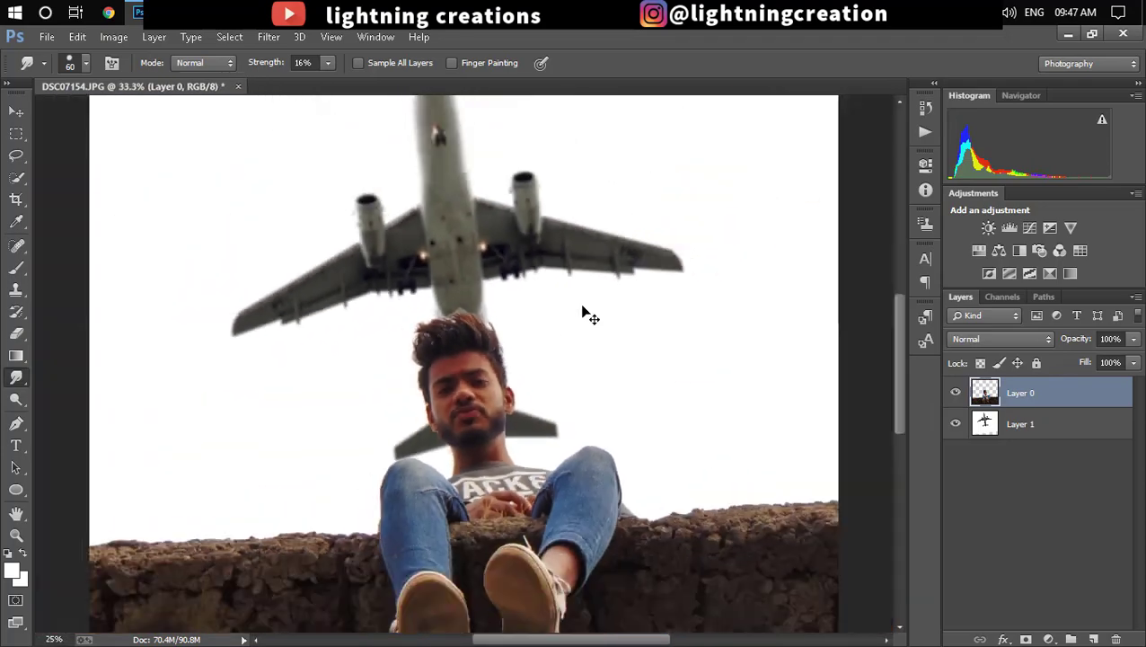
scroll(605, 314, down, 1)
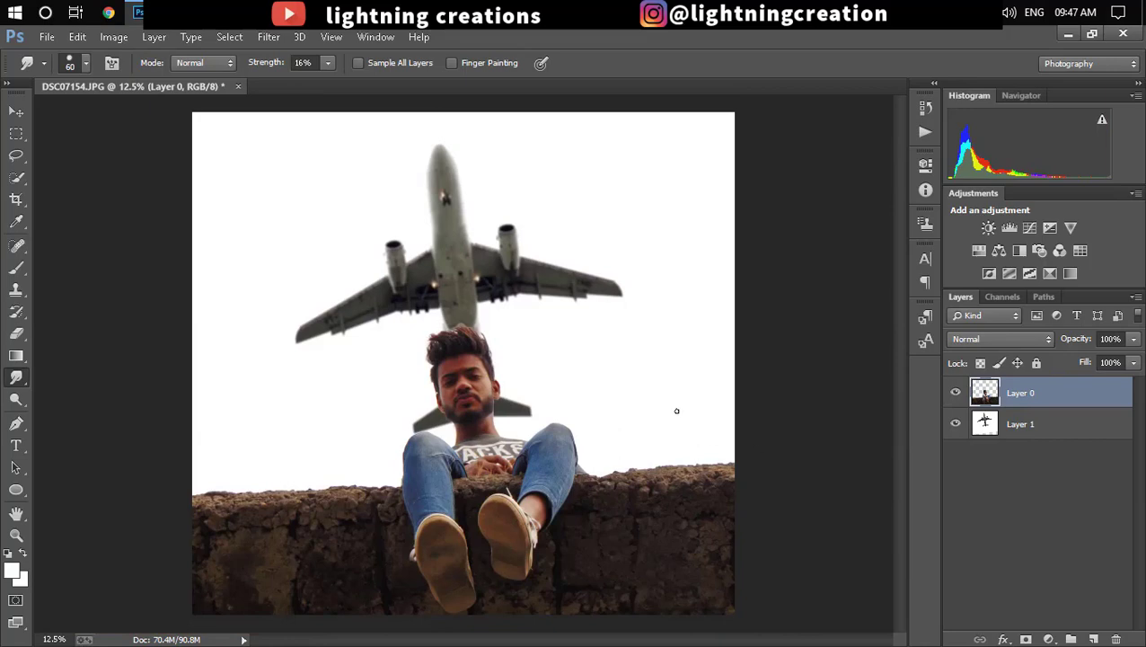
scroll(678, 391, down, 1)
scroll(678, 389, up, 1)
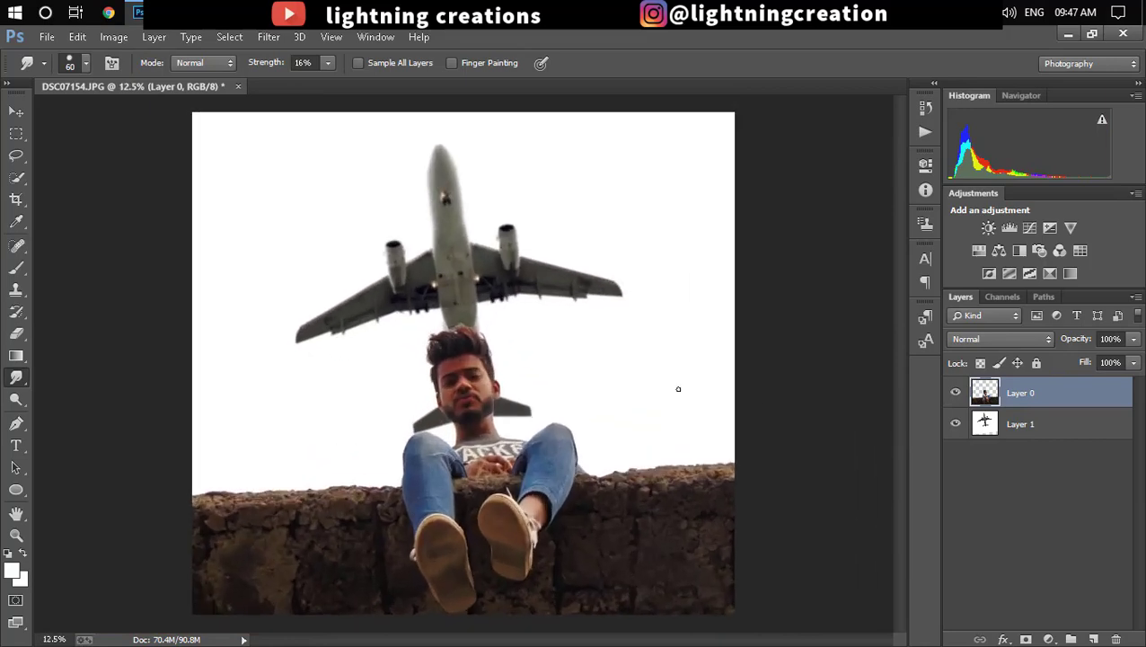
Step: Add a Brightness/Contrast layer clipped to Layer 1 with brightness -14
click(1036, 435)
click(1048, 639)
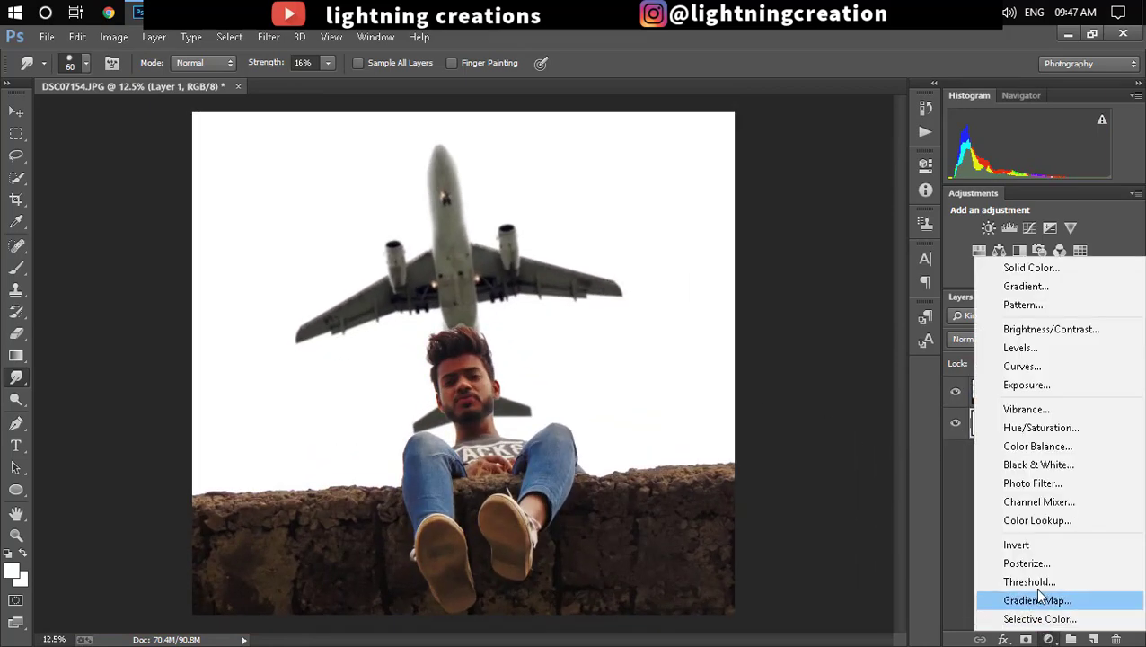
click(1044, 330)
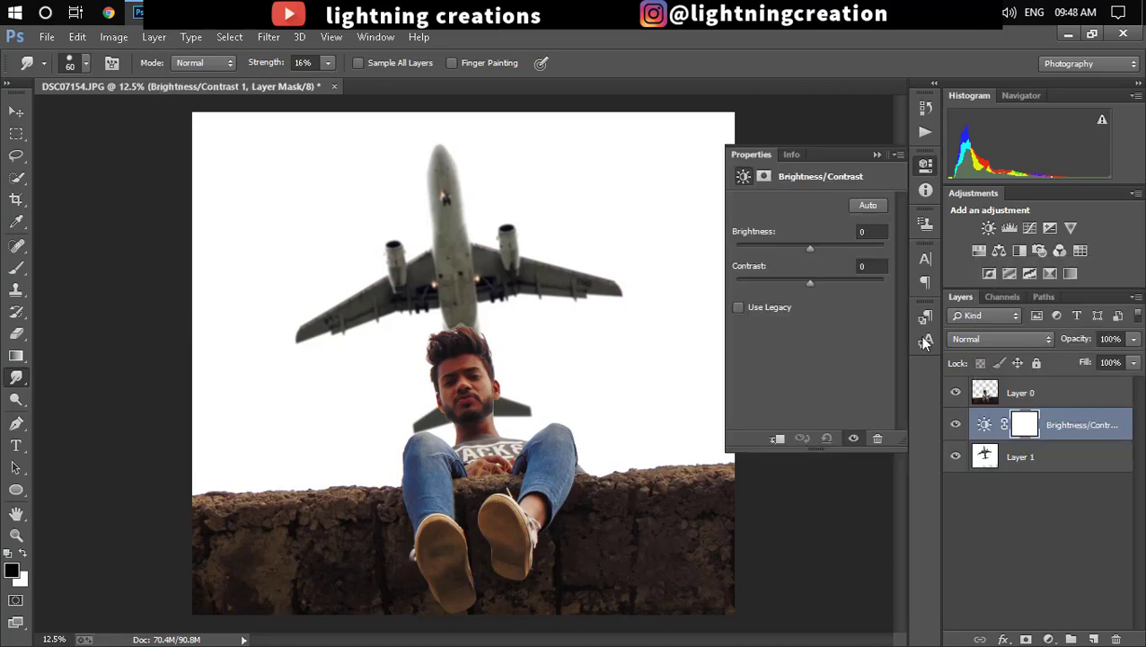
click(777, 439)
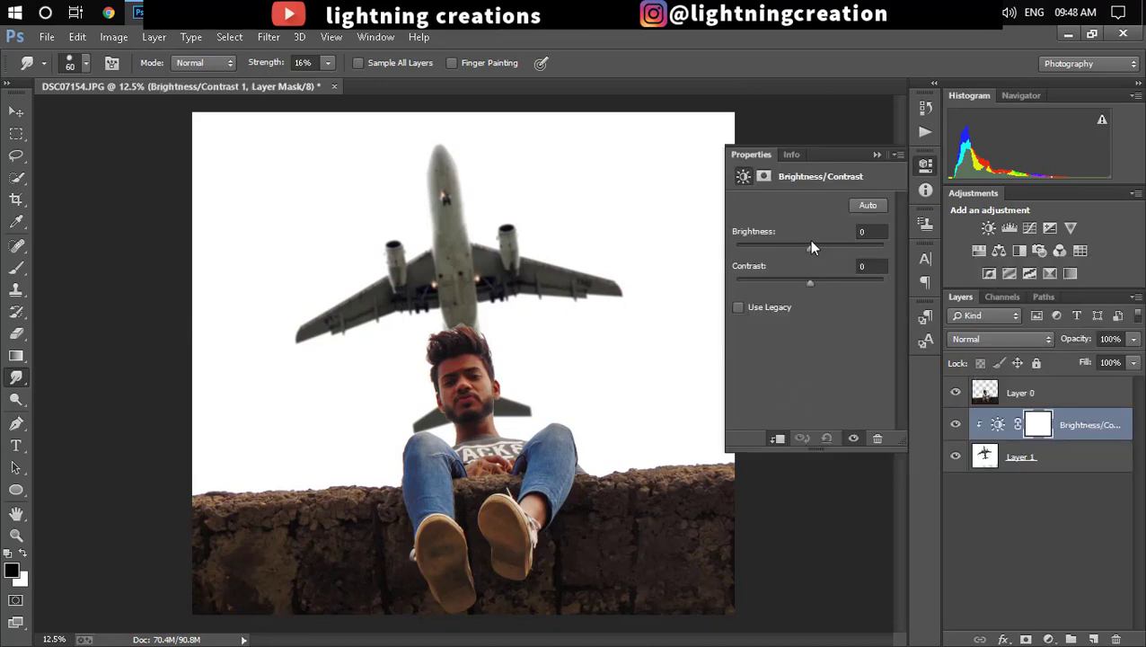
mouse_move(809, 247)
mouse_down()
mouse_move(777, 249)
mouse_move(815, 252)
mouse_move(790, 251)
mouse_up()
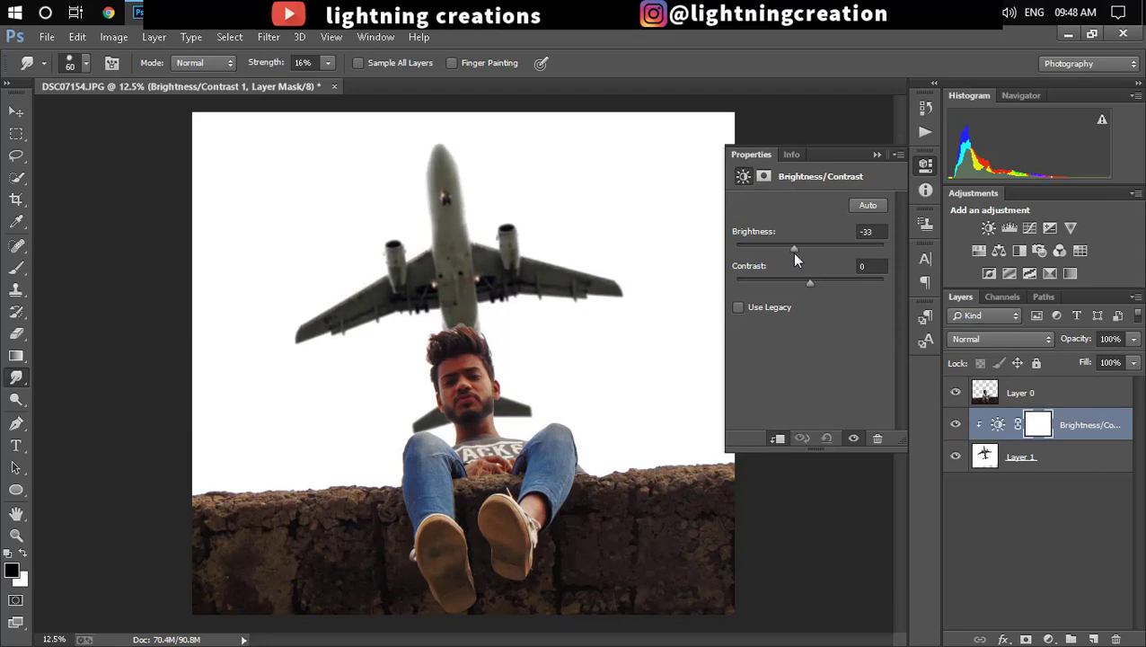
drag(796, 251, 801, 251)
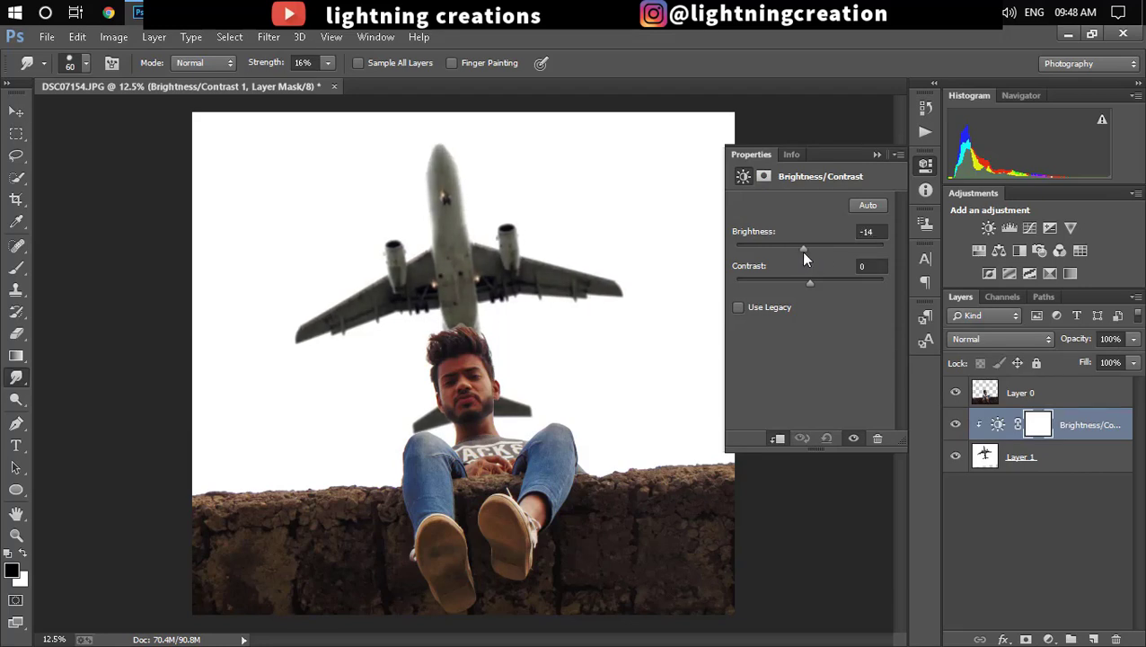
click(877, 156)
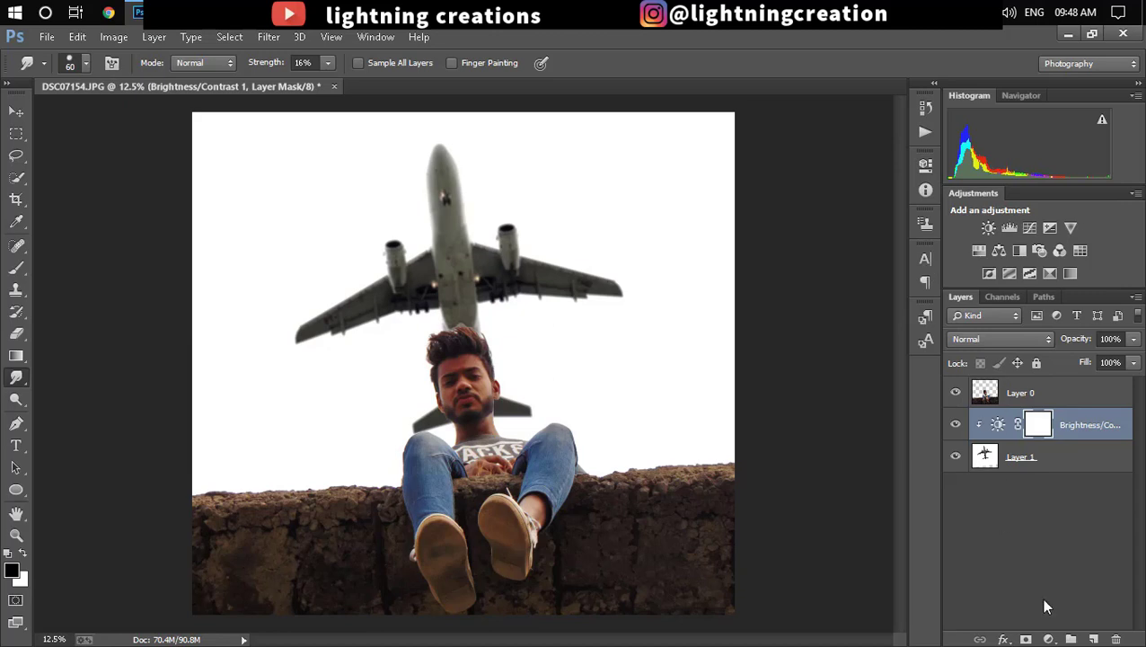
Step: Add a clipped Color Balance layer with Cyan-Red +16 and Yellow-Blue -26
click(1048, 639)
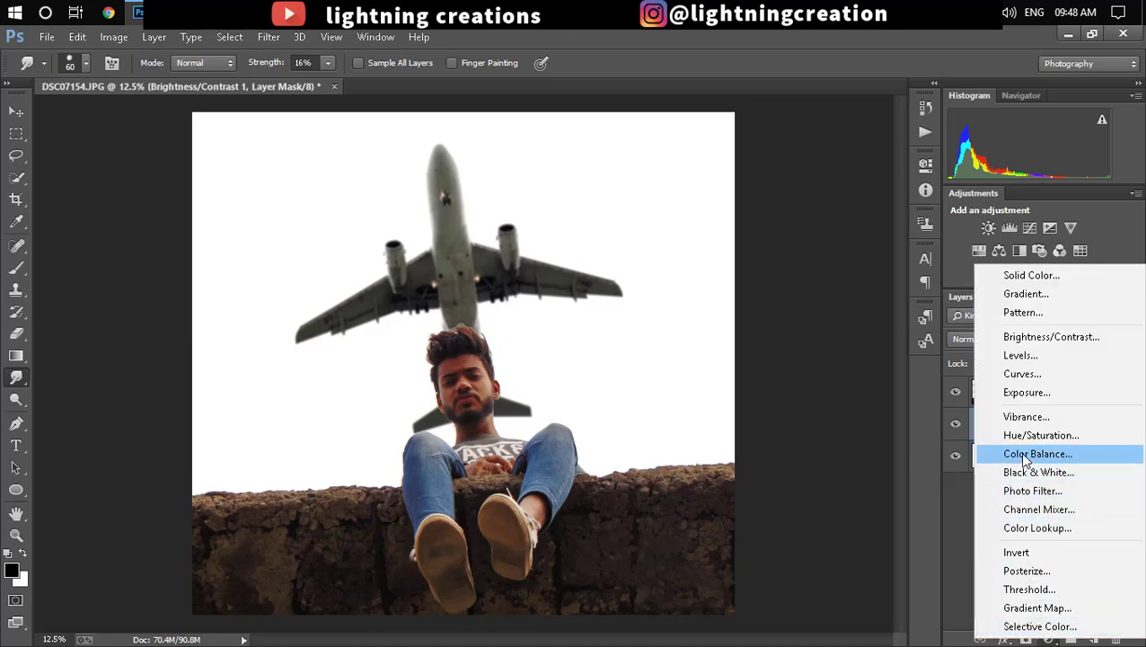
key(Escape)
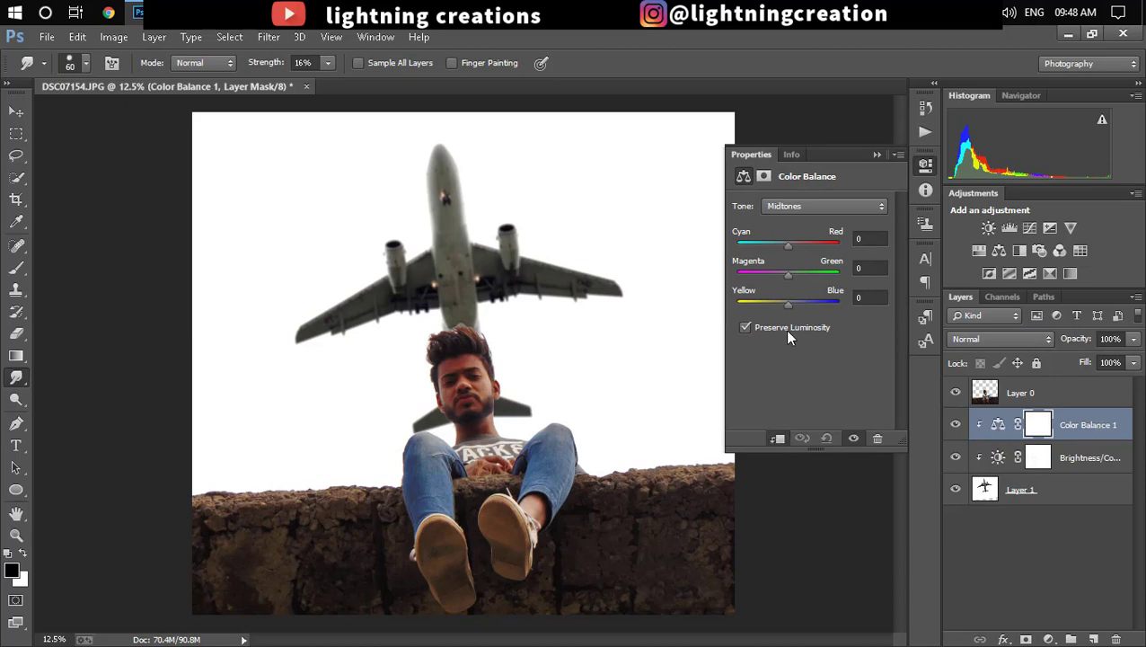
drag(783, 305, 780, 306)
drag(796, 245, 796, 247)
click(876, 157)
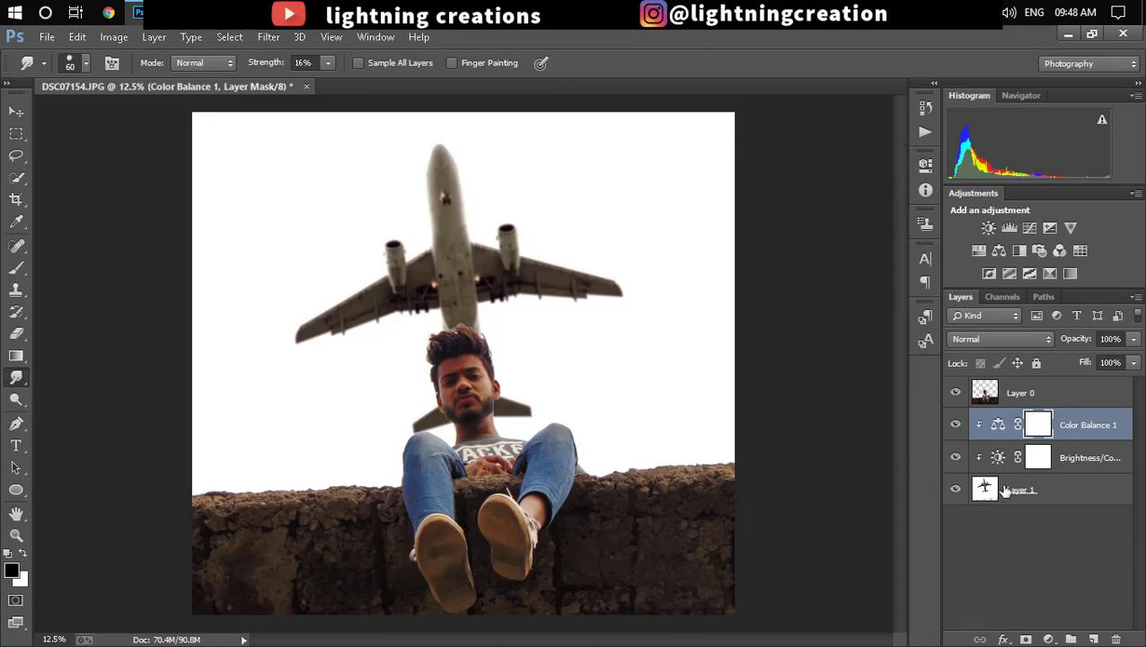
Step: Merge the Brightness/Contrast and Color Balance layers into Layer 1
key(ctrl+minus)
key(ctrl+plus)
key(ctrl+minus)
key(ctrl+plus)
key(ctrl+plus)
key(ctrl+minus)
shift+click(1088, 463)
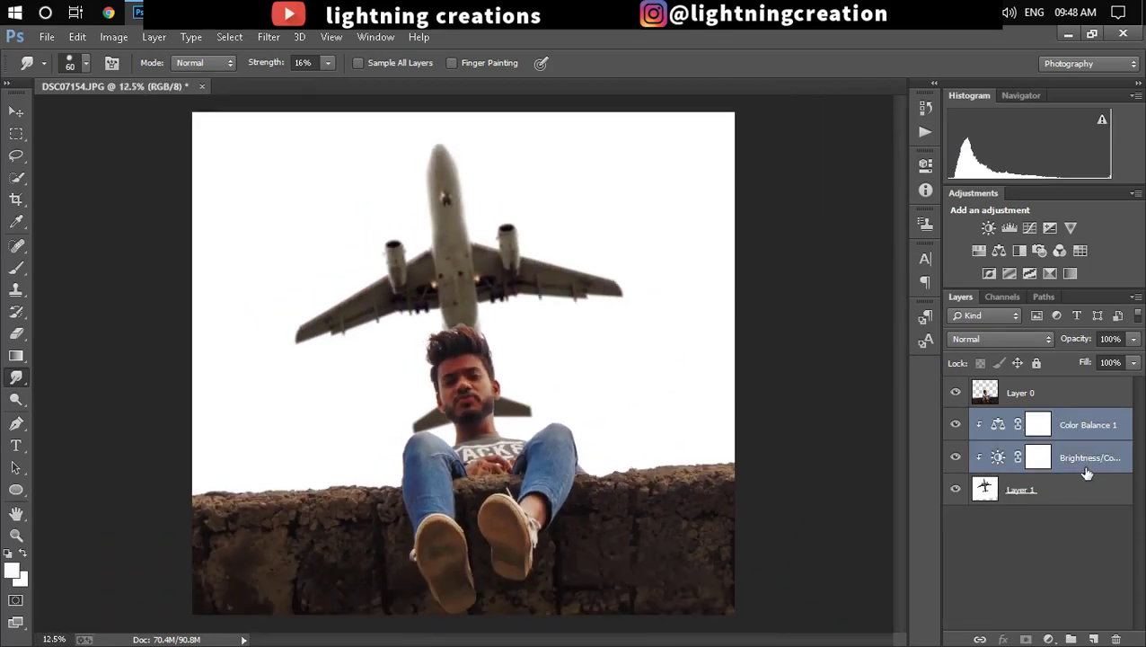
shift+click(1086, 490)
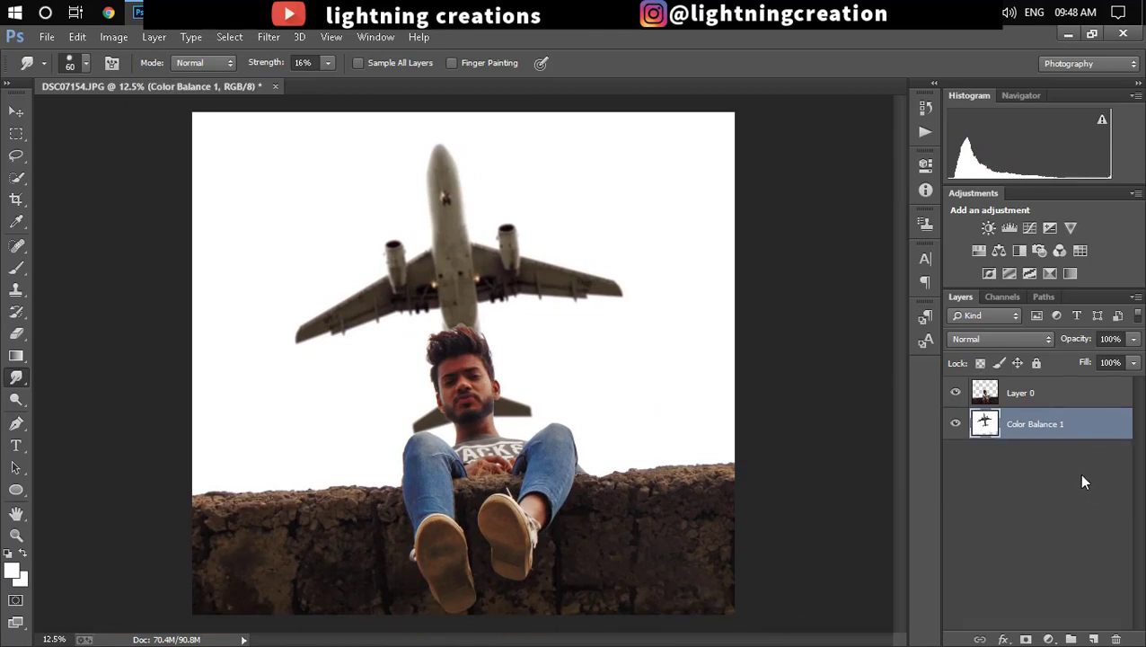
key(ctrl+minus)
key(ctrl+plus)
Step: Stamp a merged copy of the visible image above Layer 0
click(1042, 401)
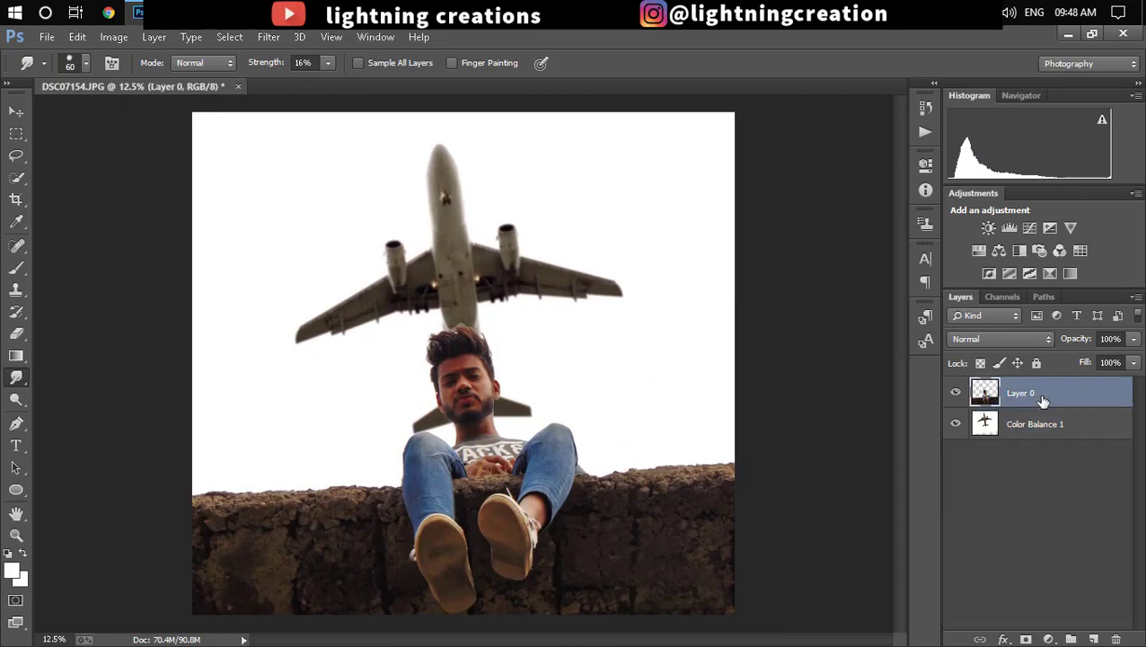
key(ctrl+shift+alt+e)
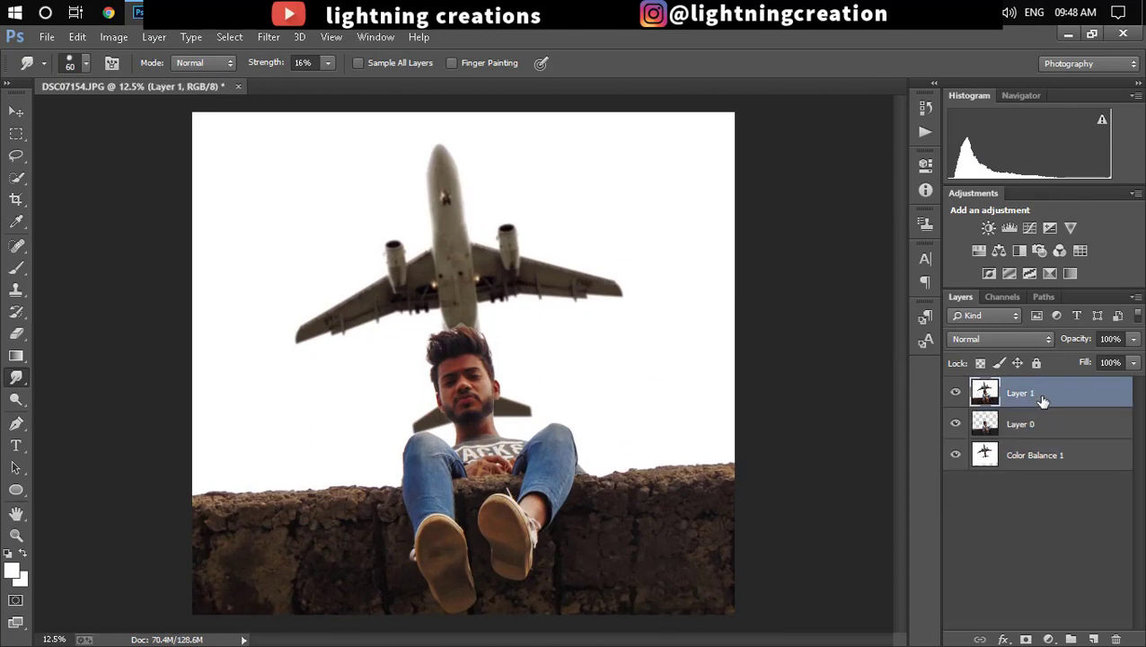
click(1048, 639)
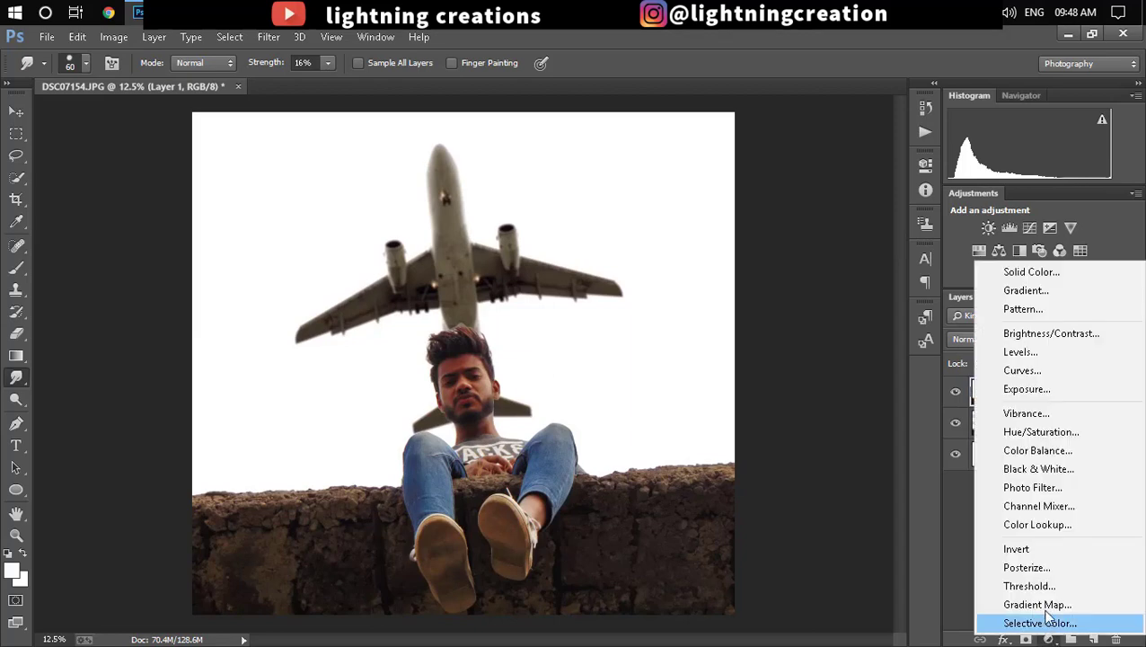
Step: Add a Color Lookup layer using the Bleach Bypass.look preset
click(1048, 525)
click(863, 206)
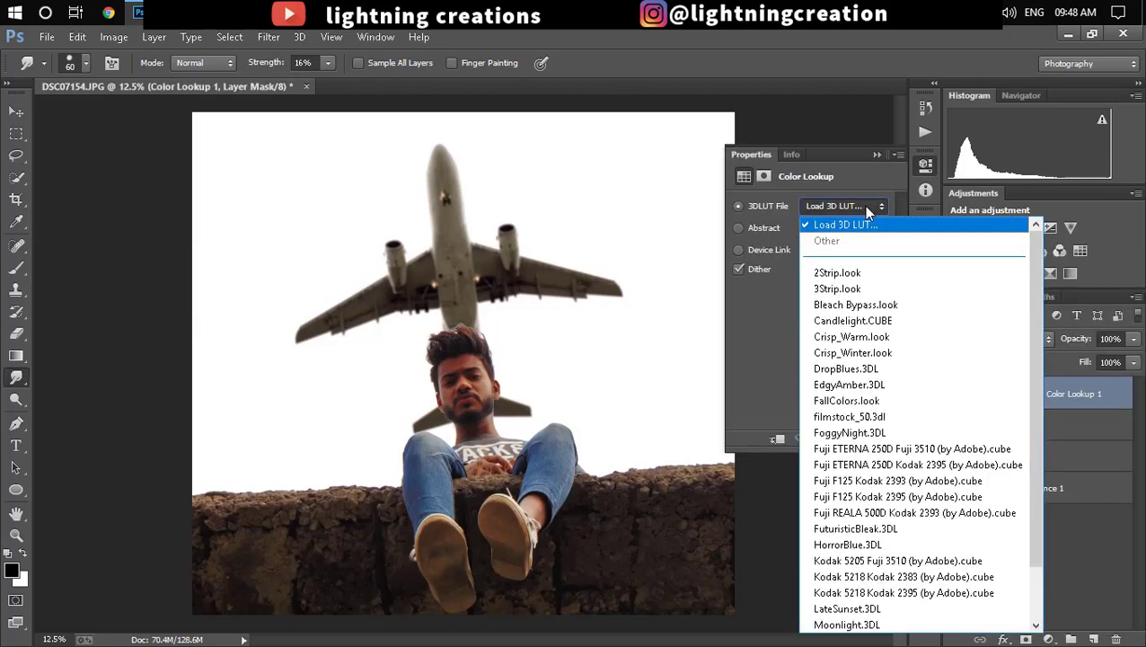
click(853, 278)
key(Down)
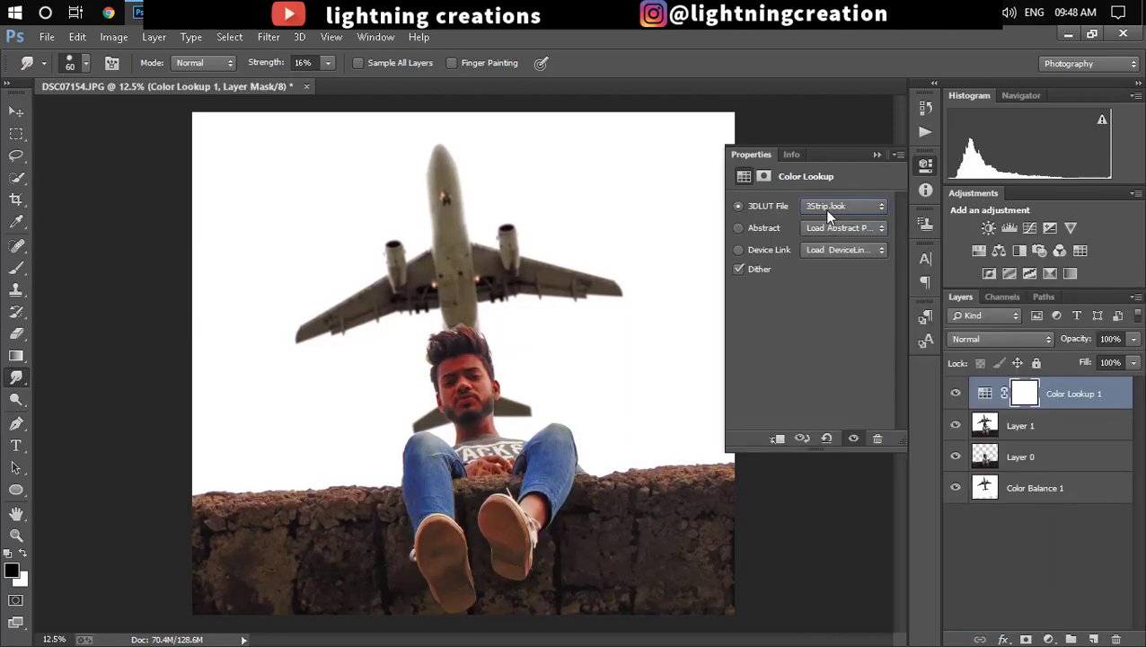
key(Down)
key(Down)
key(Up)
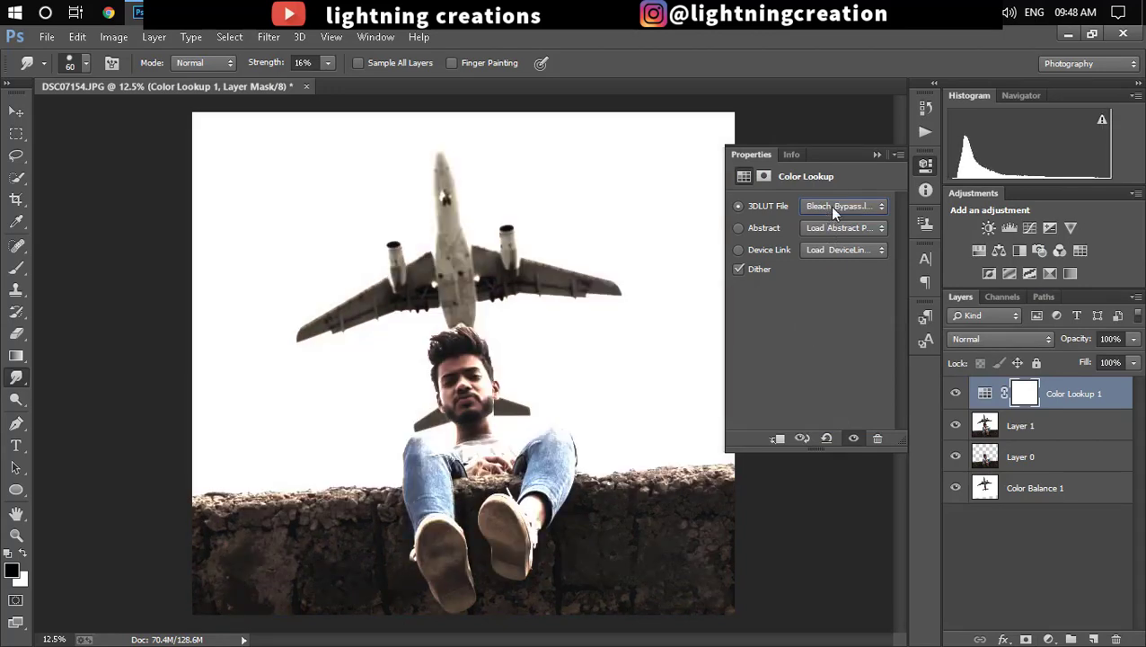
click(874, 151)
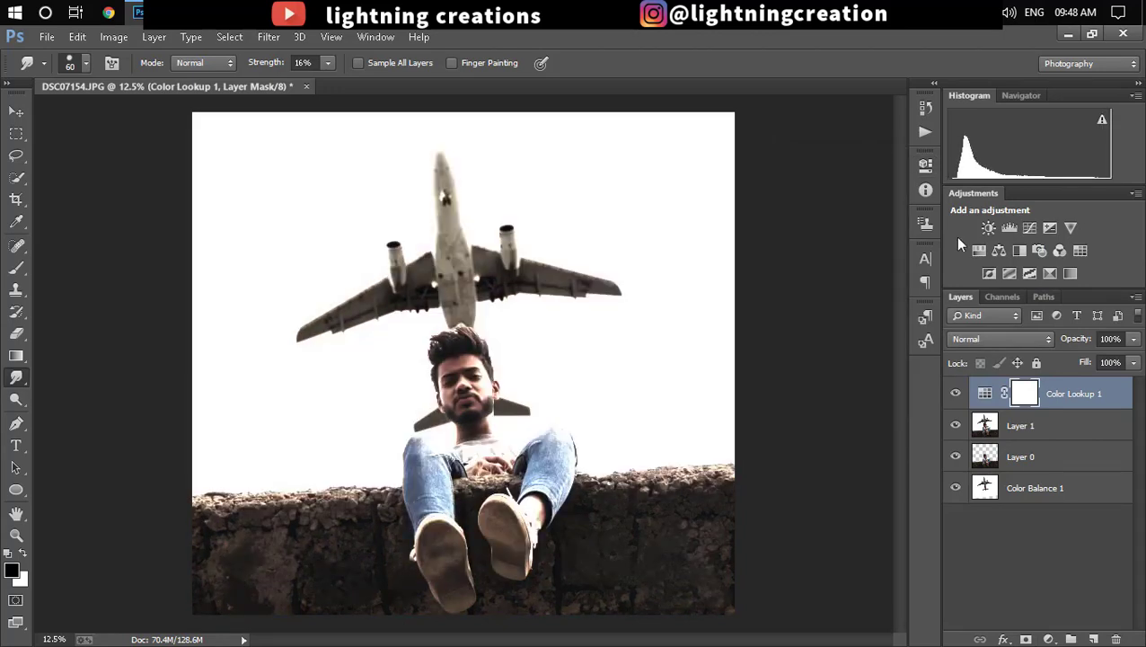
Step: Lower Color Lookup 1 to 19% opacity and toggle it to compare
click(1114, 339)
click(1133, 342)
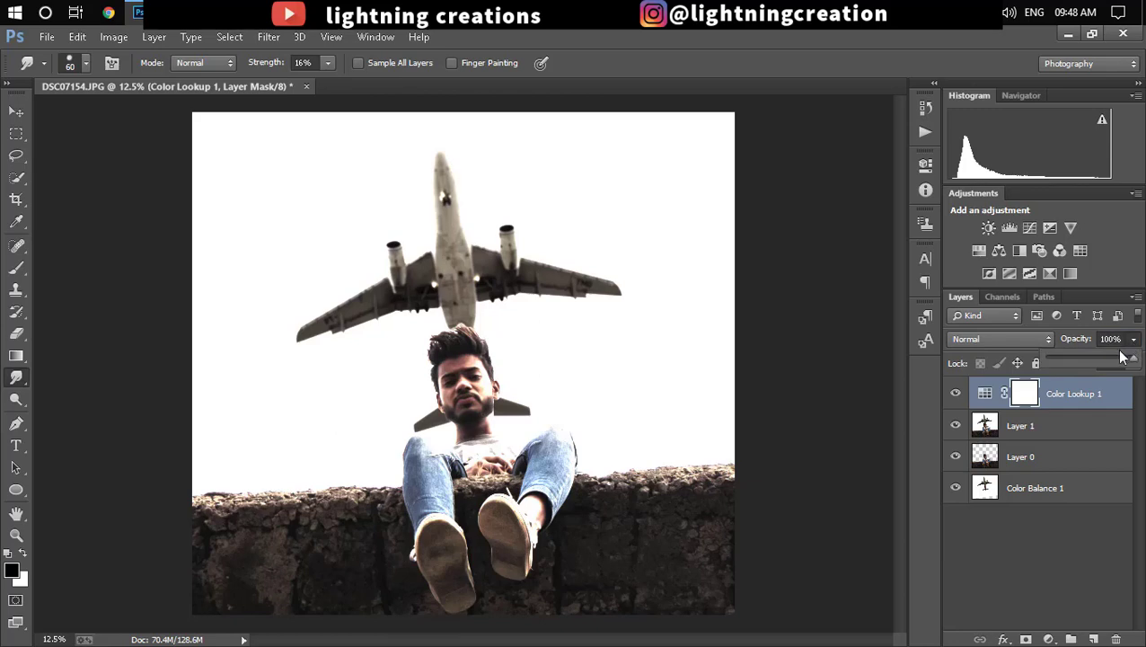
drag(1094, 363, 1065, 363)
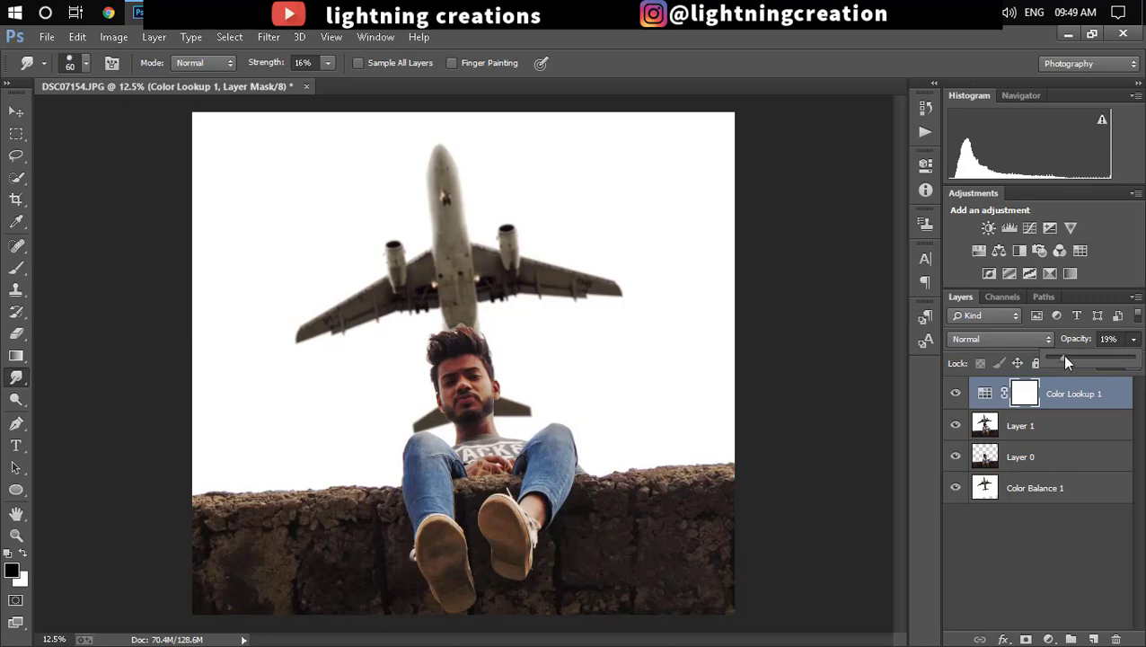
click(955, 394)
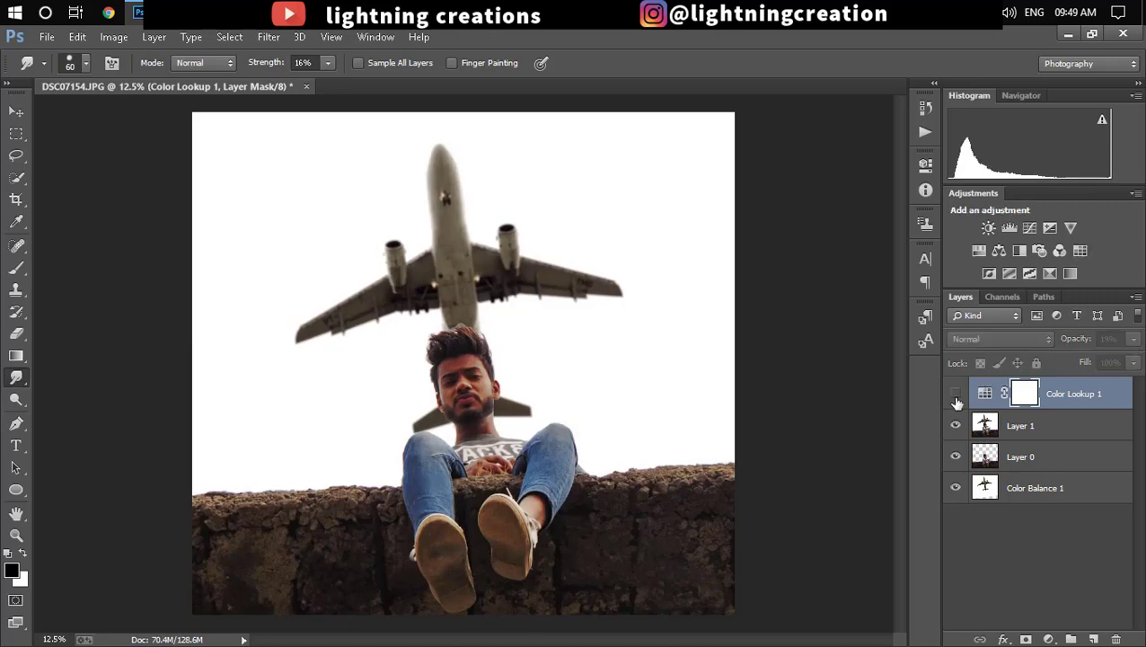
click(955, 393)
click(956, 393)
click(956, 393)
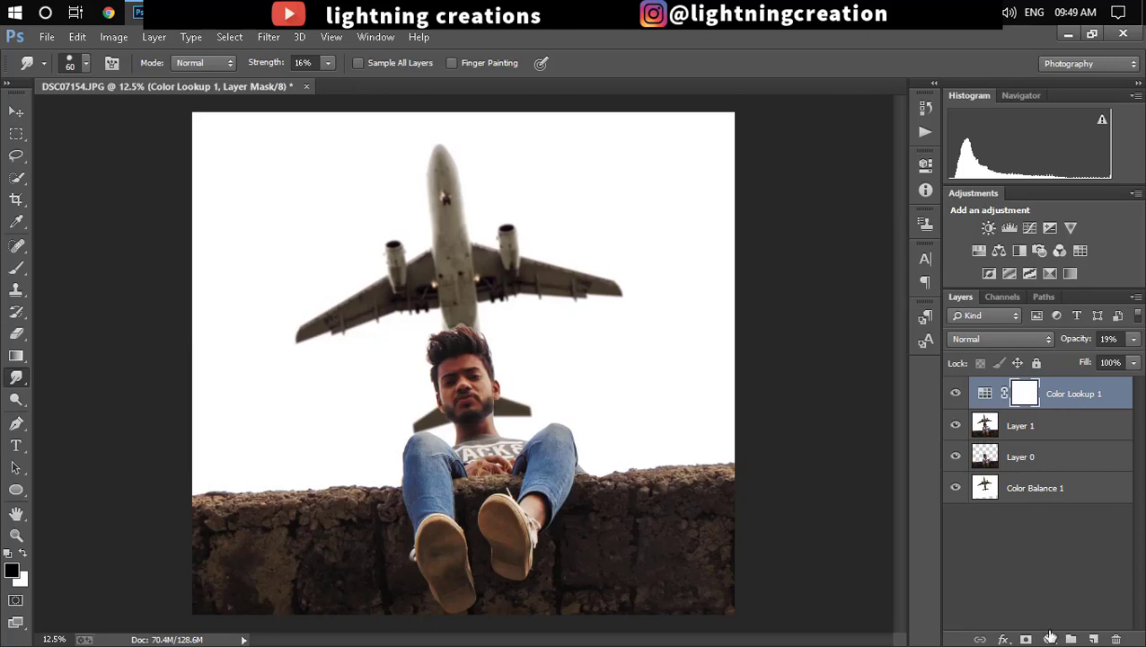
Step: Add a second Color Lookup layer with filmstock_50.3dl at 8% opacity
click(1047, 639)
click(1024, 523)
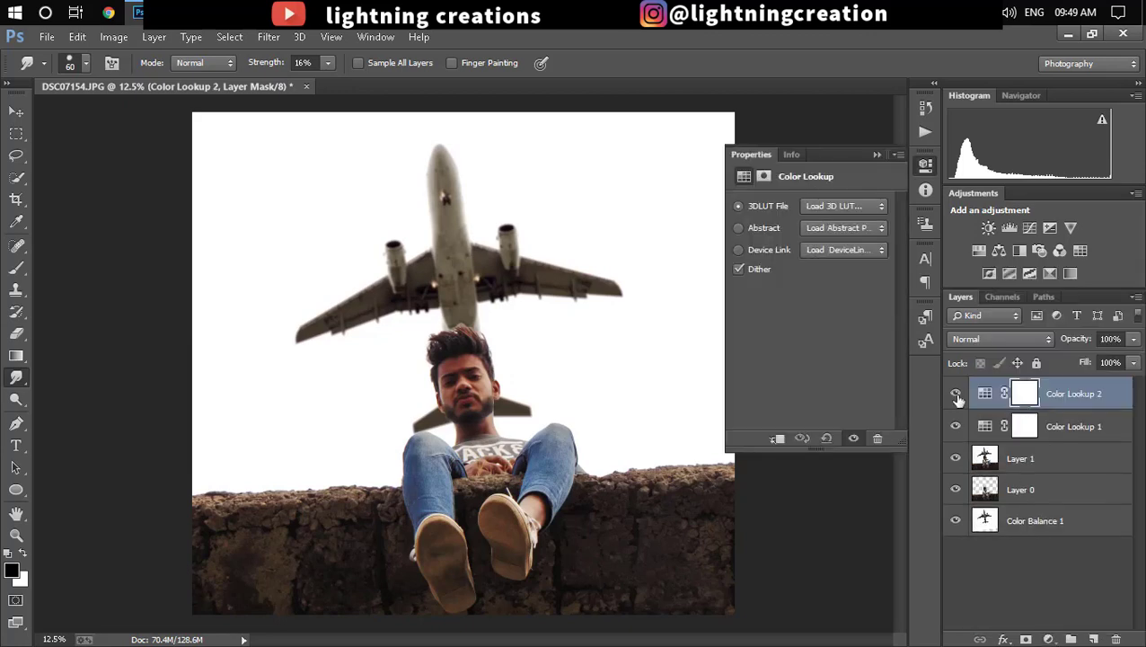
click(814, 209)
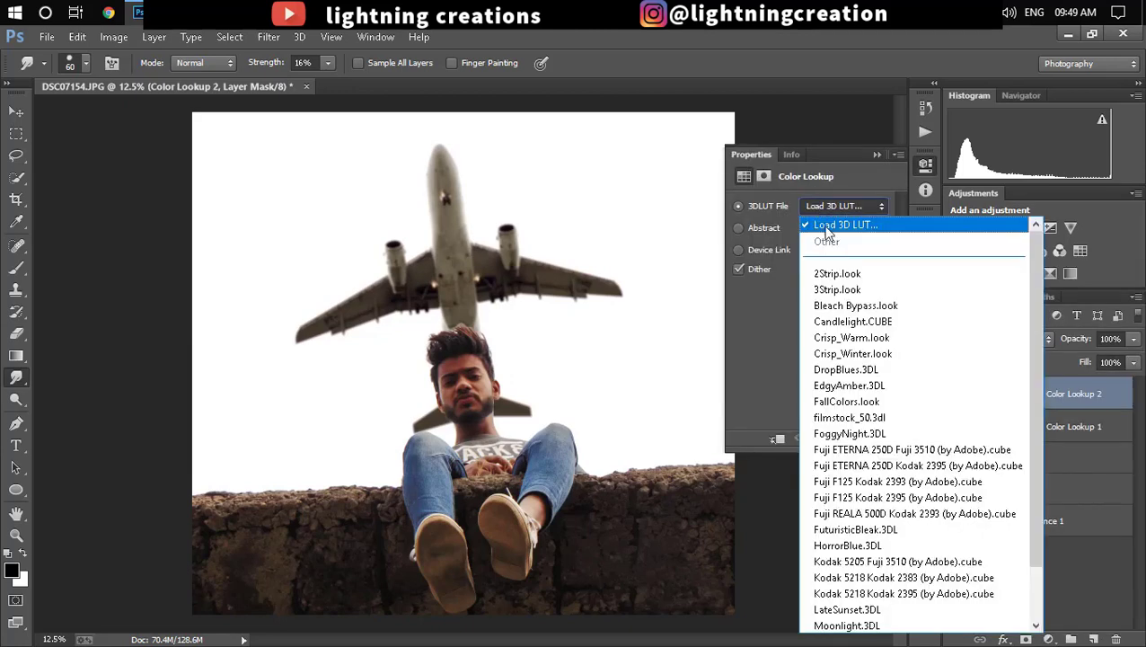
click(847, 418)
click(873, 156)
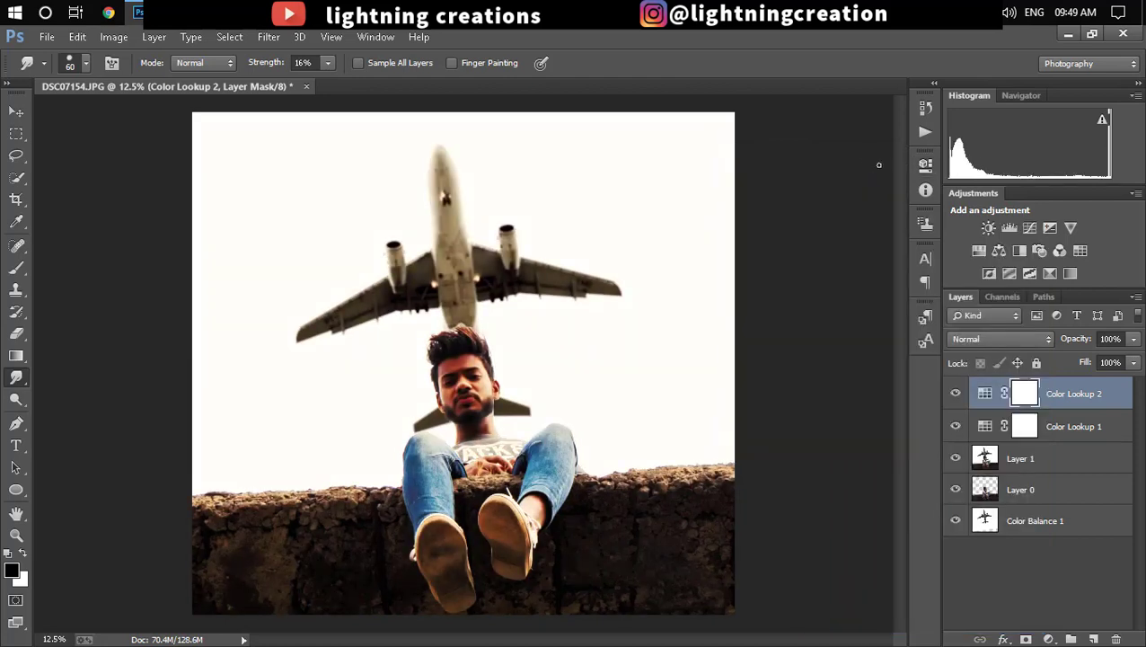
click(1134, 339)
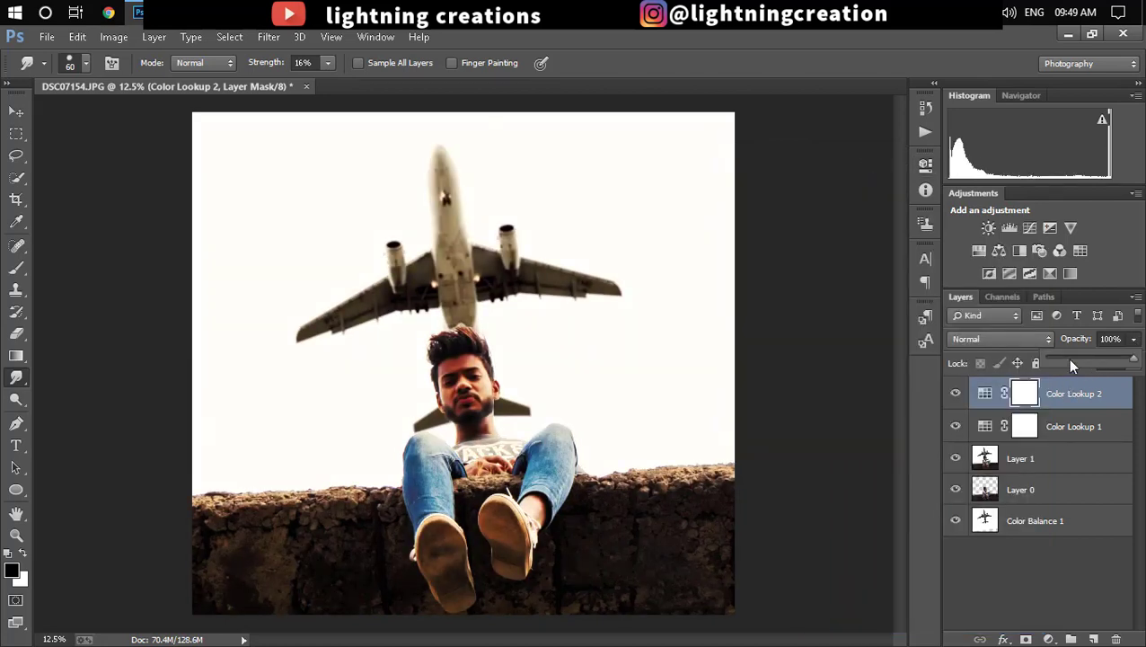
drag(1070, 364, 1056, 362)
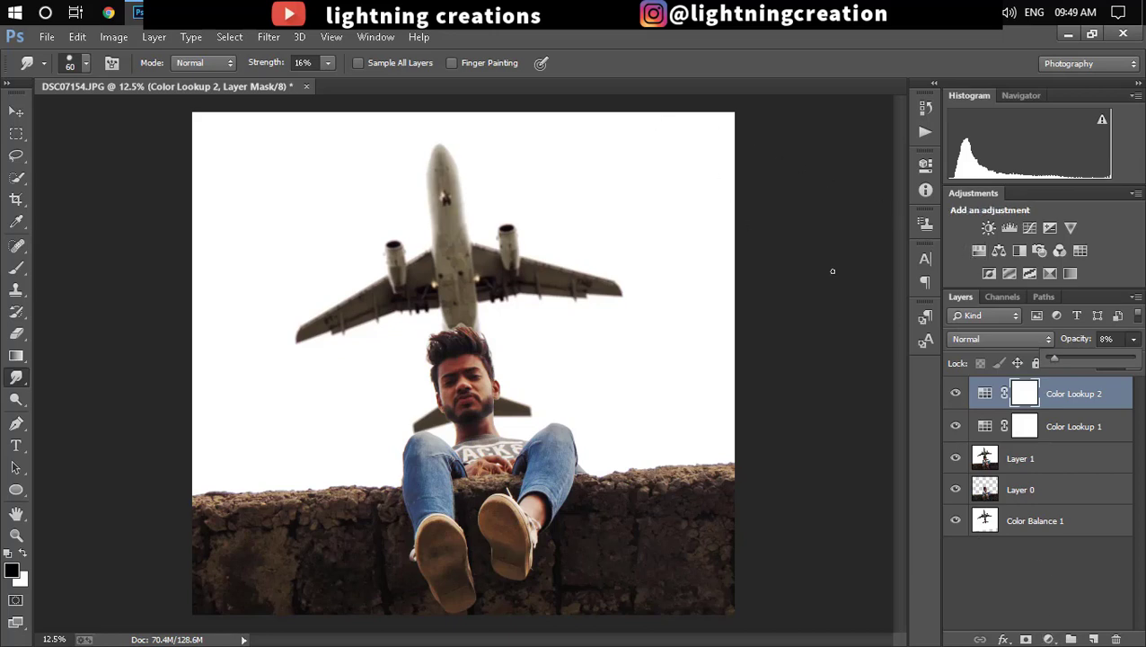
click(1070, 403)
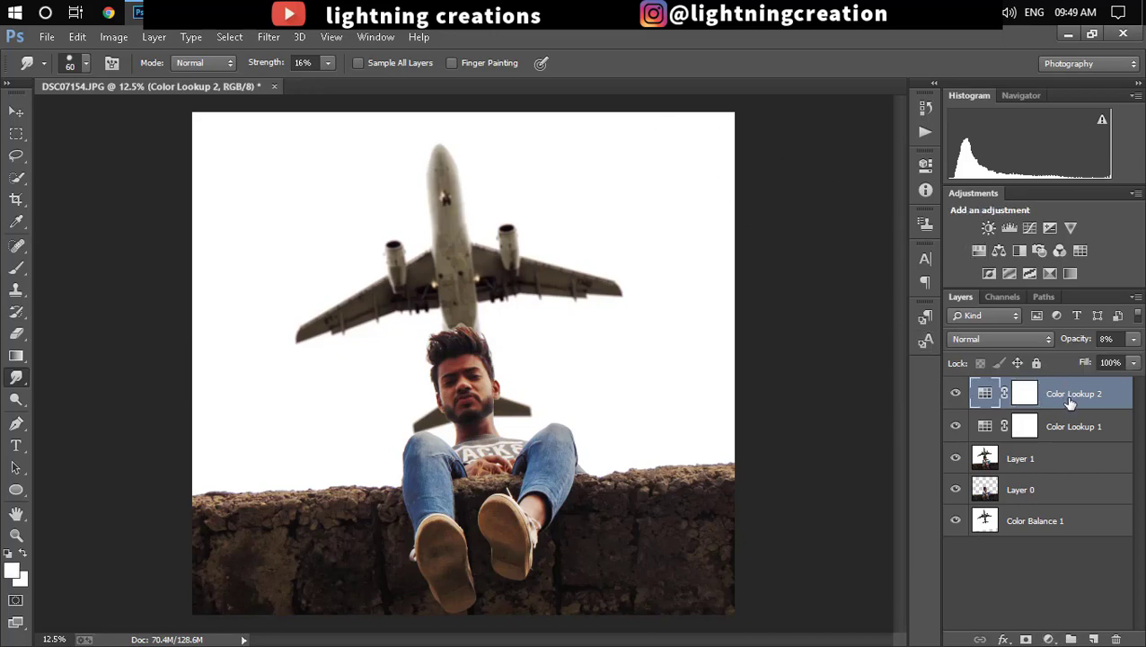
Step: Stamp a merged Layer 2 and open it in the Camera Raw Filter
key(ctrl+shift+alt+e)
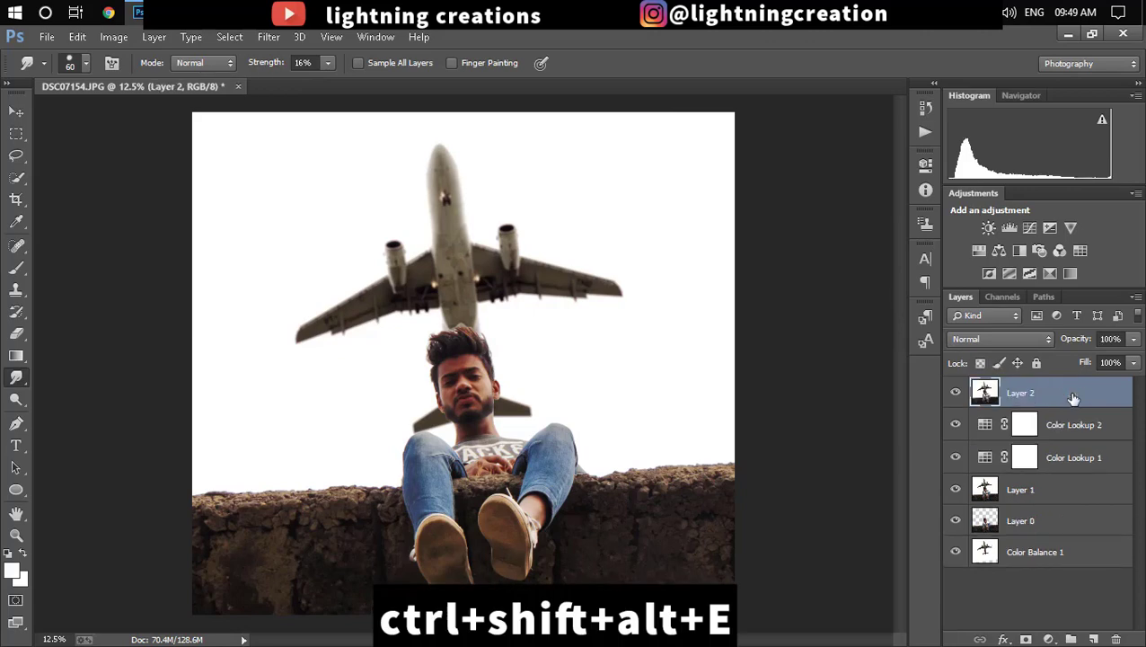
click(269, 36)
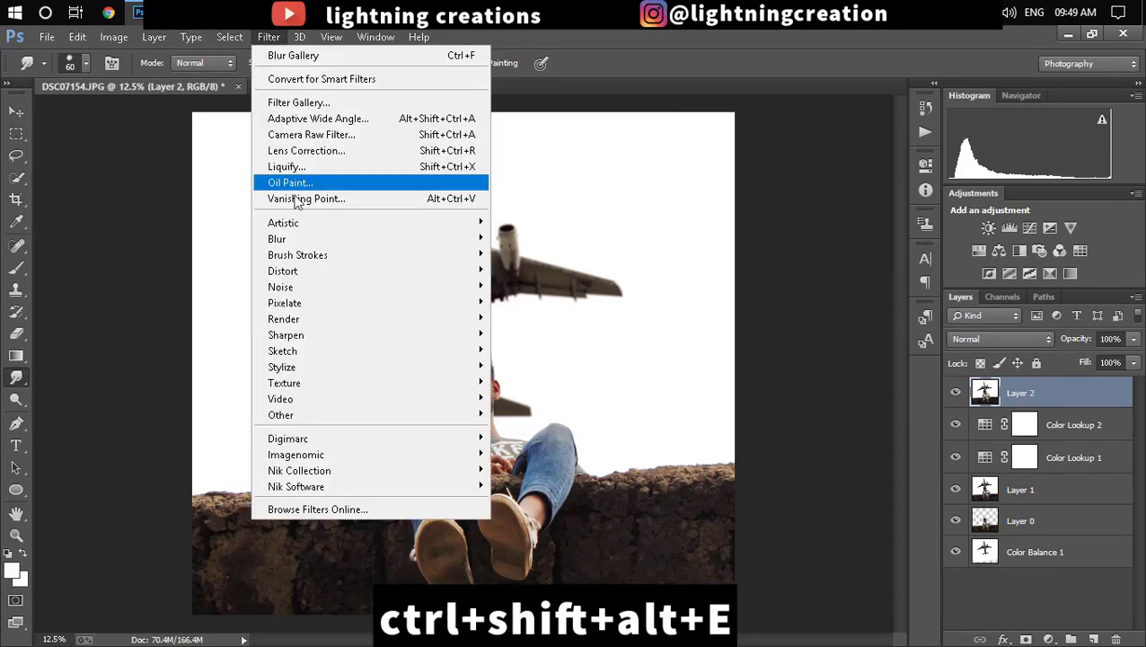
click(309, 135)
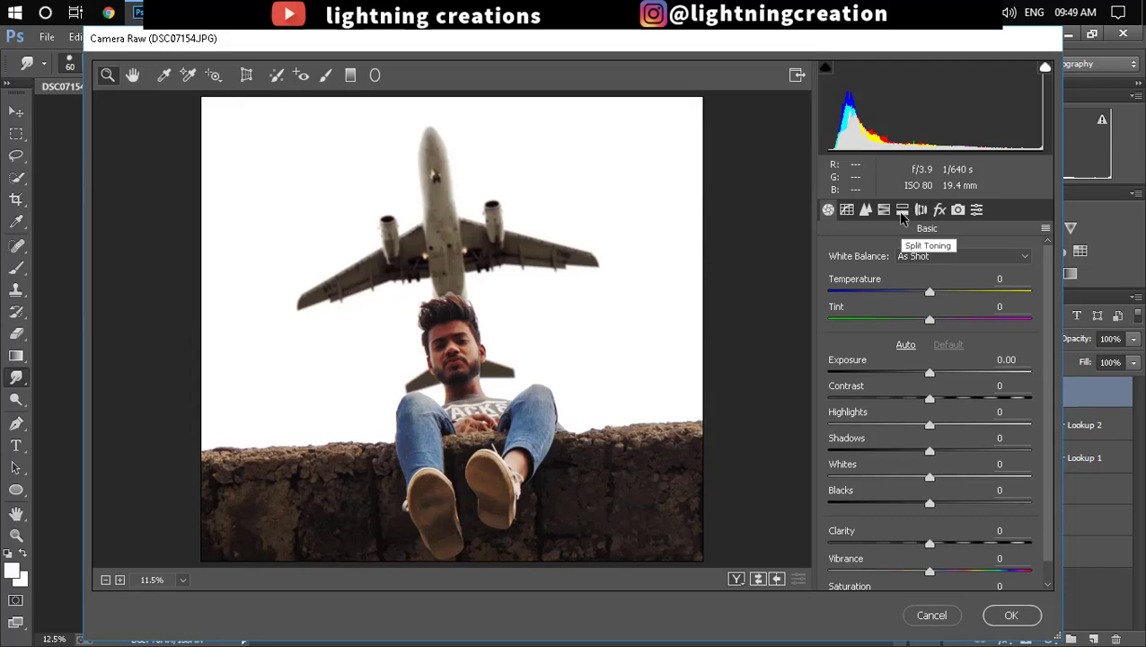
Step: Set Highlights -14, Shadows +31, Blacks +23 and Clarity +8
mouse_move(930, 424)
mouse_down()
mouse_move(885, 424)
mouse_move(914, 422)
mouse_move(979, 453)
mouse_move(961, 449)
mouse_up()
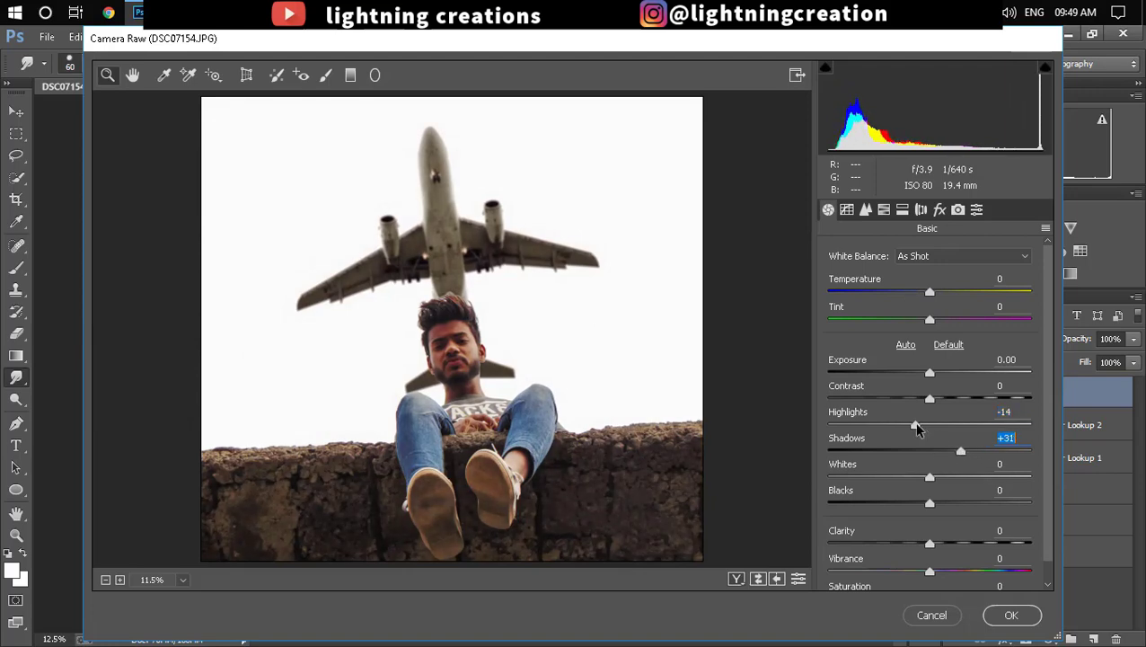
mouse_move(930, 502)
mouse_down()
mouse_move(963, 501)
mouse_move(953, 503)
mouse_up()
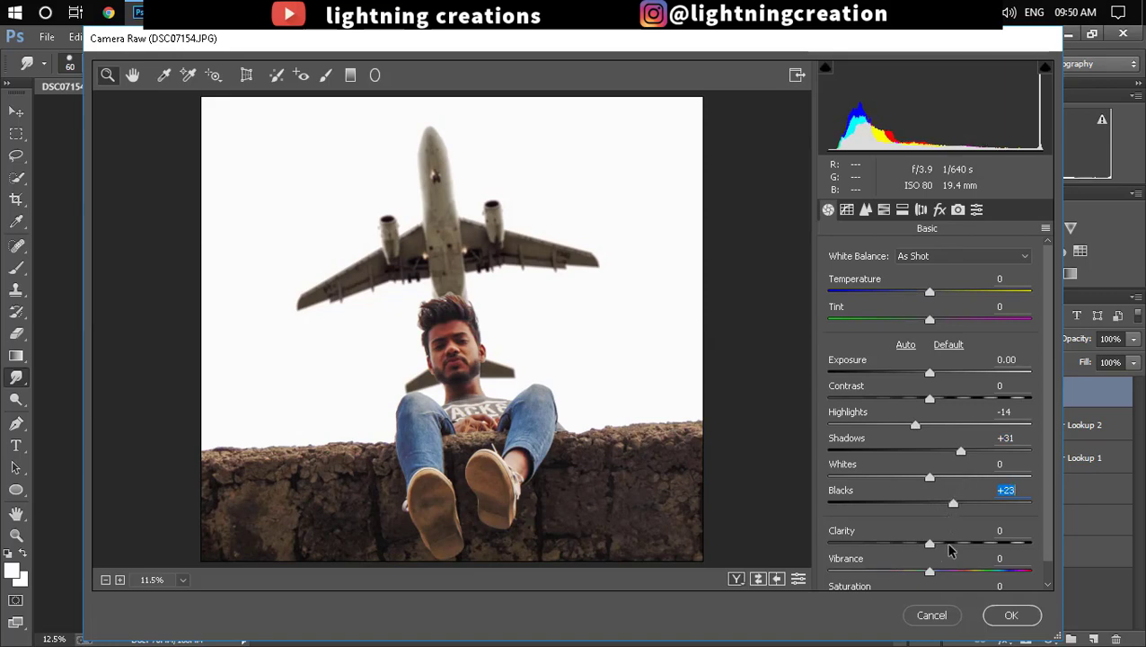
drag(930, 544, 937, 545)
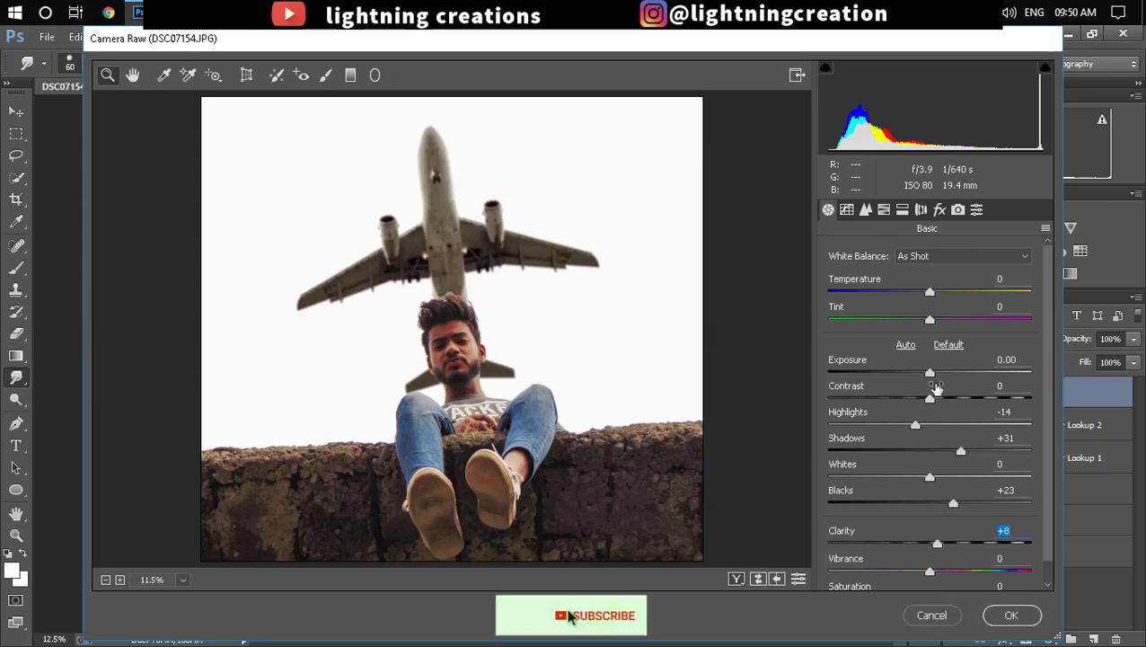
Step: In HSL, set Yellows saturation to -53 and shift the Blues hue
click(884, 210)
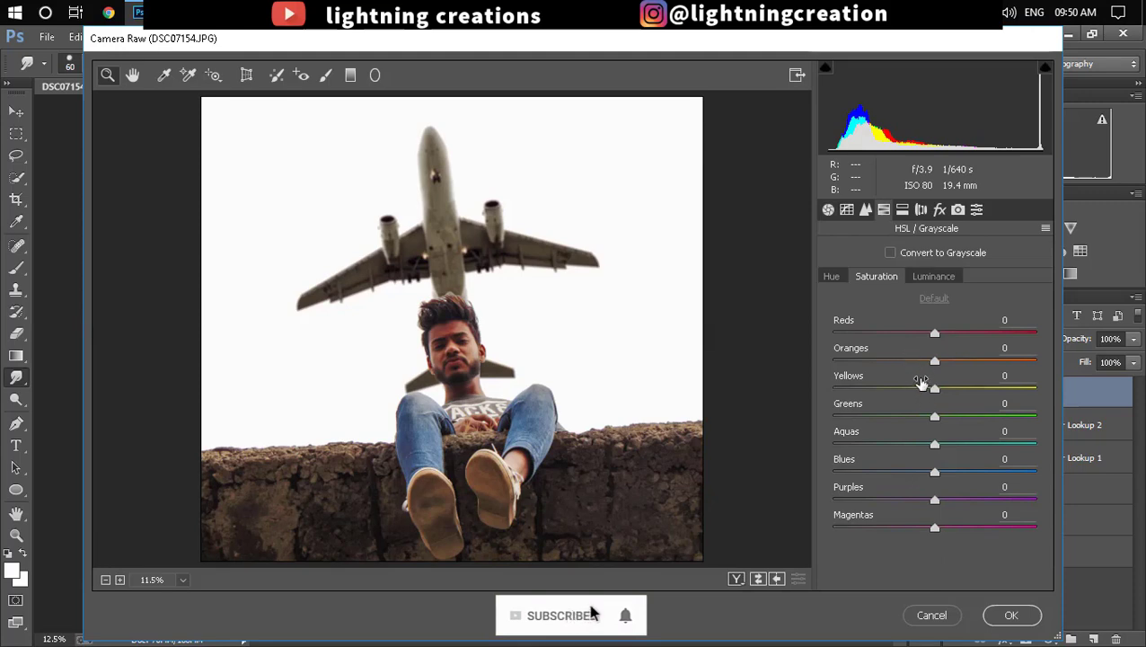
mouse_move(930, 389)
mouse_down()
mouse_move(945, 389)
mouse_move(862, 392)
mouse_up()
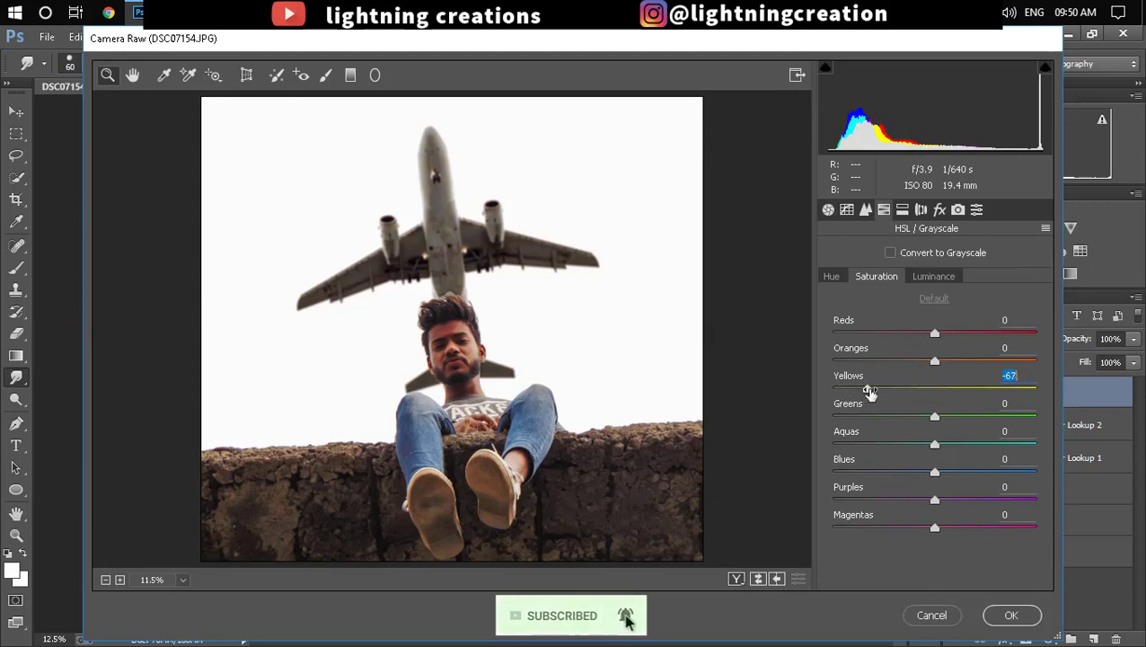
drag(864, 394, 880, 390)
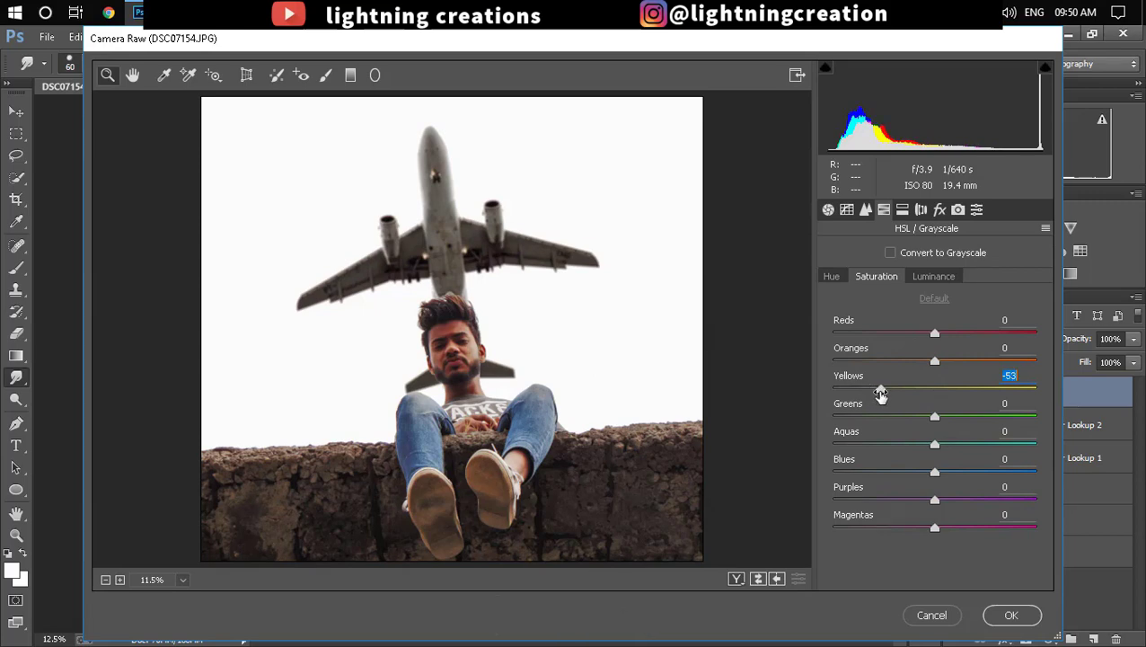
click(831, 277)
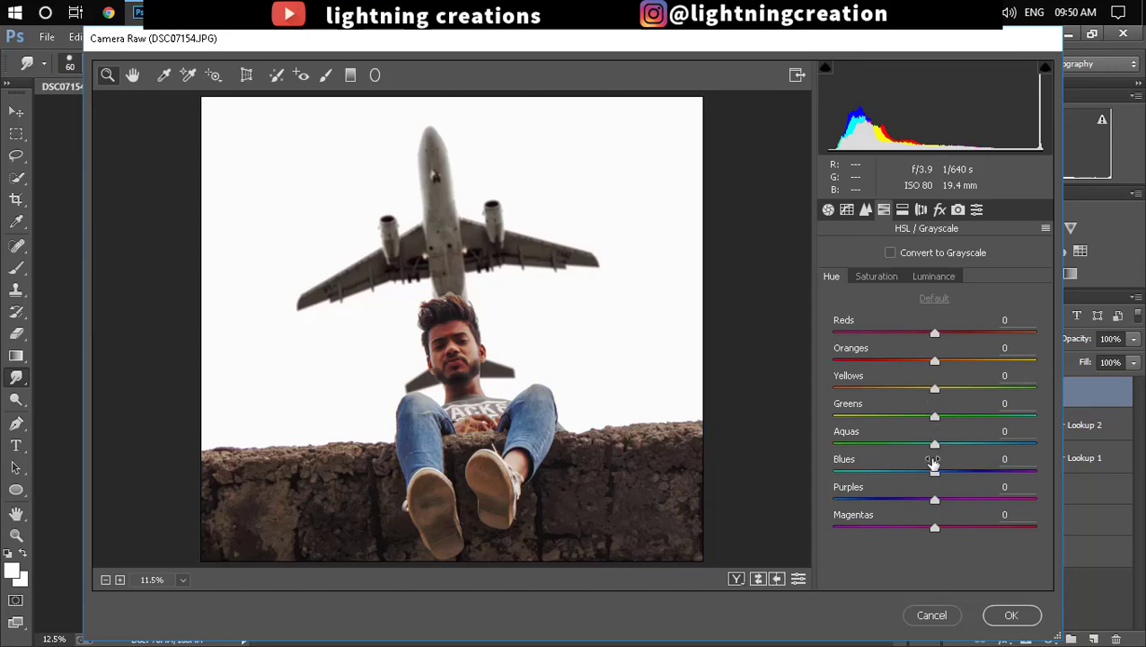
mouse_move(935, 469)
mouse_down()
mouse_move(962, 470)
mouse_move(841, 467)
mouse_move(859, 466)
mouse_up()
click(882, 275)
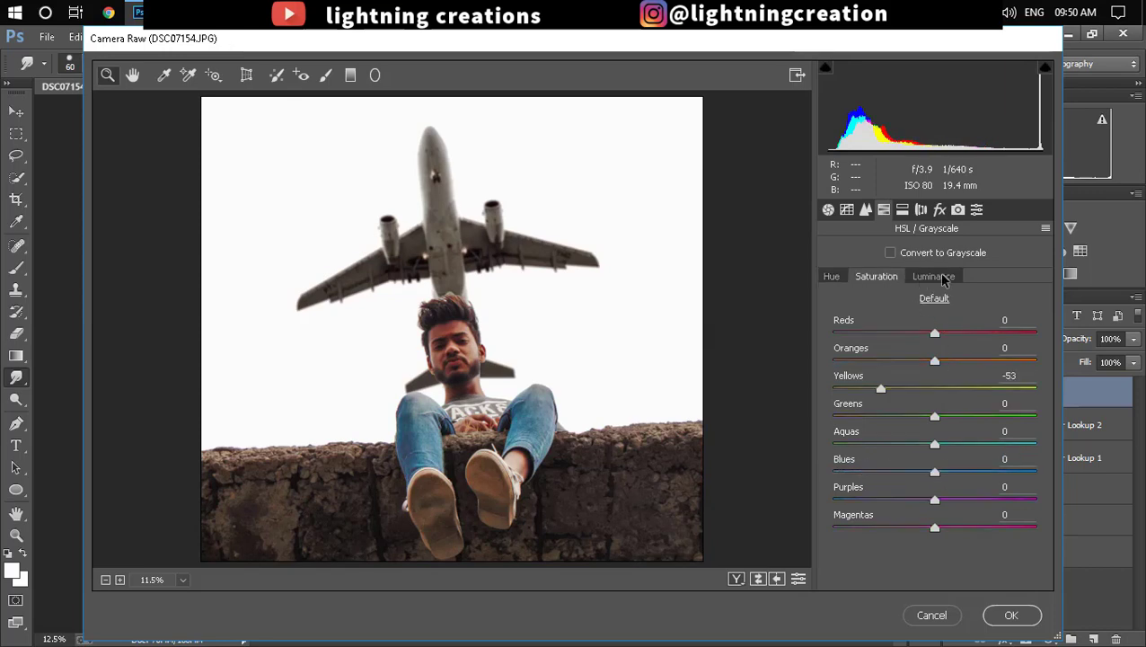
Step: Lower Reds saturation to -34 and raise Oranges luminance to +15
click(941, 276)
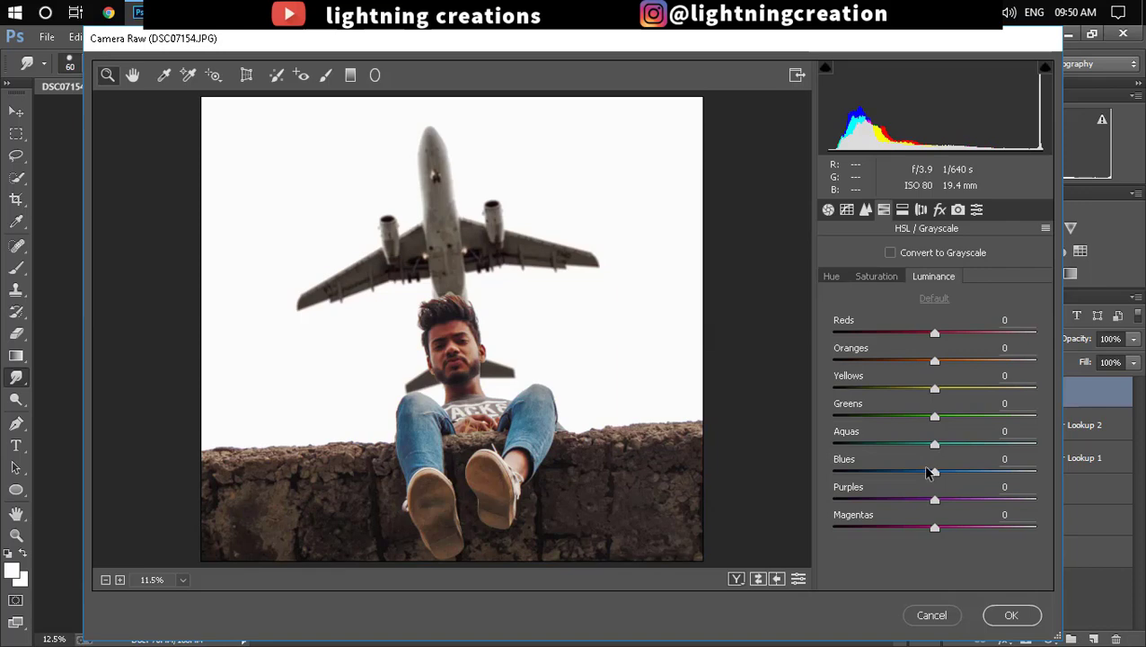
click(894, 279)
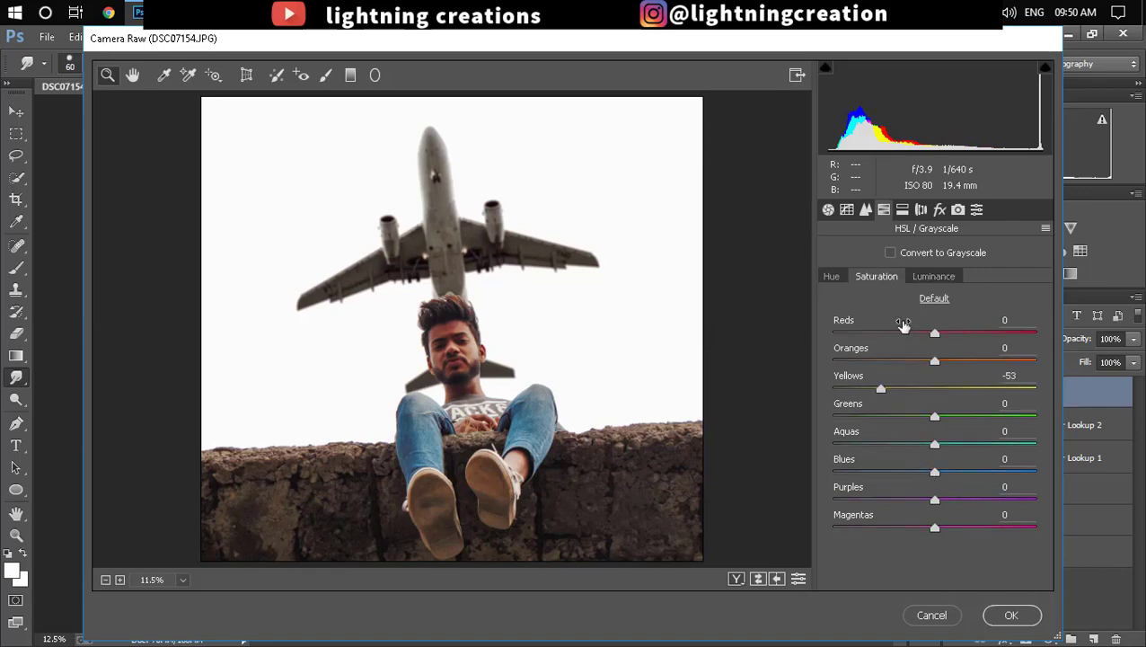
drag(930, 335, 899, 335)
click(933, 277)
mouse_move(935, 362)
mouse_down()
mouse_move(959, 366)
mouse_move(952, 361)
mouse_up()
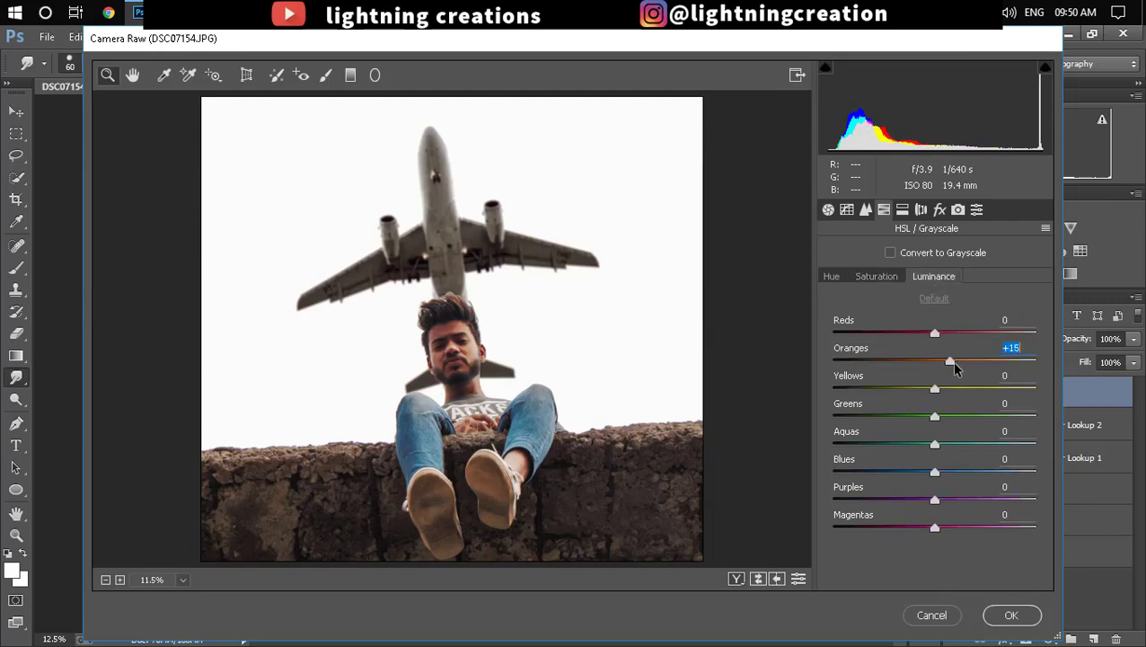
click(903, 210)
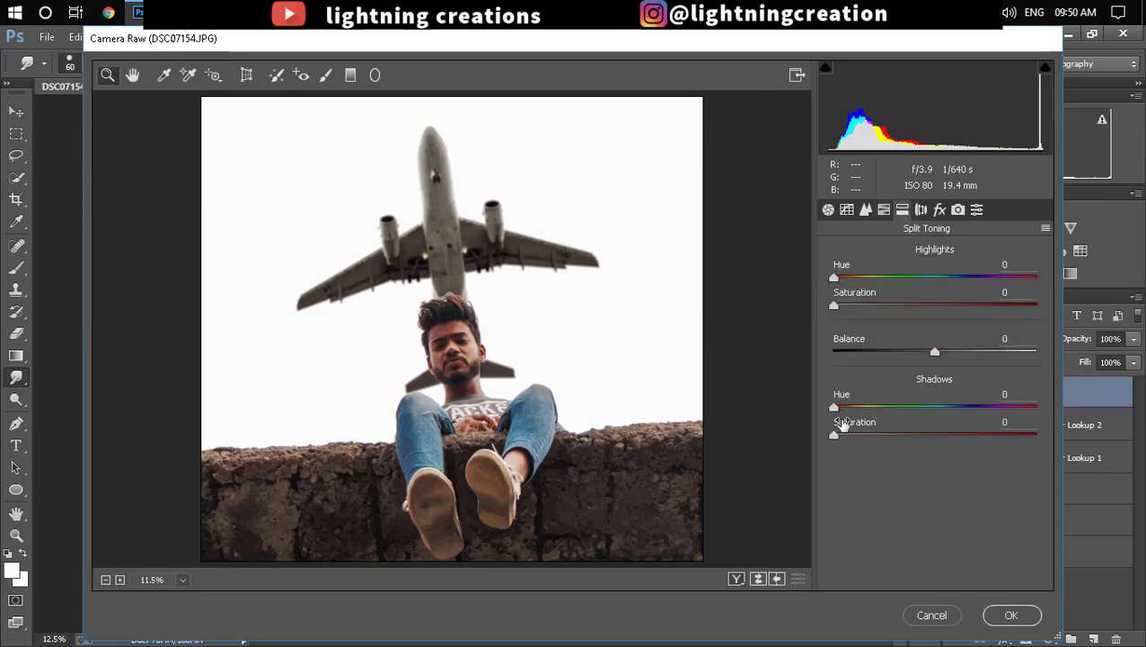
Step: Tint the shadows with hue 195 and saturation 9
click(850, 436)
drag(835, 408, 944, 409)
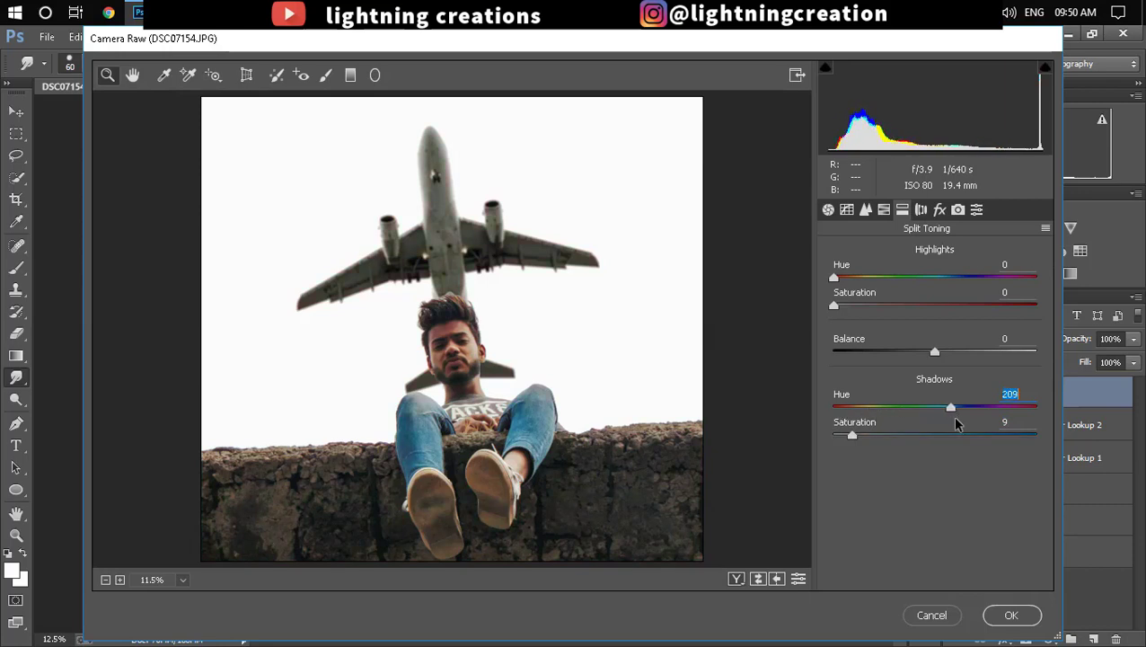
mouse_move(952, 423)
mouse_down()
mouse_move(928, 425)
mouse_move(1053, 431)
mouse_move(864, 444)
mouse_move(853, 455)
mouse_up()
key(Up)
key(Up)
key(Up)
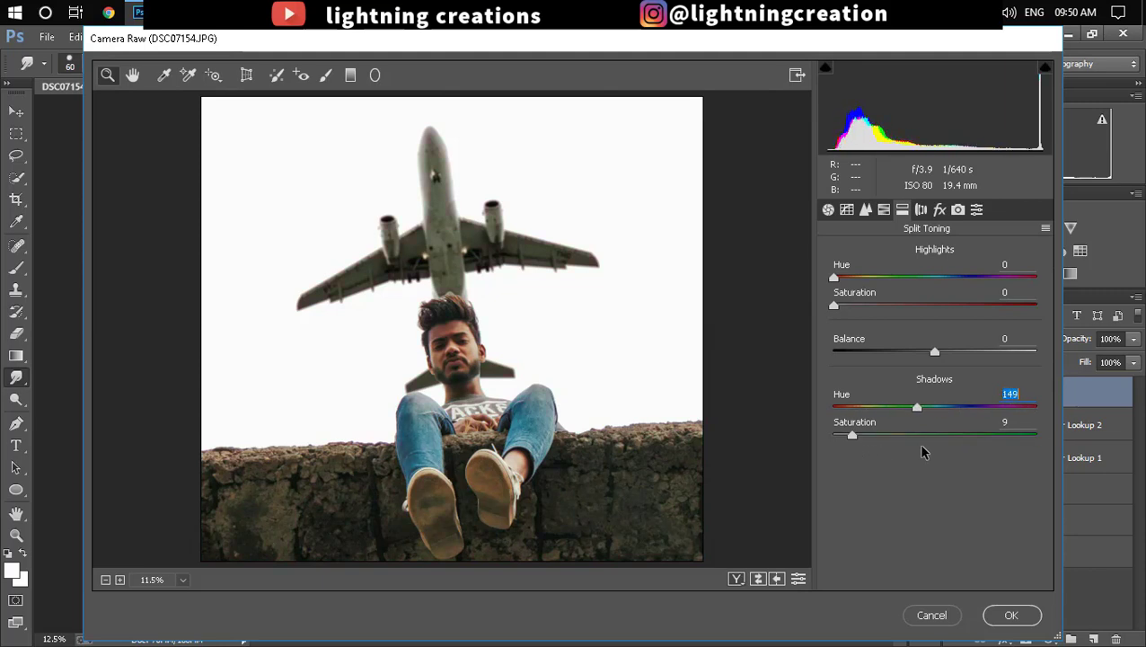
key(Up)
key(Up)
key(Up)
Step: Tint the highlights with hue 65 and saturation 3
mouse_move(839, 280)
mouse_down()
mouse_move(949, 308)
mouse_move(866, 310)
mouse_up()
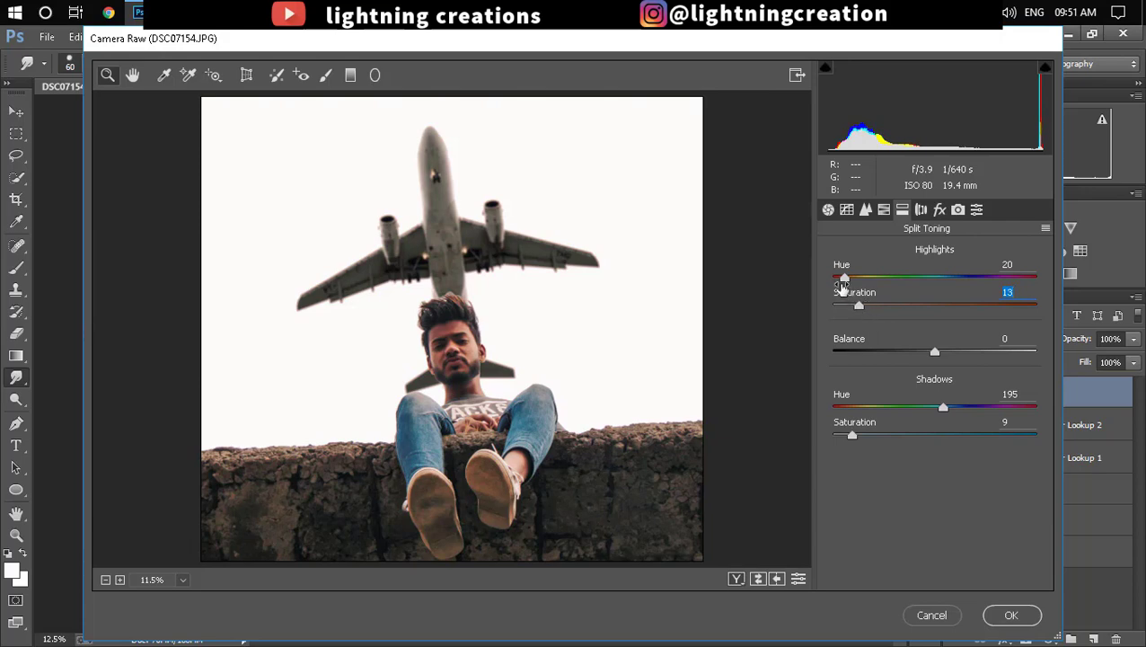
drag(845, 276, 978, 277)
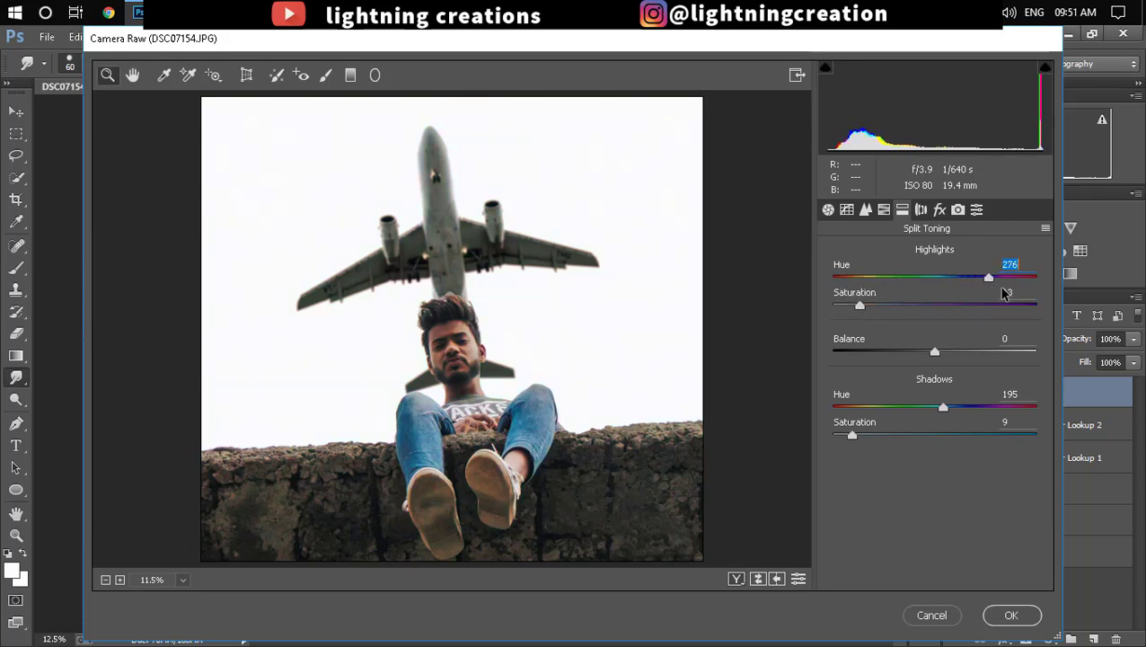
drag(973, 293, 842, 310)
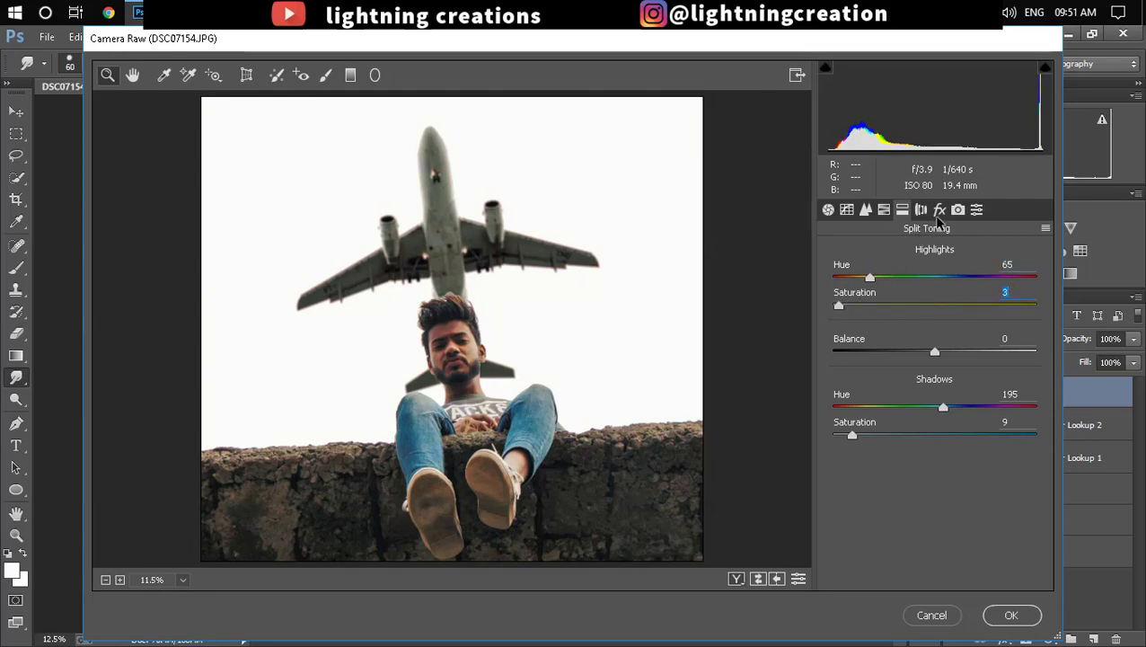
Step: Set Dehaze to +3 and Contrast to +12
click(940, 210)
mouse_move(930, 281)
mouse_down()
mouse_move(966, 283)
mouse_move(885, 285)
mouse_move(942, 283)
mouse_move(933, 295)
mouse_up()
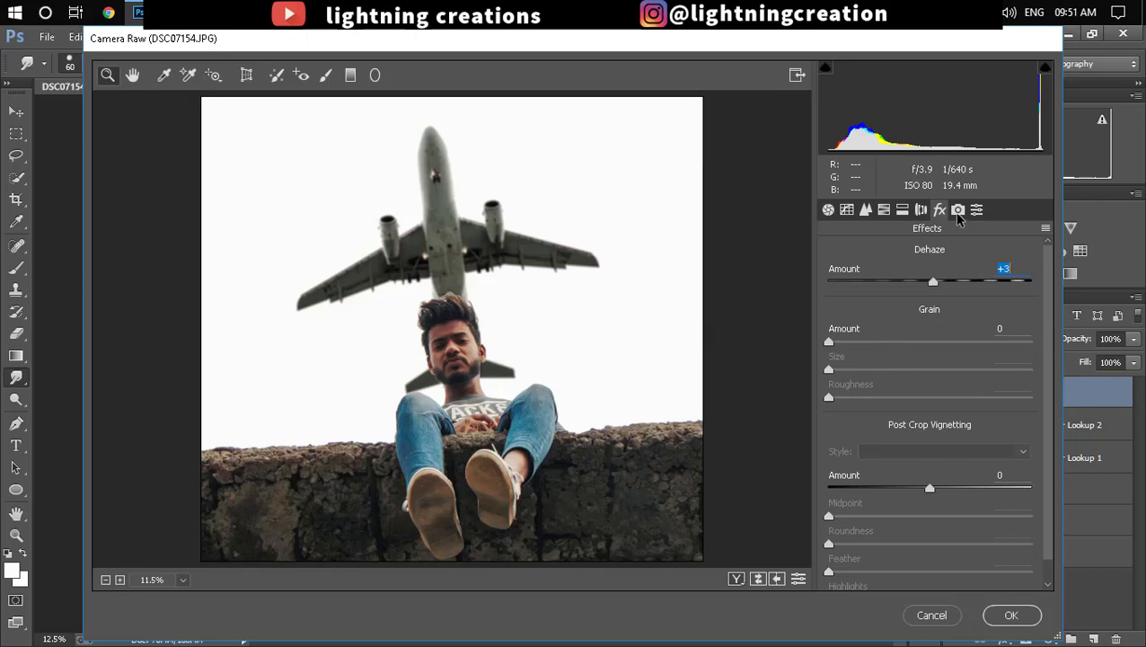
click(829, 212)
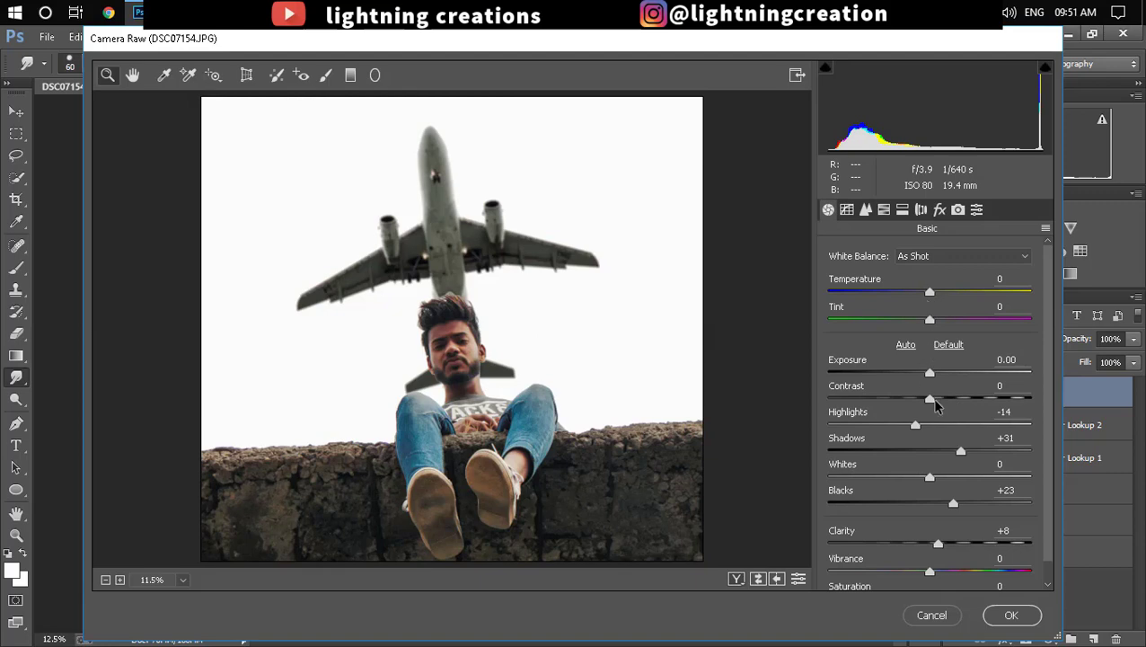
mouse_move(931, 398)
mouse_down()
mouse_move(952, 400)
mouse_move(942, 404)
mouse_up()
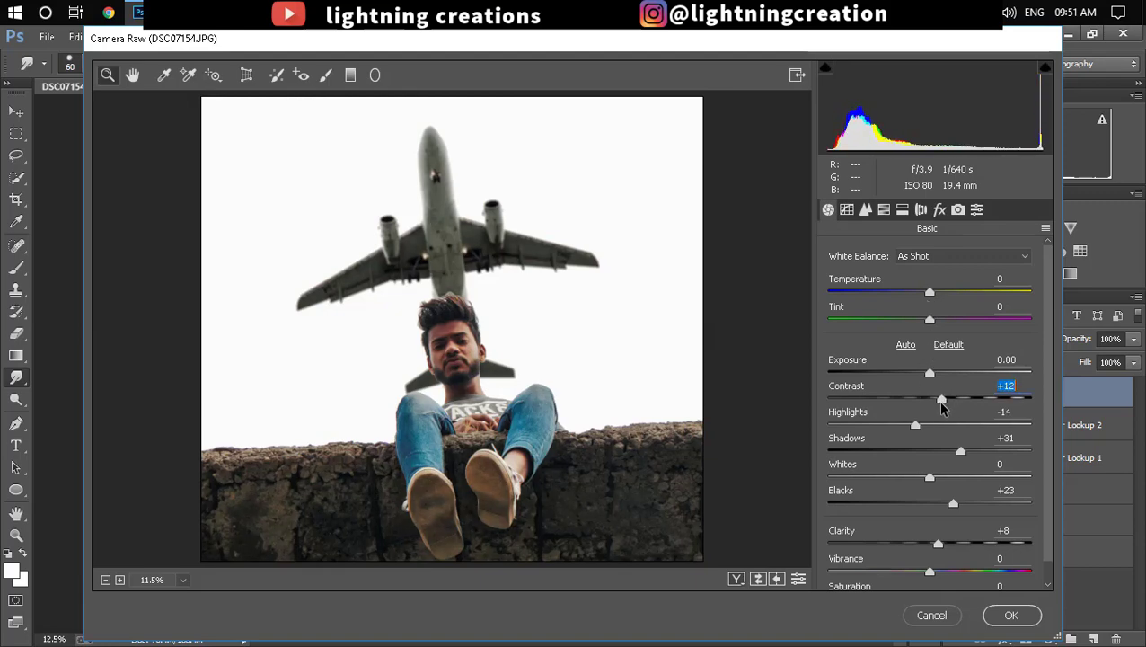
Step: Add a post-crop vignette with Amount -34 and Feather 65
click(941, 212)
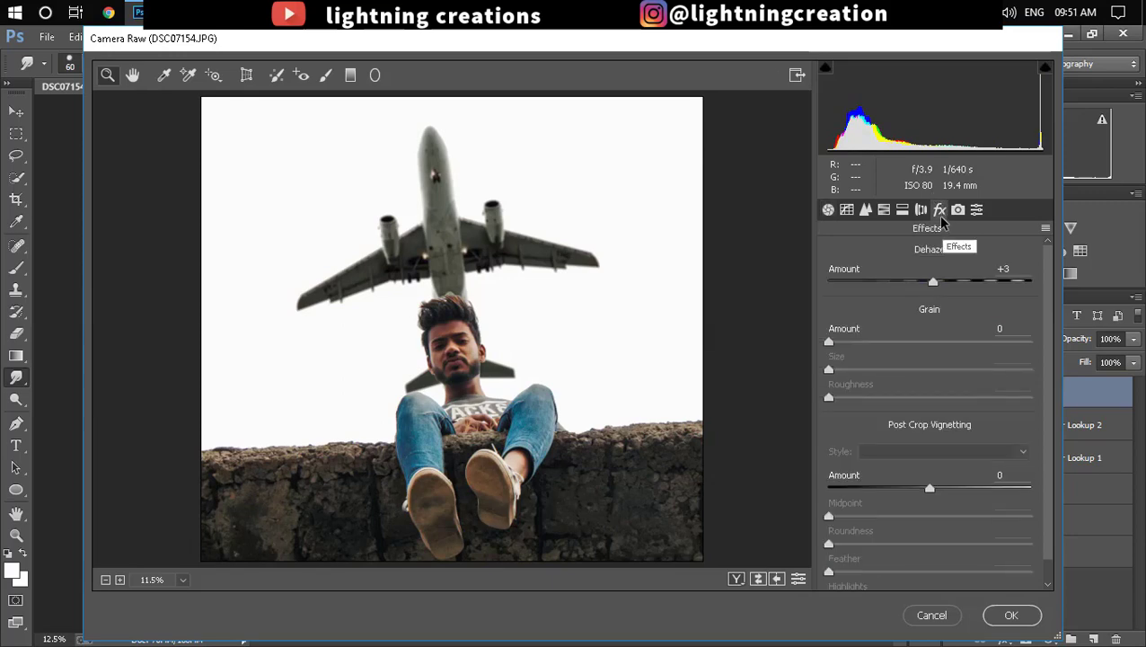
drag(926, 488, 894, 488)
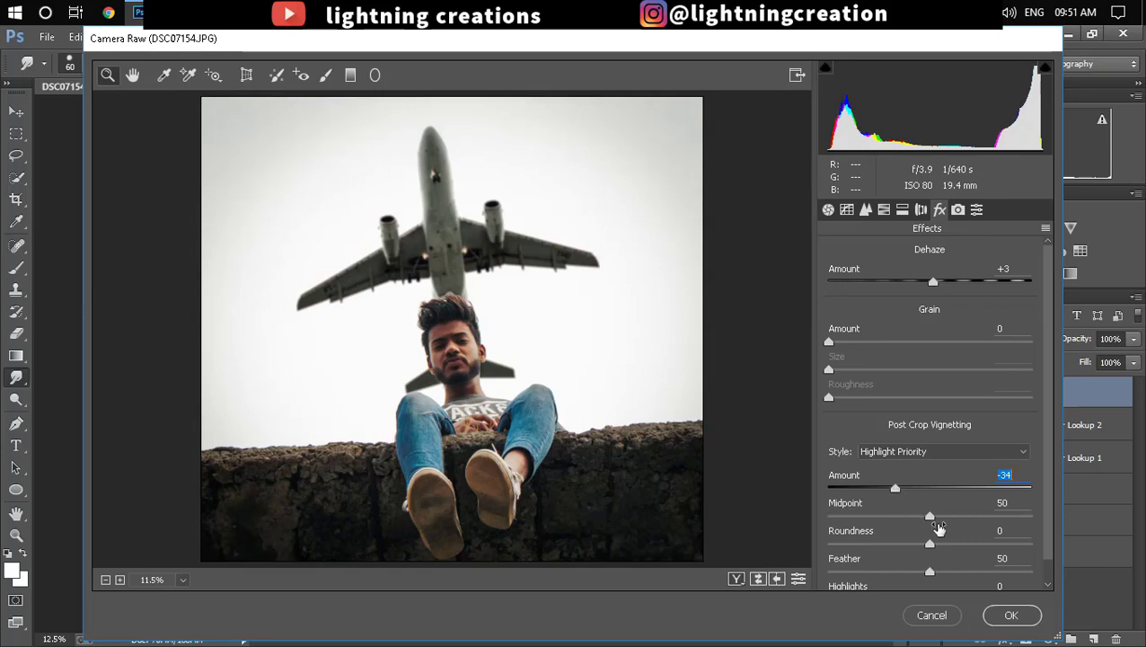
drag(930, 572, 959, 572)
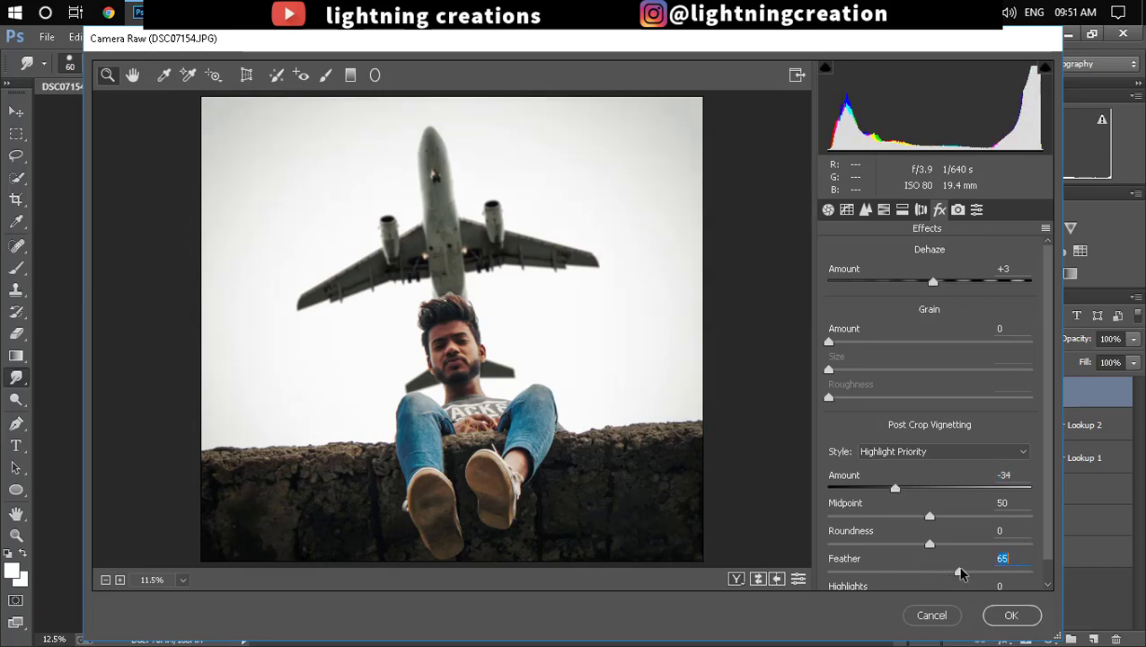
Step: In Camera Calibration, set Blue Primary Hue -28 and Red Primary Saturation -37
click(957, 210)
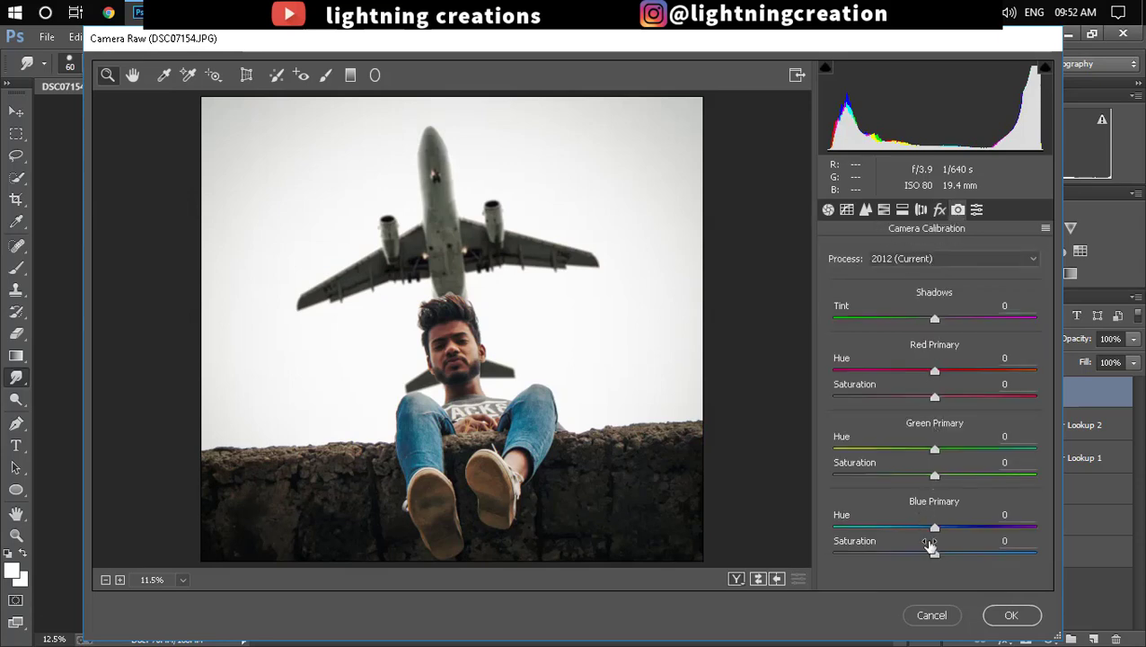
mouse_move(934, 527)
mouse_down()
mouse_move(885, 533)
mouse_move(894, 536)
mouse_up()
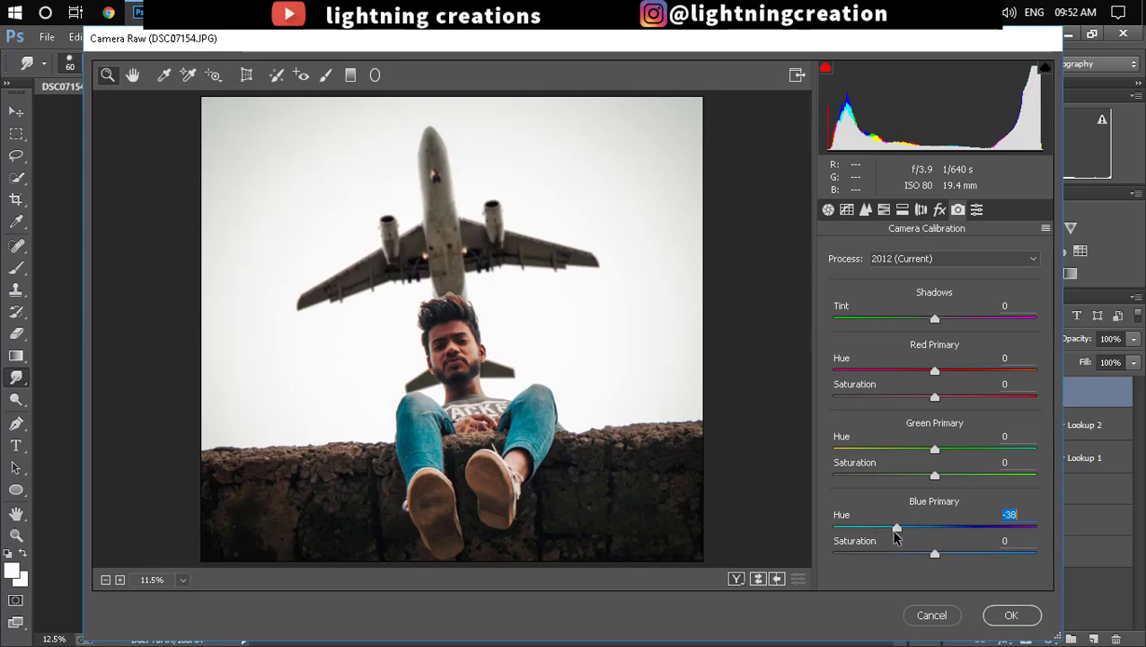
drag(904, 536, 909, 531)
drag(935, 397, 896, 404)
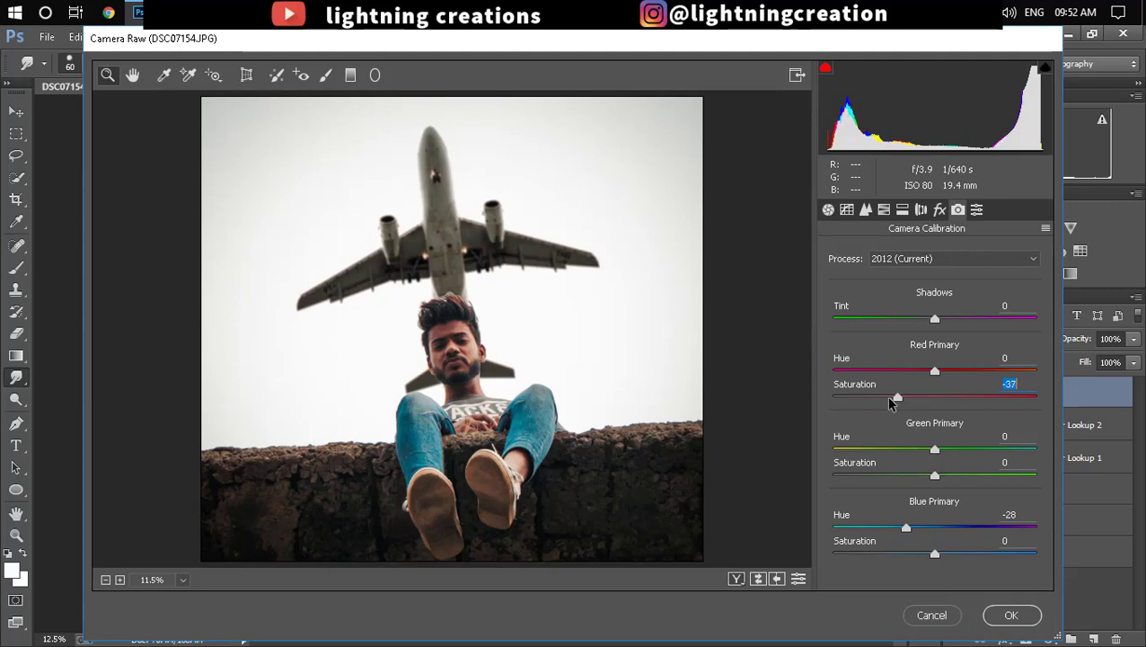
Step: Raise Vibrance to +16 and lower Saturation to -7 in Basic
click(829, 210)
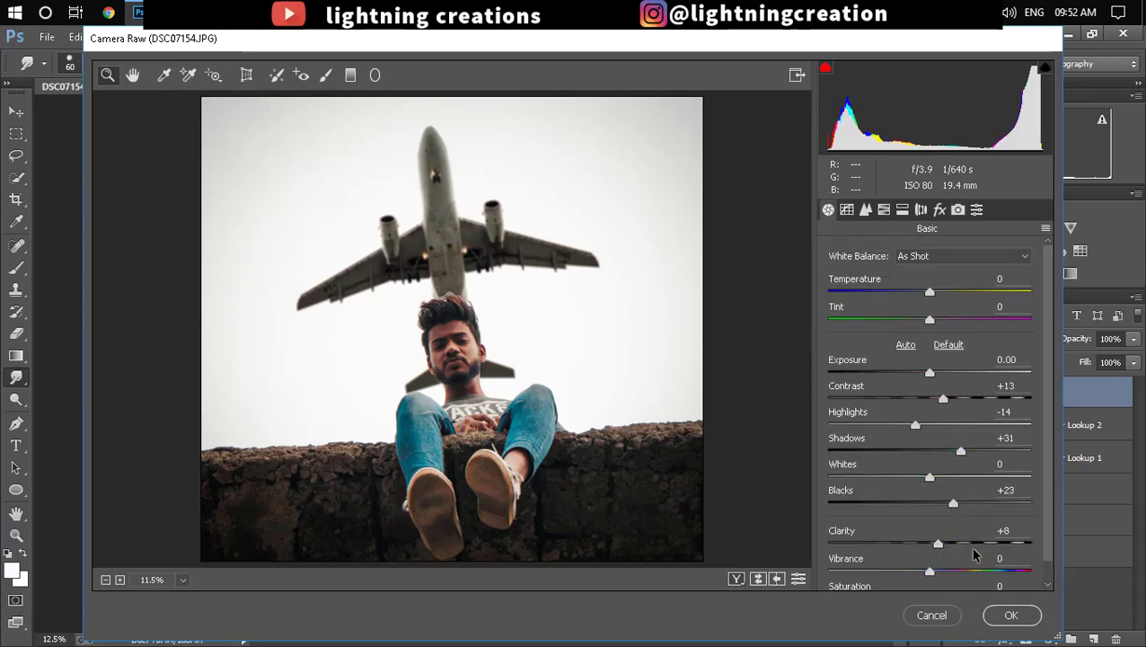
drag(932, 572, 945, 571)
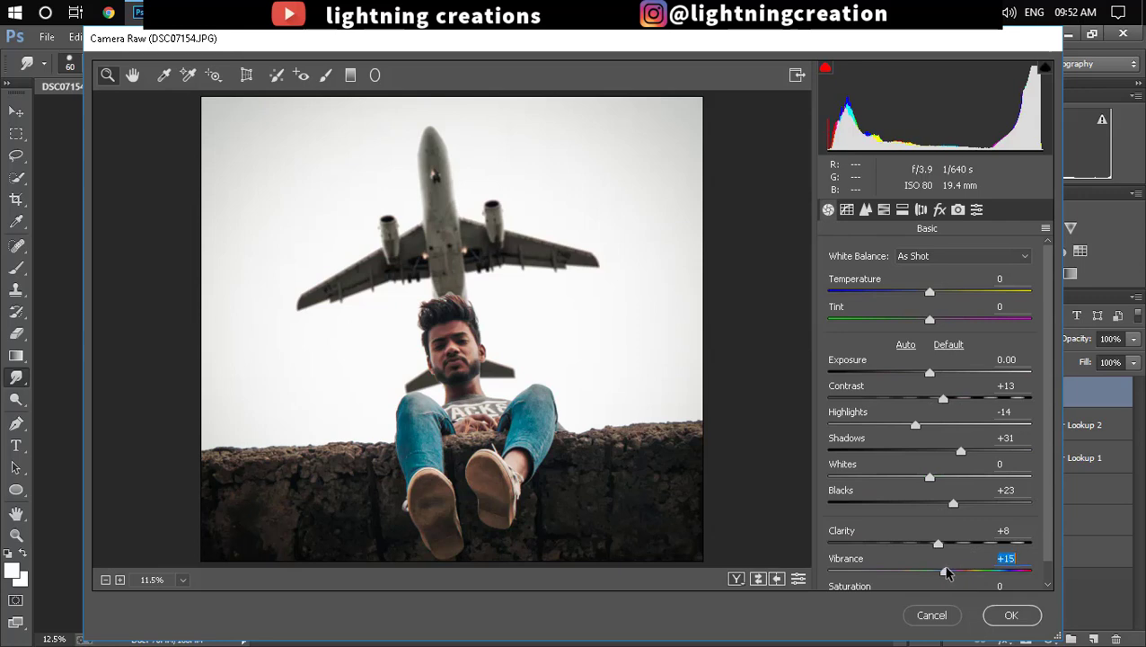
scroll(1009, 566, down, 1)
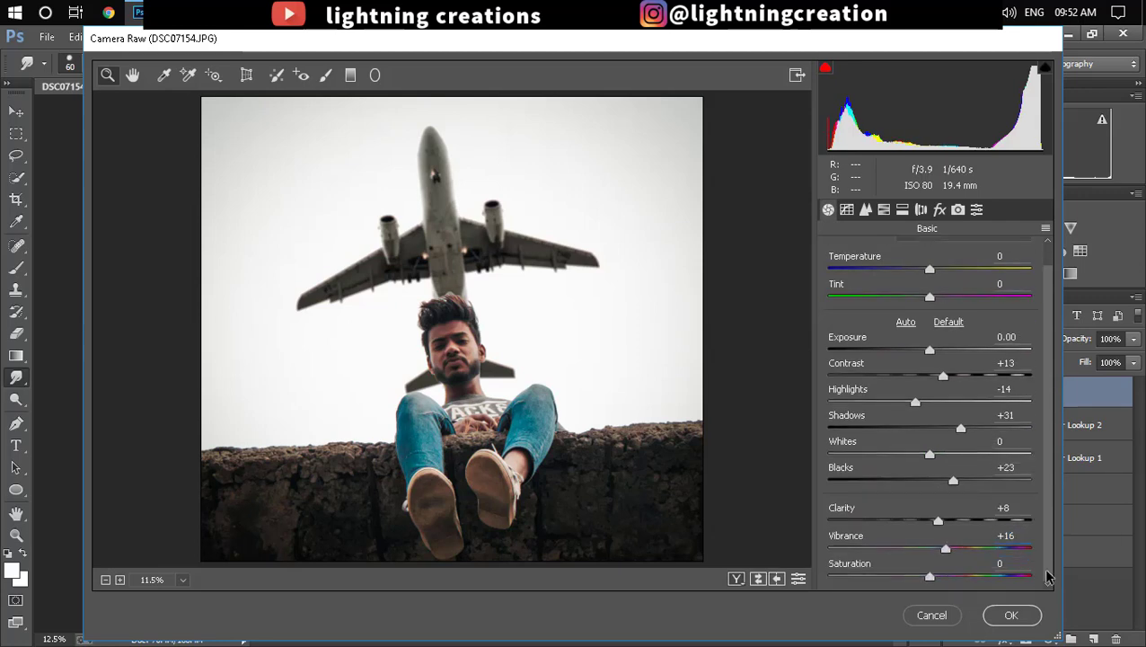
drag(930, 577, 922, 577)
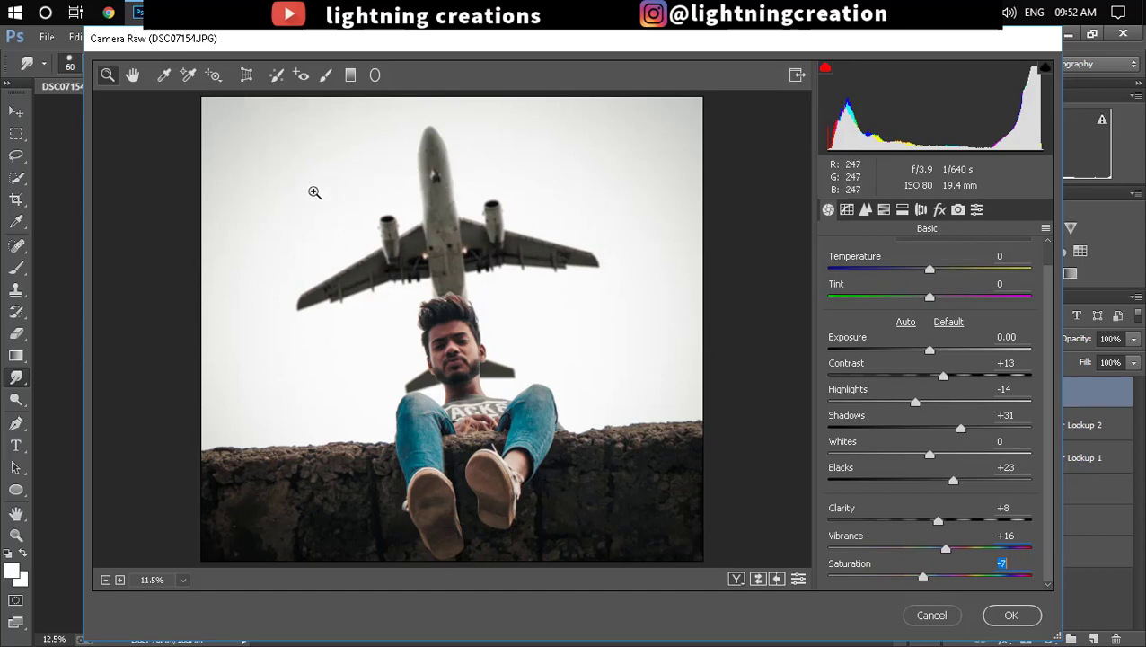
Step: Drag a graduated filter up over the bottom wall at Exposure -2.20
click(350, 75)
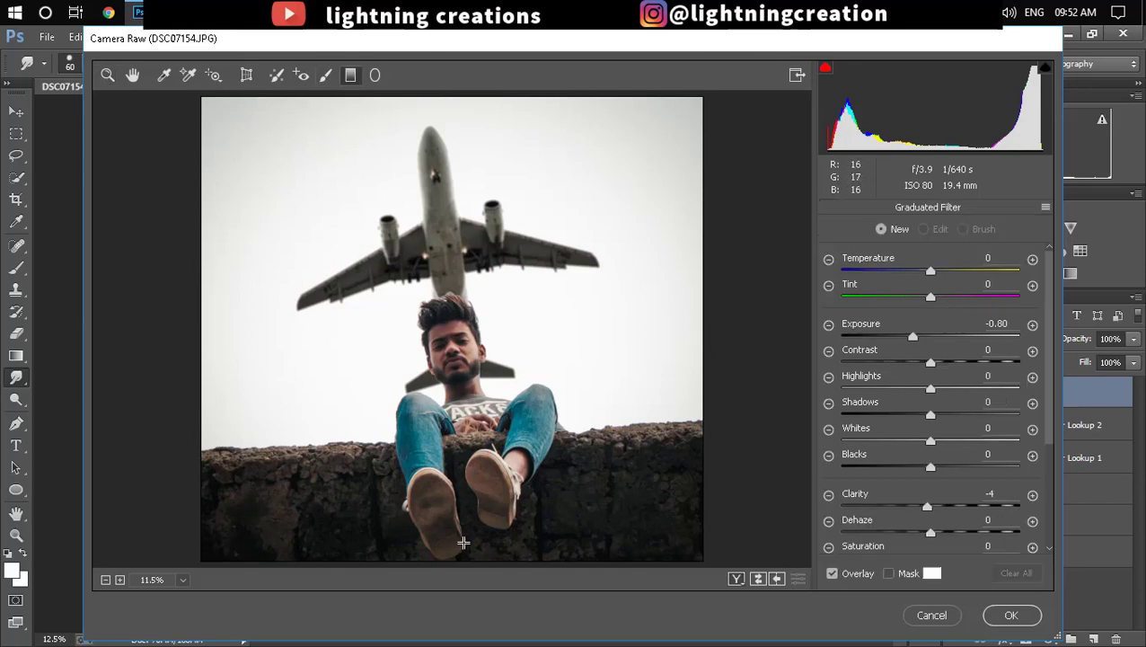
key(ctrl+minus)
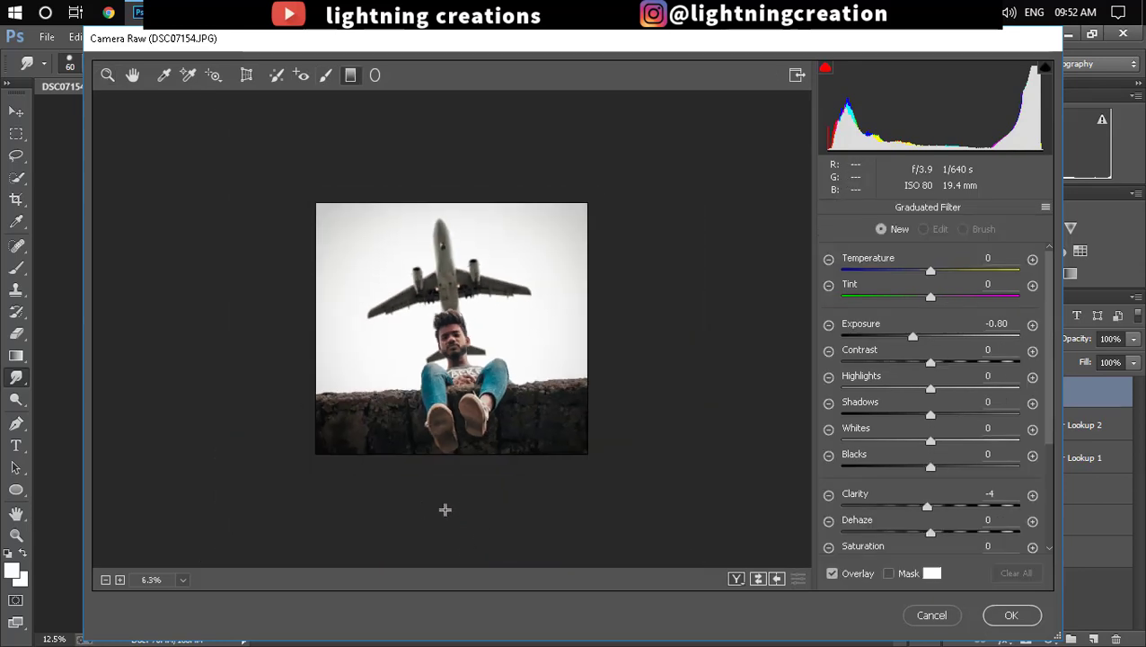
drag(444, 509, 440, 386)
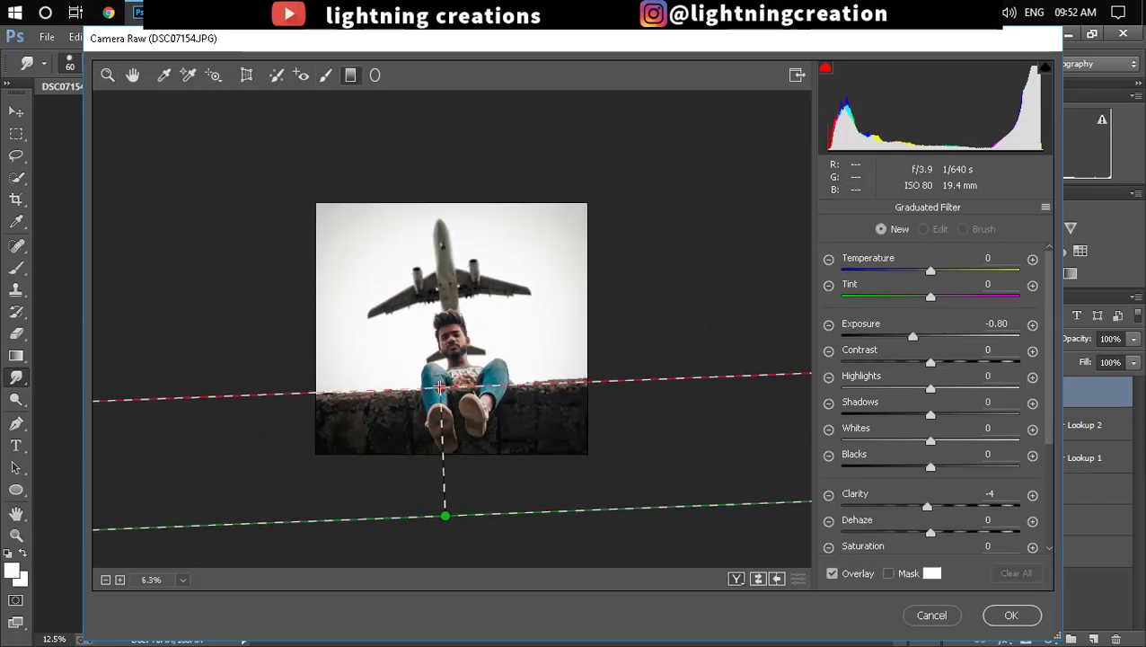
drag(912, 335, 872, 340)
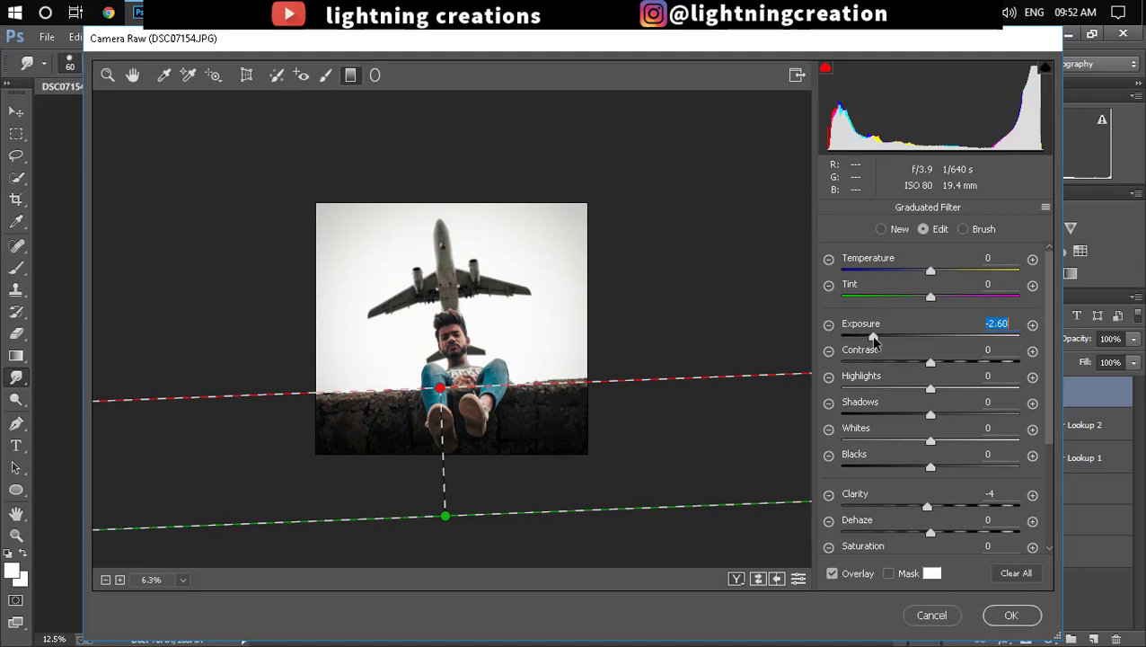
drag(874, 339, 879, 339)
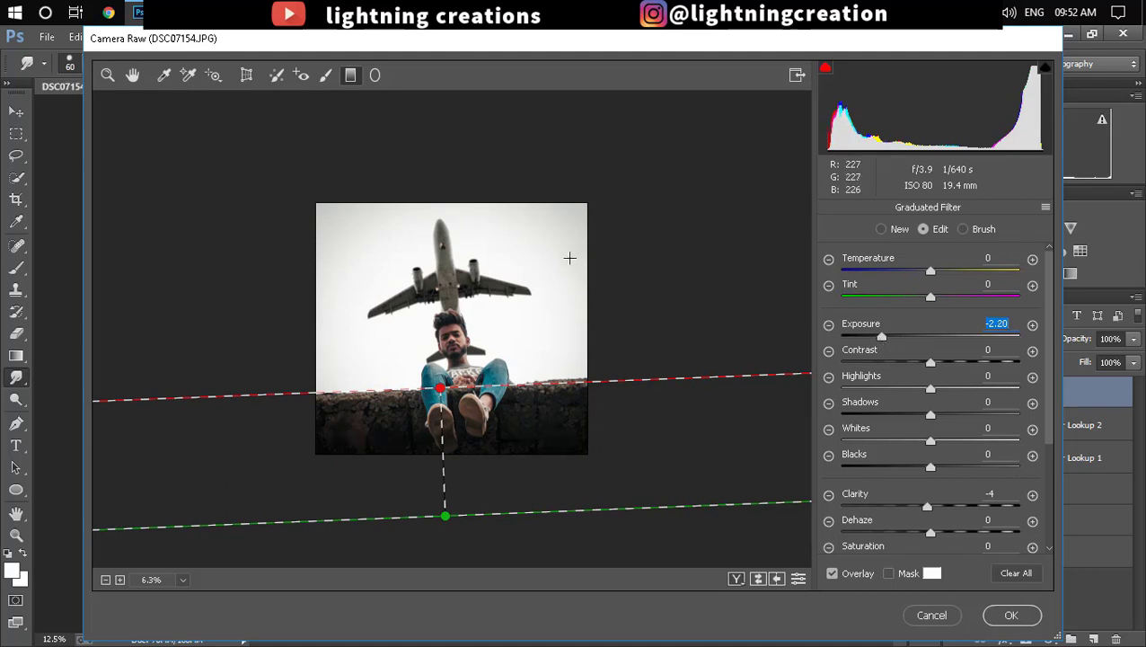
key(ctrl+plus)
key(ctrl+minus)
click(130, 76)
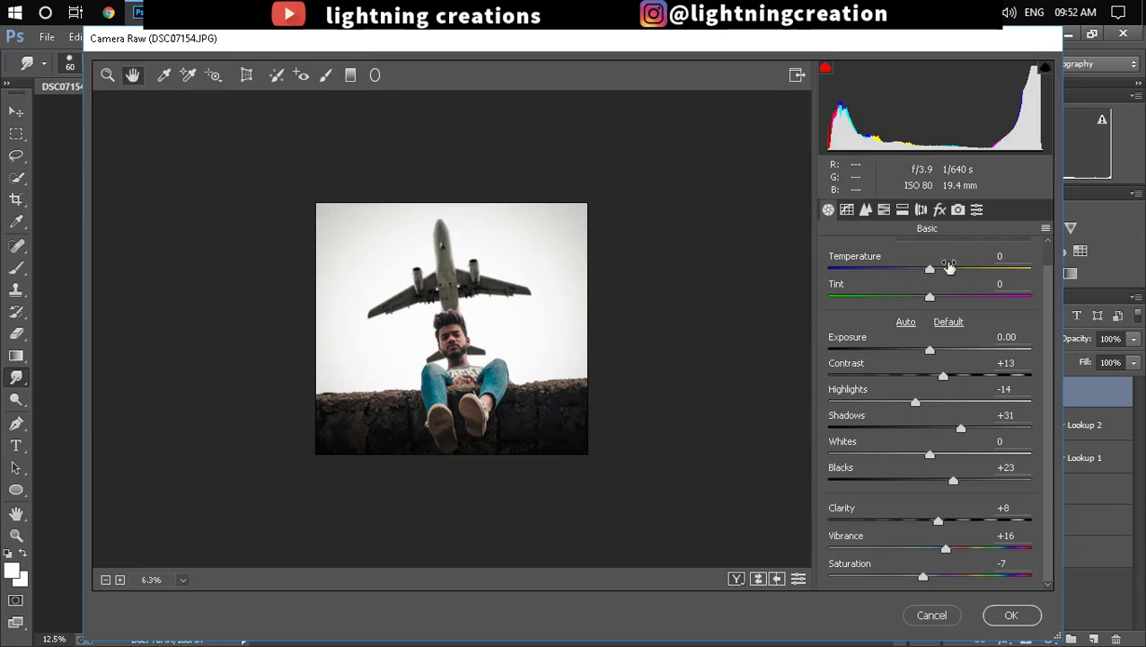
Step: Switch to the Point tone curve and add shadow, midtone and highlight control points
click(936, 210)
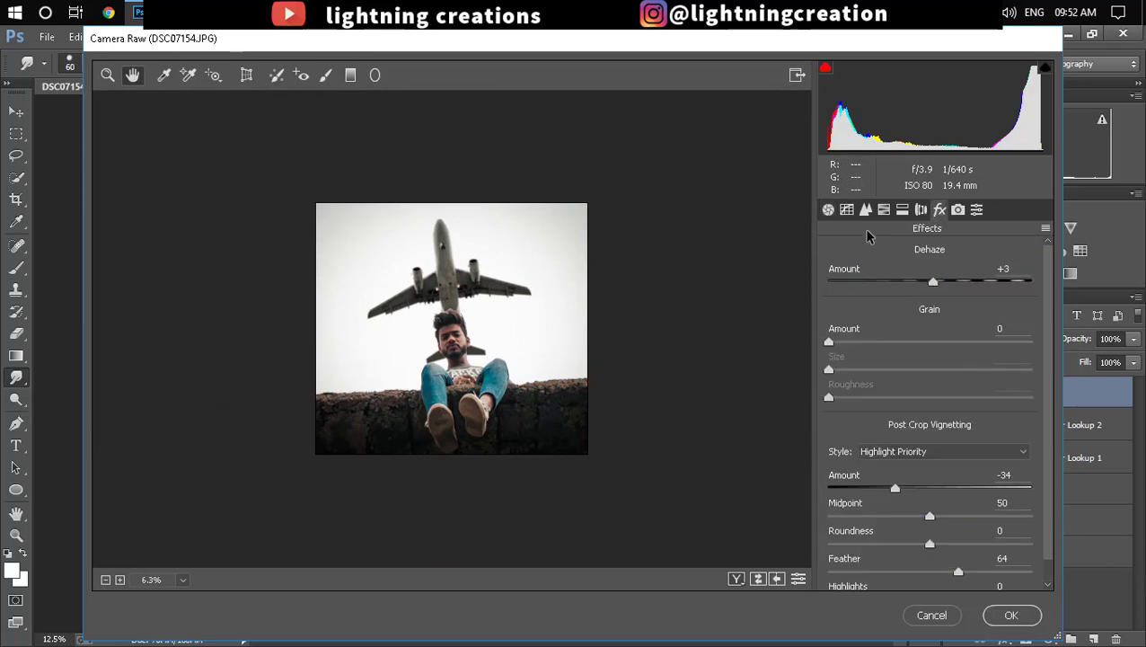
click(846, 209)
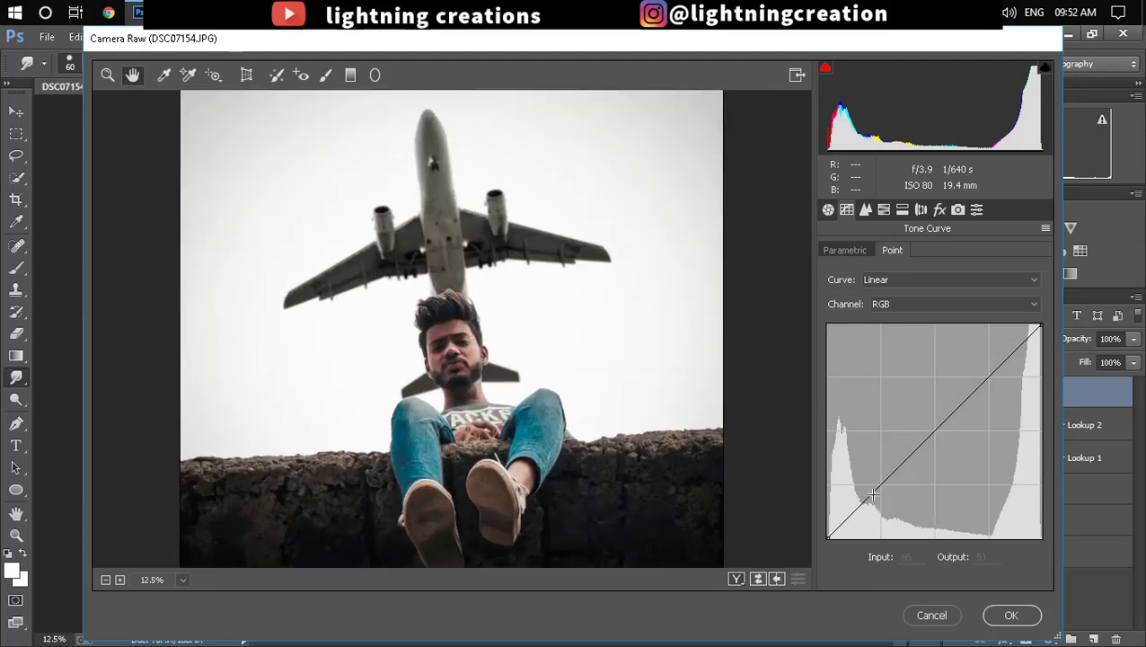
click(878, 486)
click(937, 430)
click(990, 375)
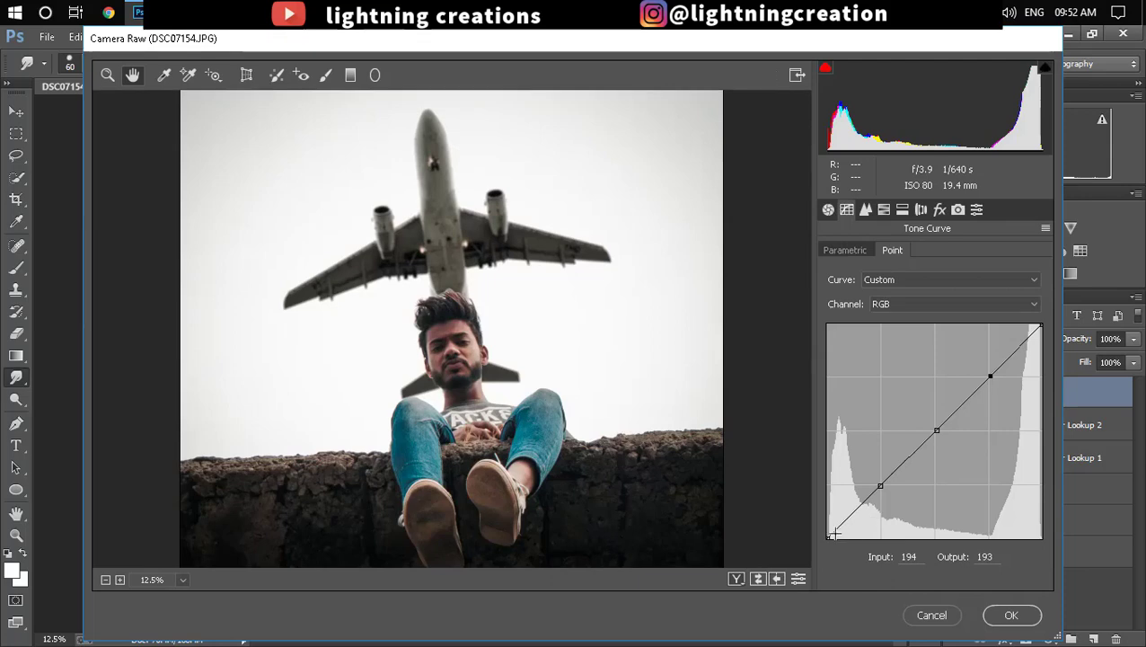
Step: Lift the black endpoint, raise the midtone point, and keep the highlight end at the top
drag(827, 537, 823, 536)
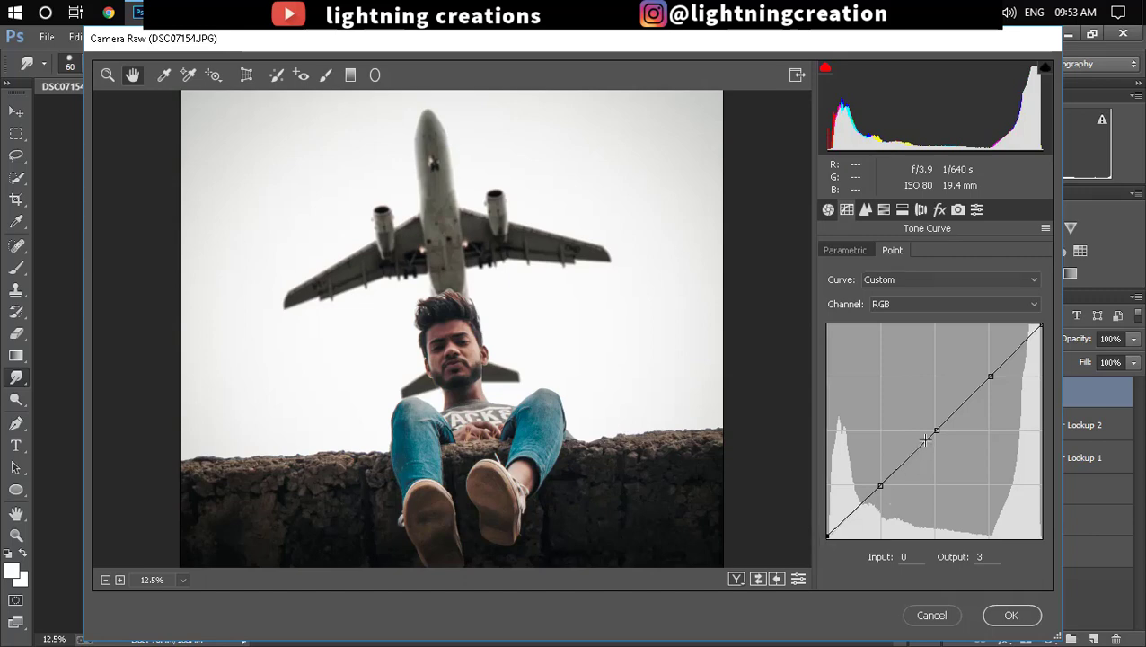
drag(881, 489, 884, 486)
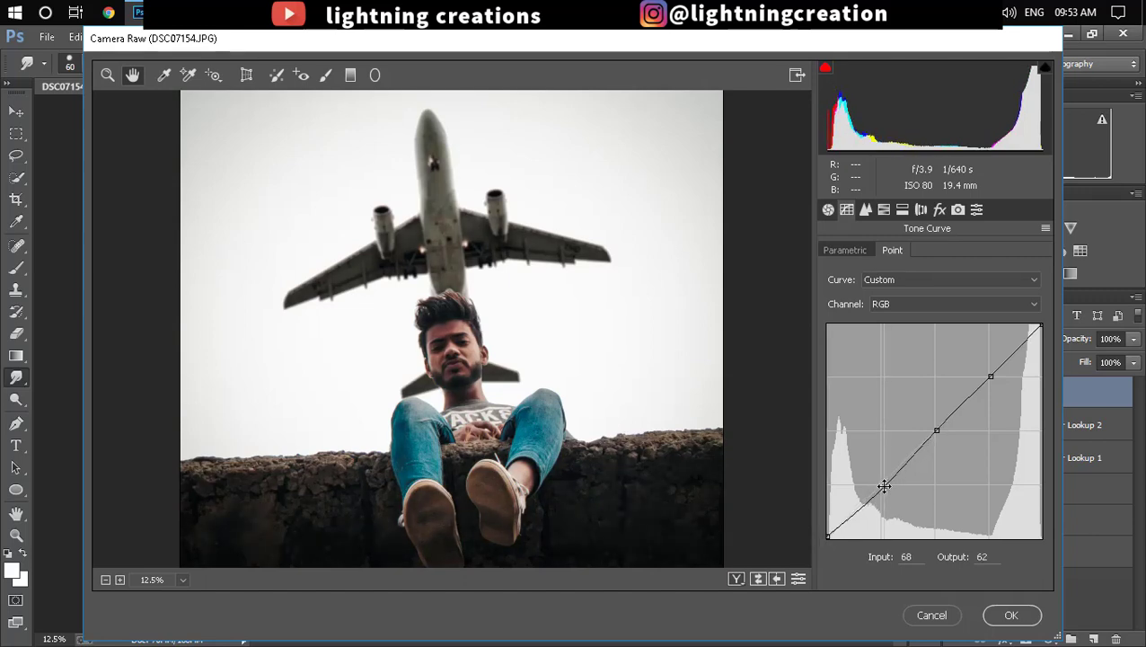
drag(936, 431, 934, 424)
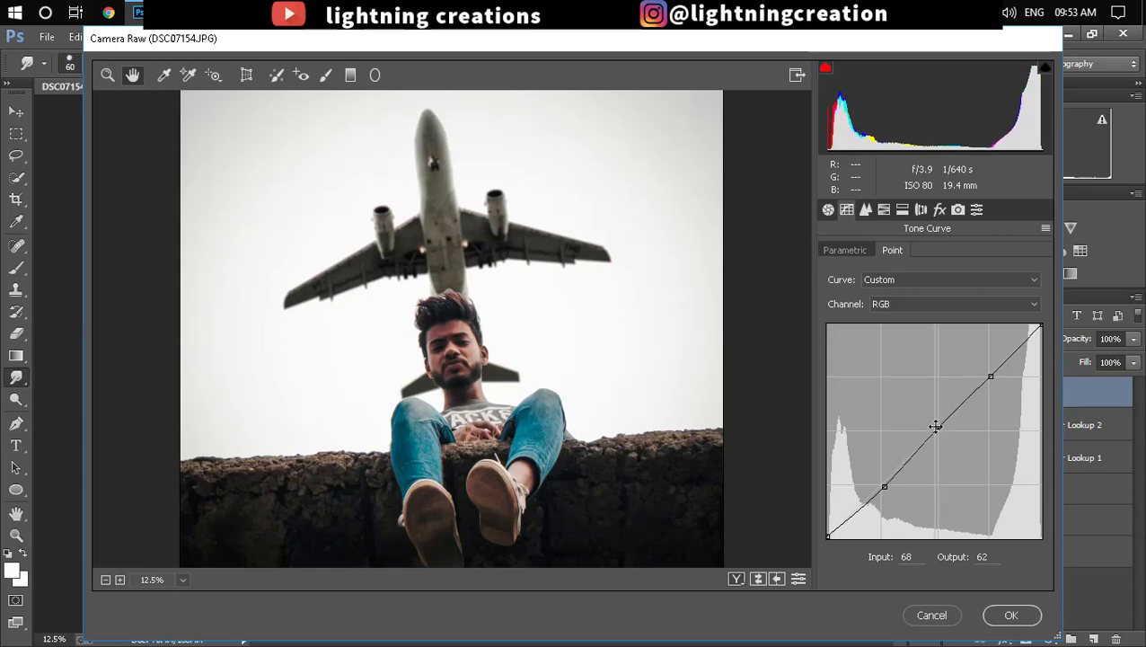
click(934, 424)
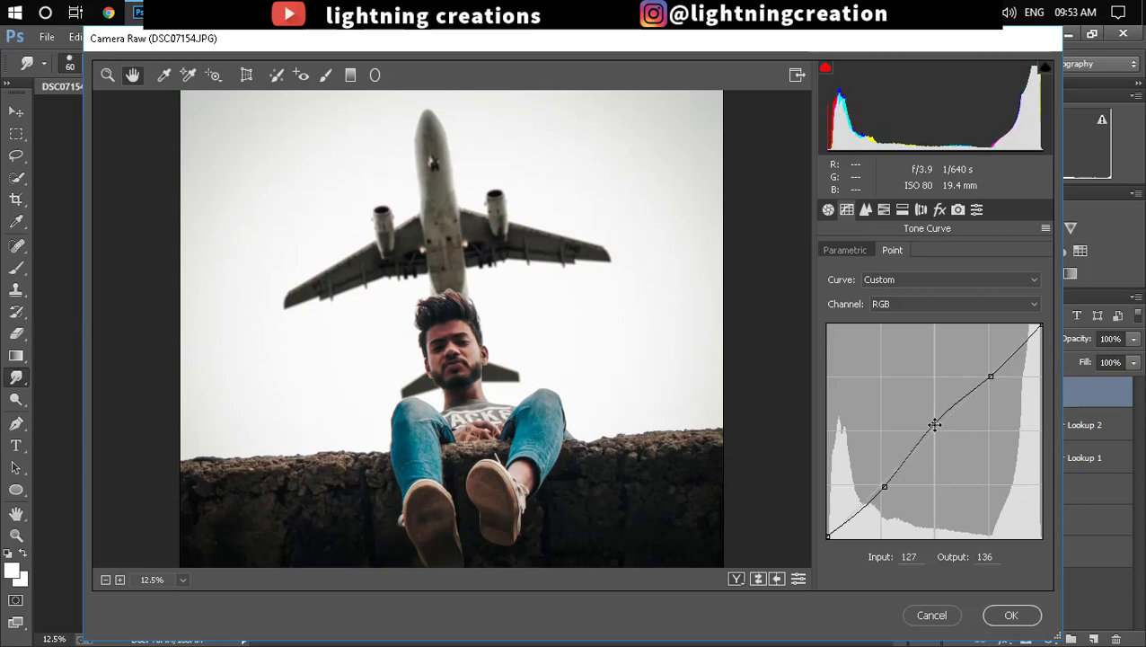
drag(936, 425, 935, 425)
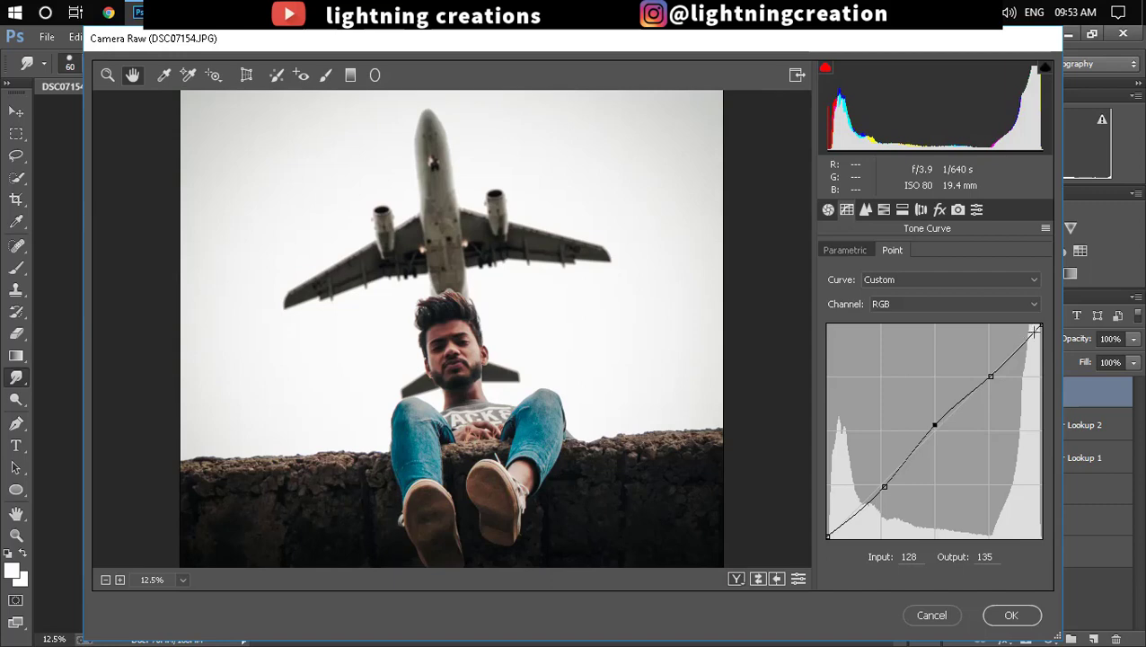
mouse_move(1034, 329)
mouse_down()
mouse_move(1038, 347)
mouse_move(1032, 324)
mouse_move(1035, 335)
mouse_up()
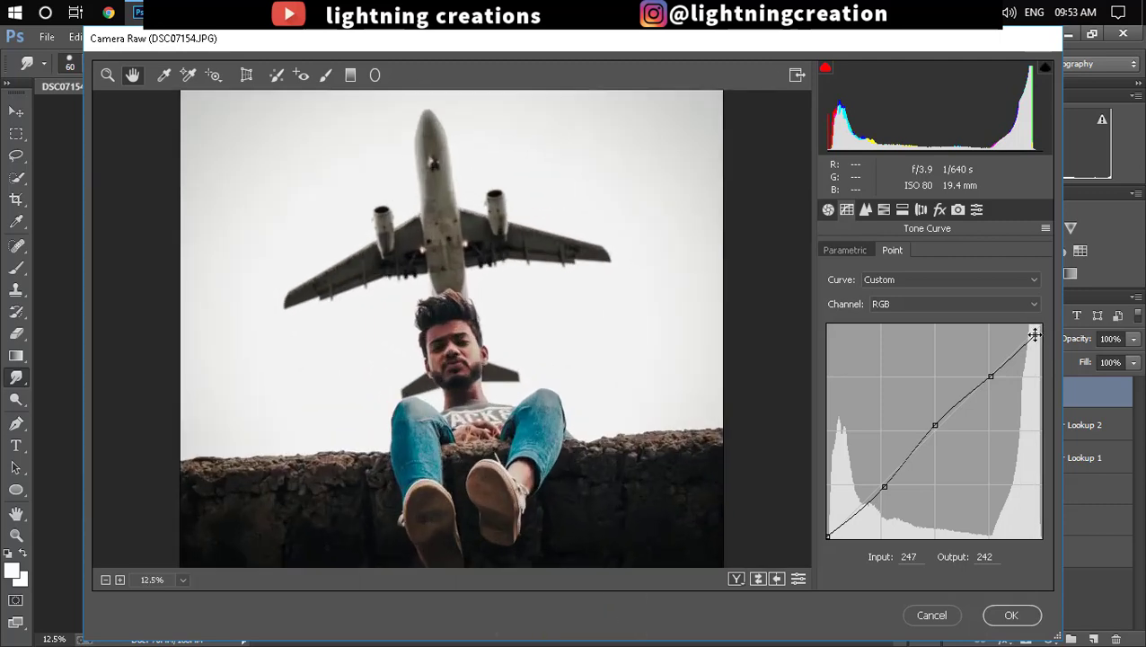
drag(1037, 334, 1039, 322)
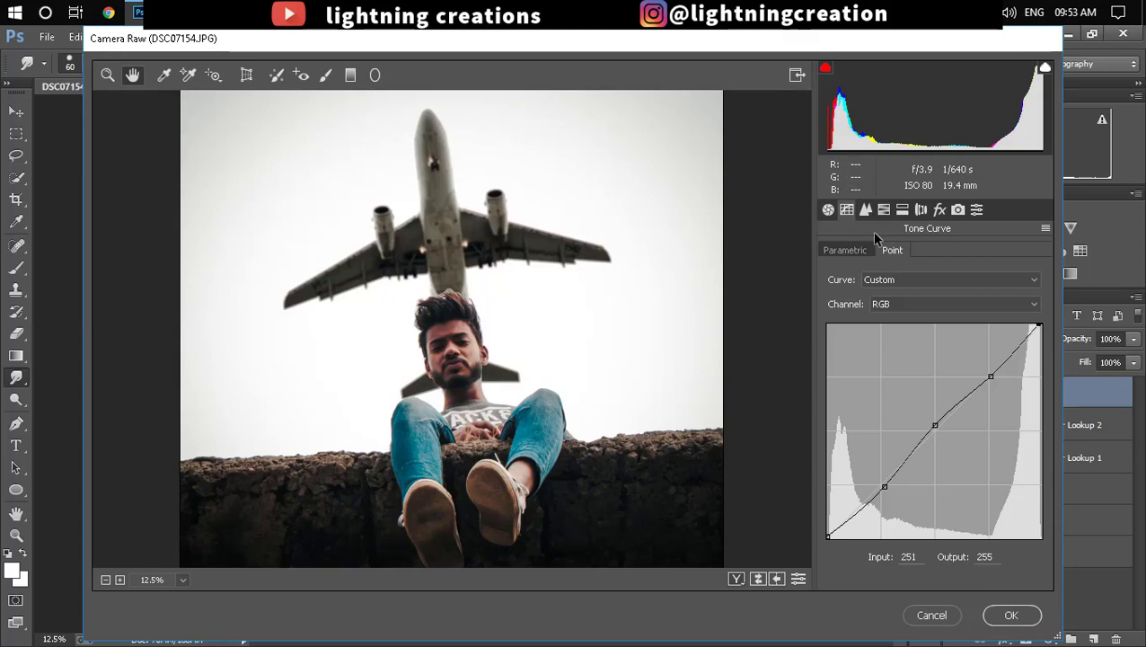
Step: Set Whites to +7 in the Basic panel and apply the Camera Raw grade to Layer 2
click(828, 212)
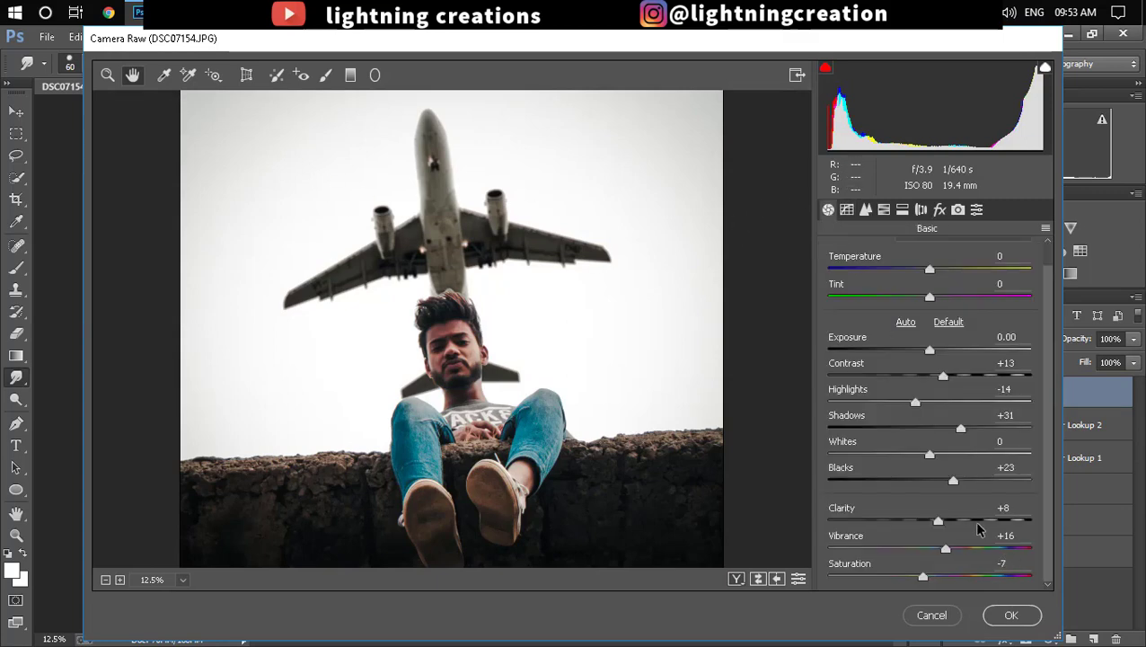
mouse_move(927, 456)
mouse_down()
mouse_move(1032, 441)
mouse_move(938, 438)
mouse_up()
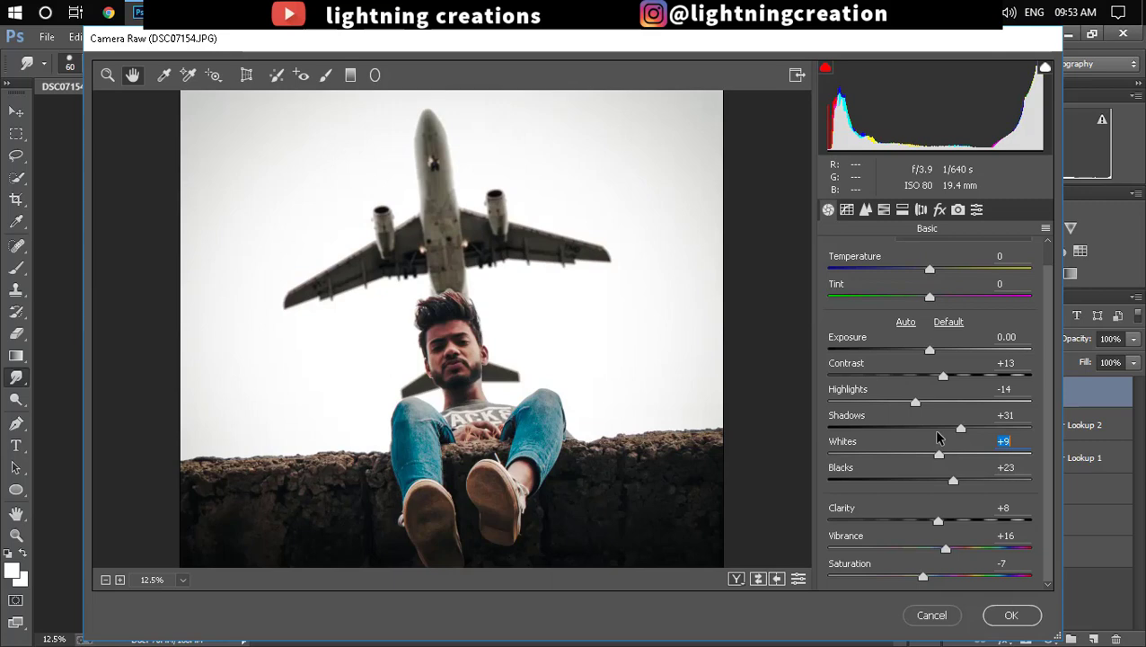
mouse_move(934, 437)
mouse_down()
mouse_move(864, 452)
mouse_move(934, 458)
mouse_up()
click(1013, 615)
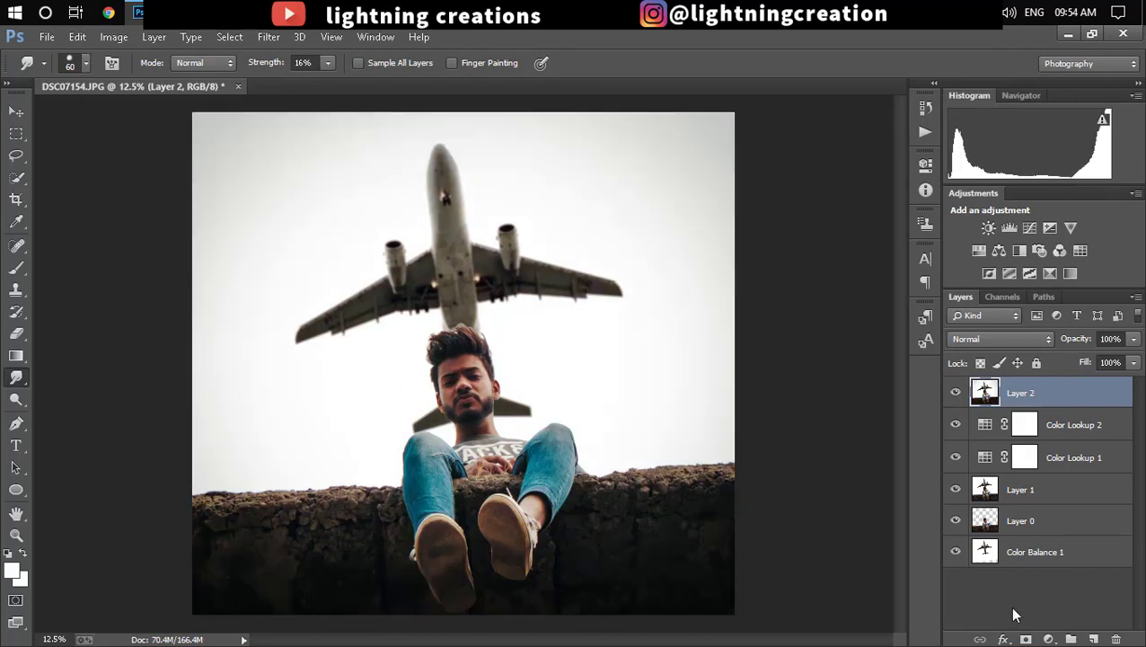
key(ctrl+minus)
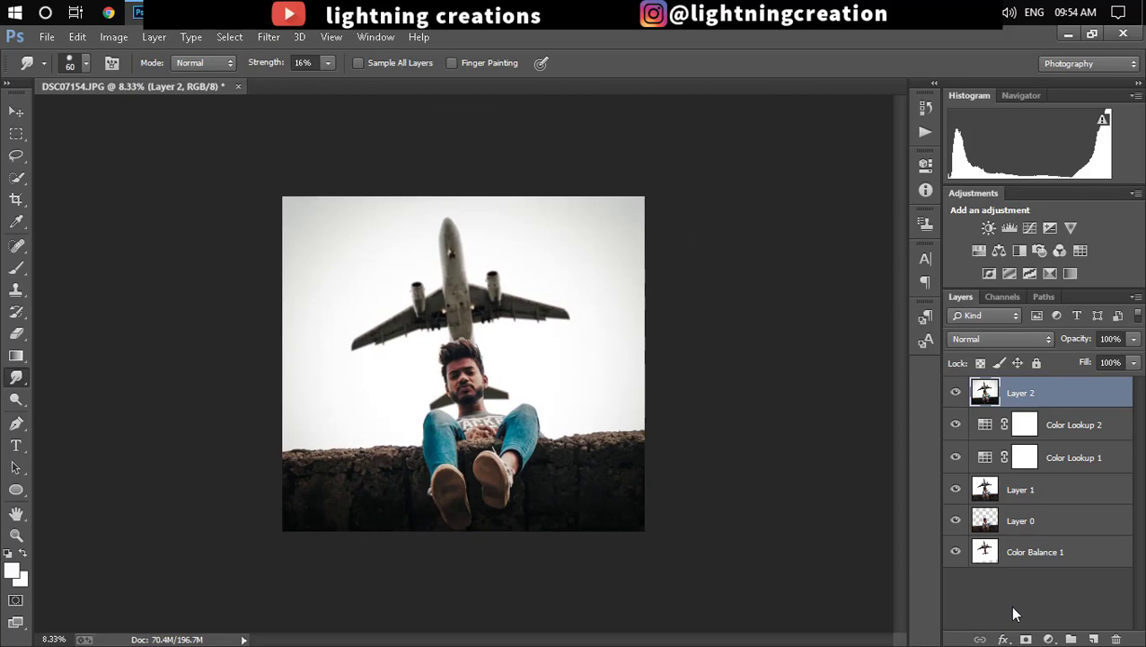
key(ctrl+plus)
key(ctrl+plus)
key(ctrl+plus)
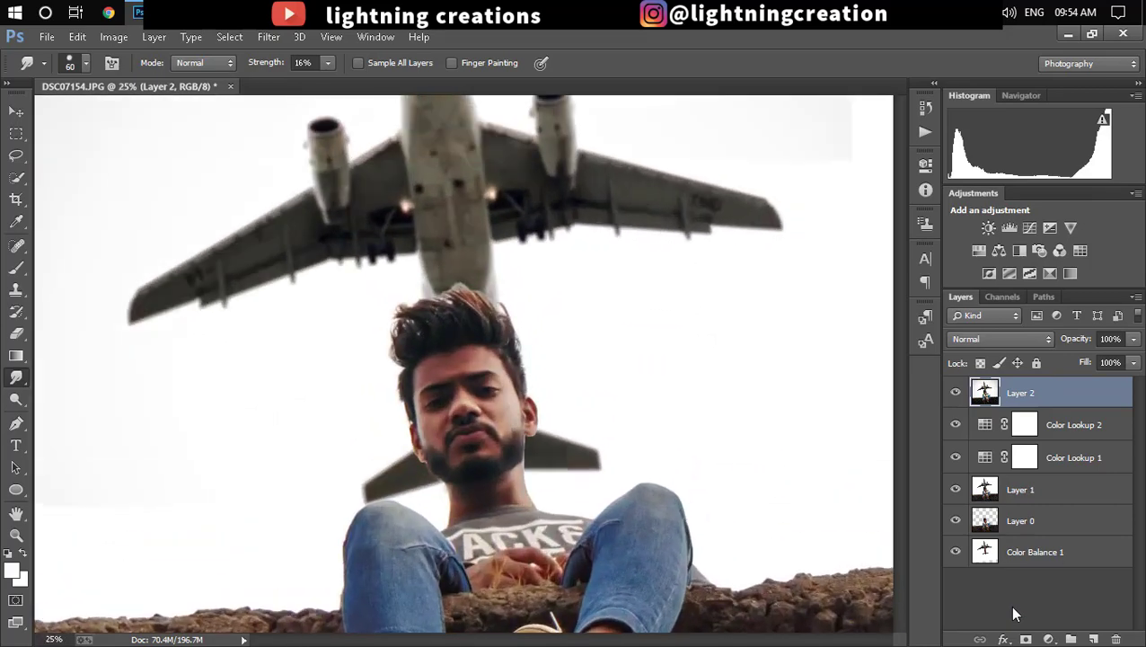
key(ctrl+minus)
key(ctrl+plus)
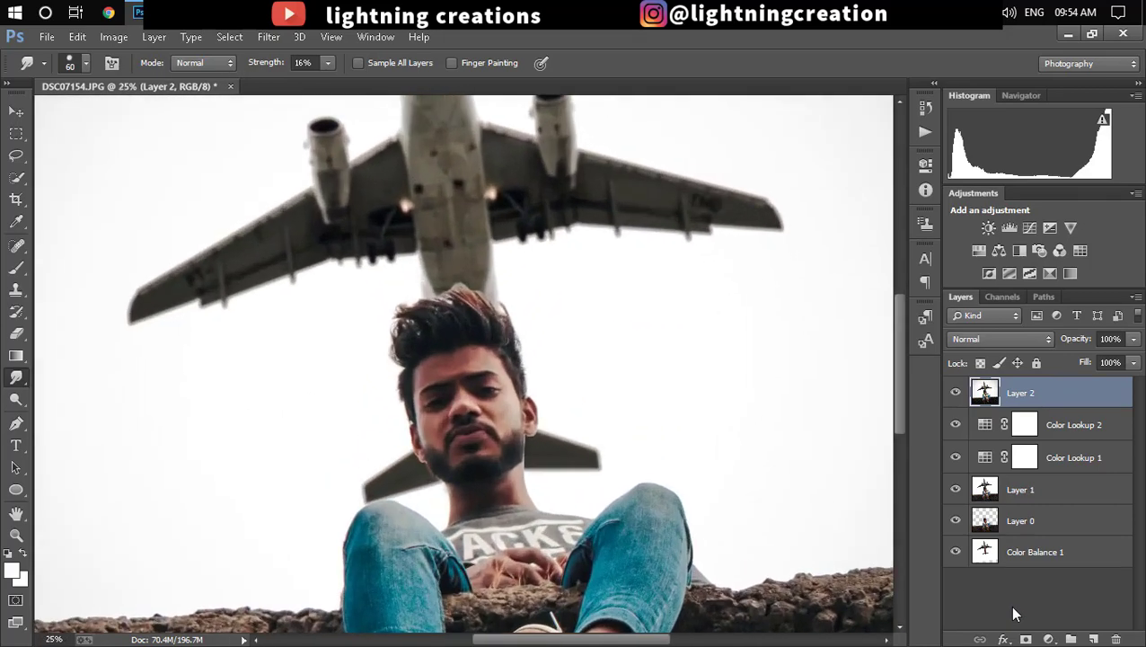
key(ctrl+plus)
key(ctrl+minus)
key(ctrl+minus)
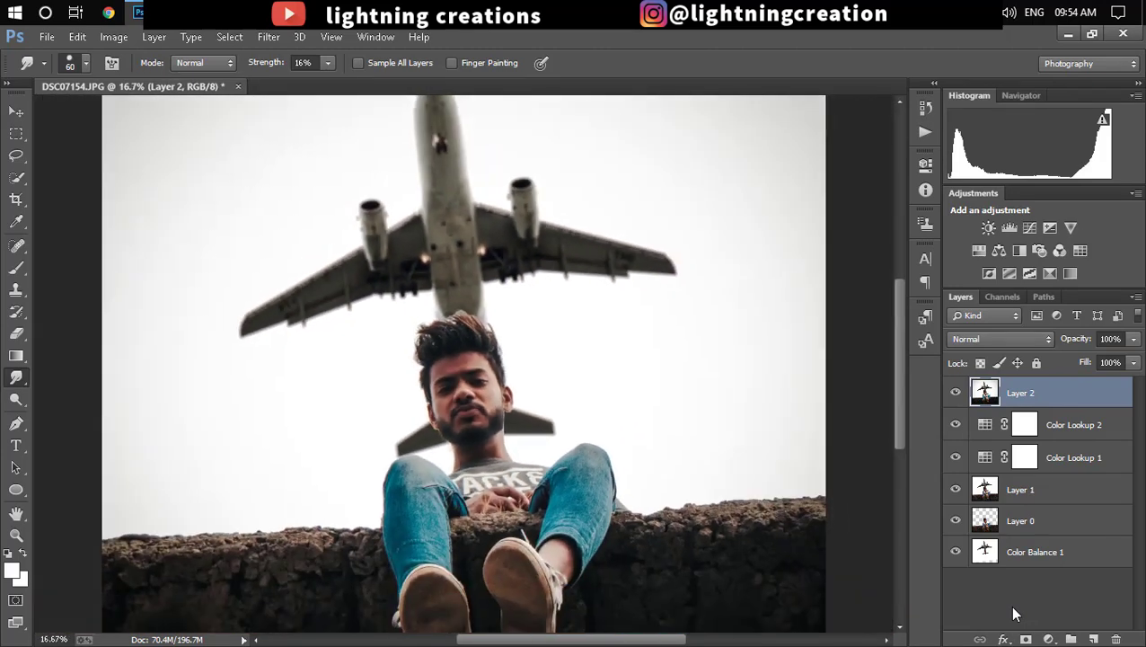
key(ctrl+minus)
key(ctrl+minus)
key(ctrl+plus)
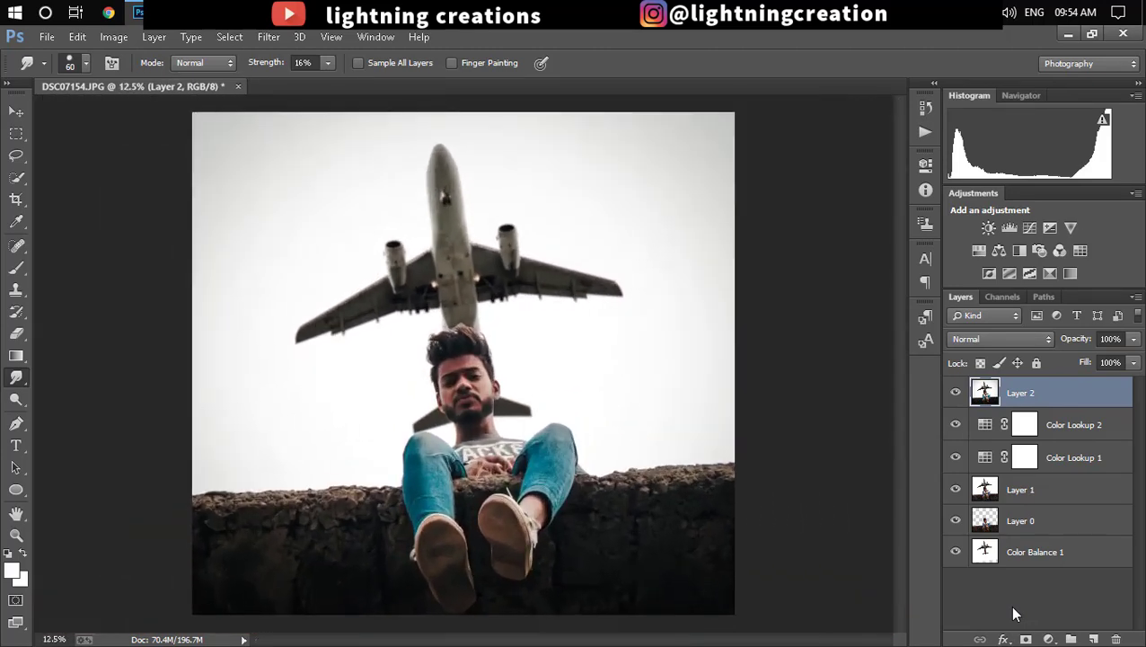
key(ctrl+plus)
key(ctrl+minus)
click(47, 37)
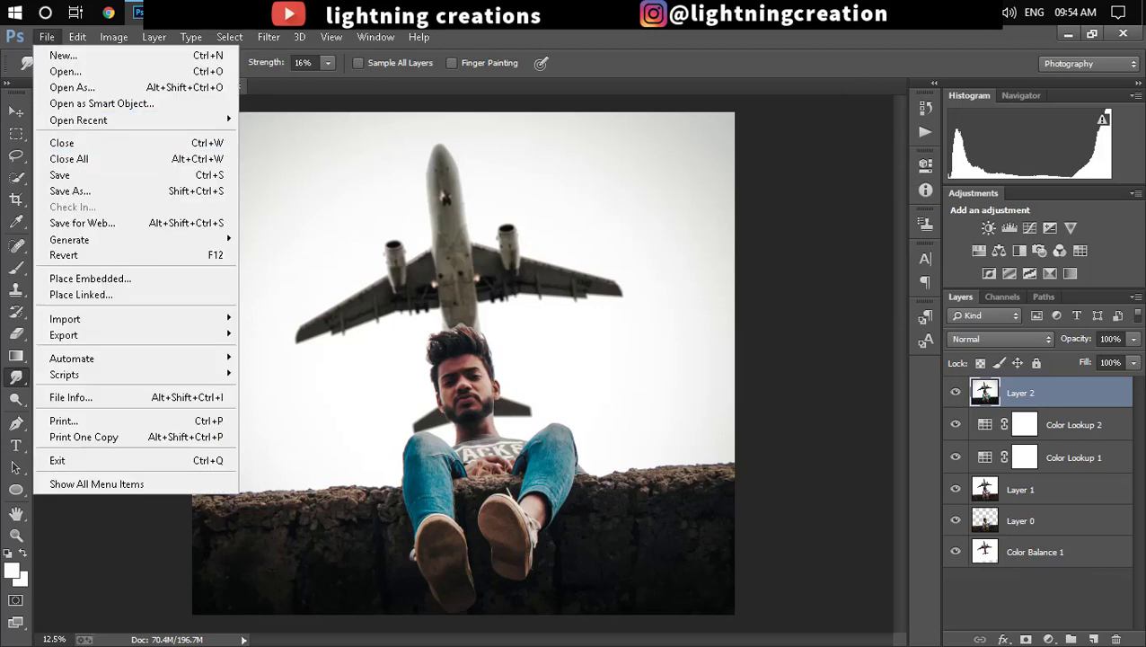
key(Escape)
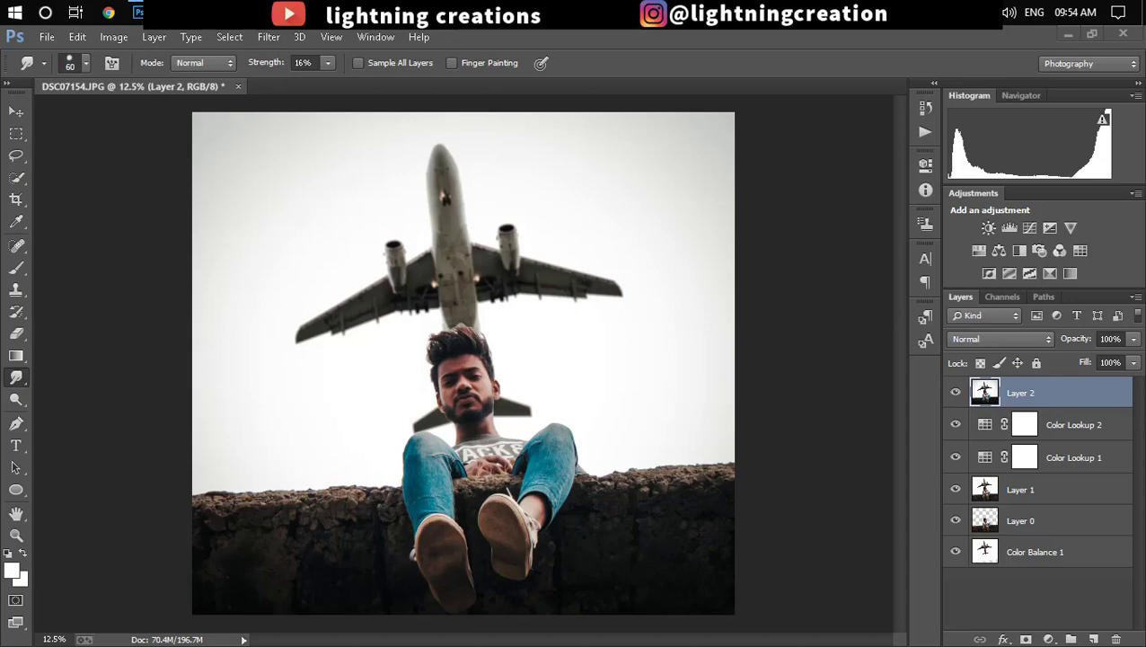